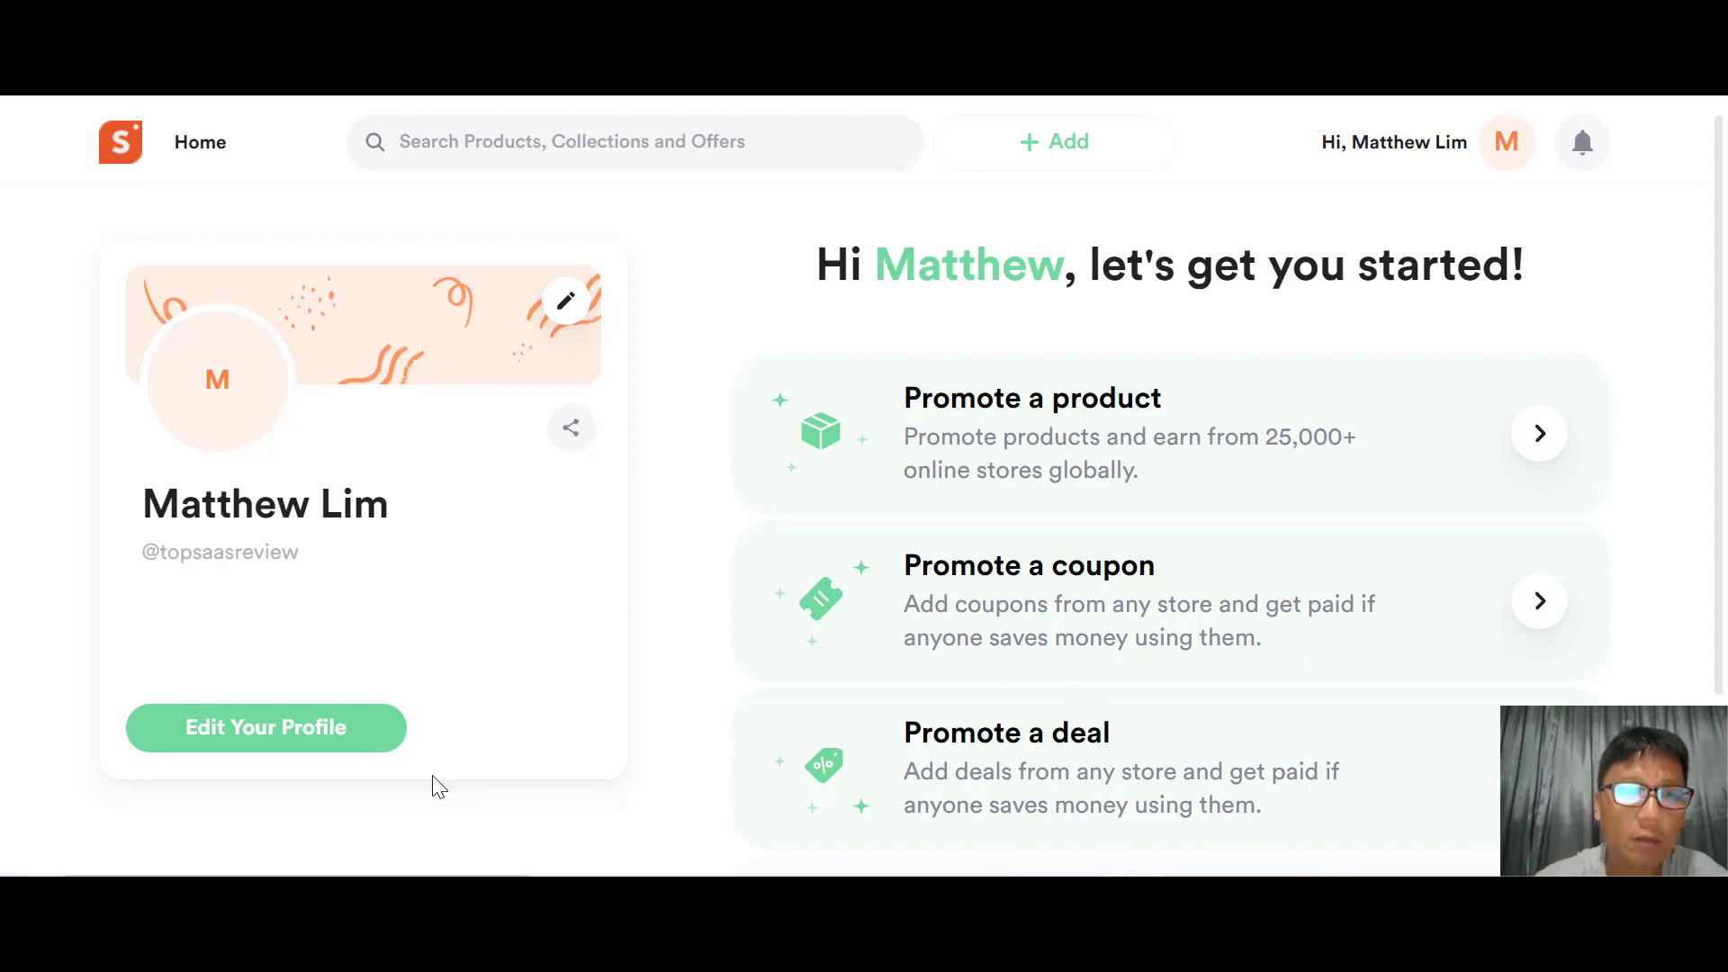
# Step: Look through the profile editing form, then close it without changes
pyautogui.click(294, 747)
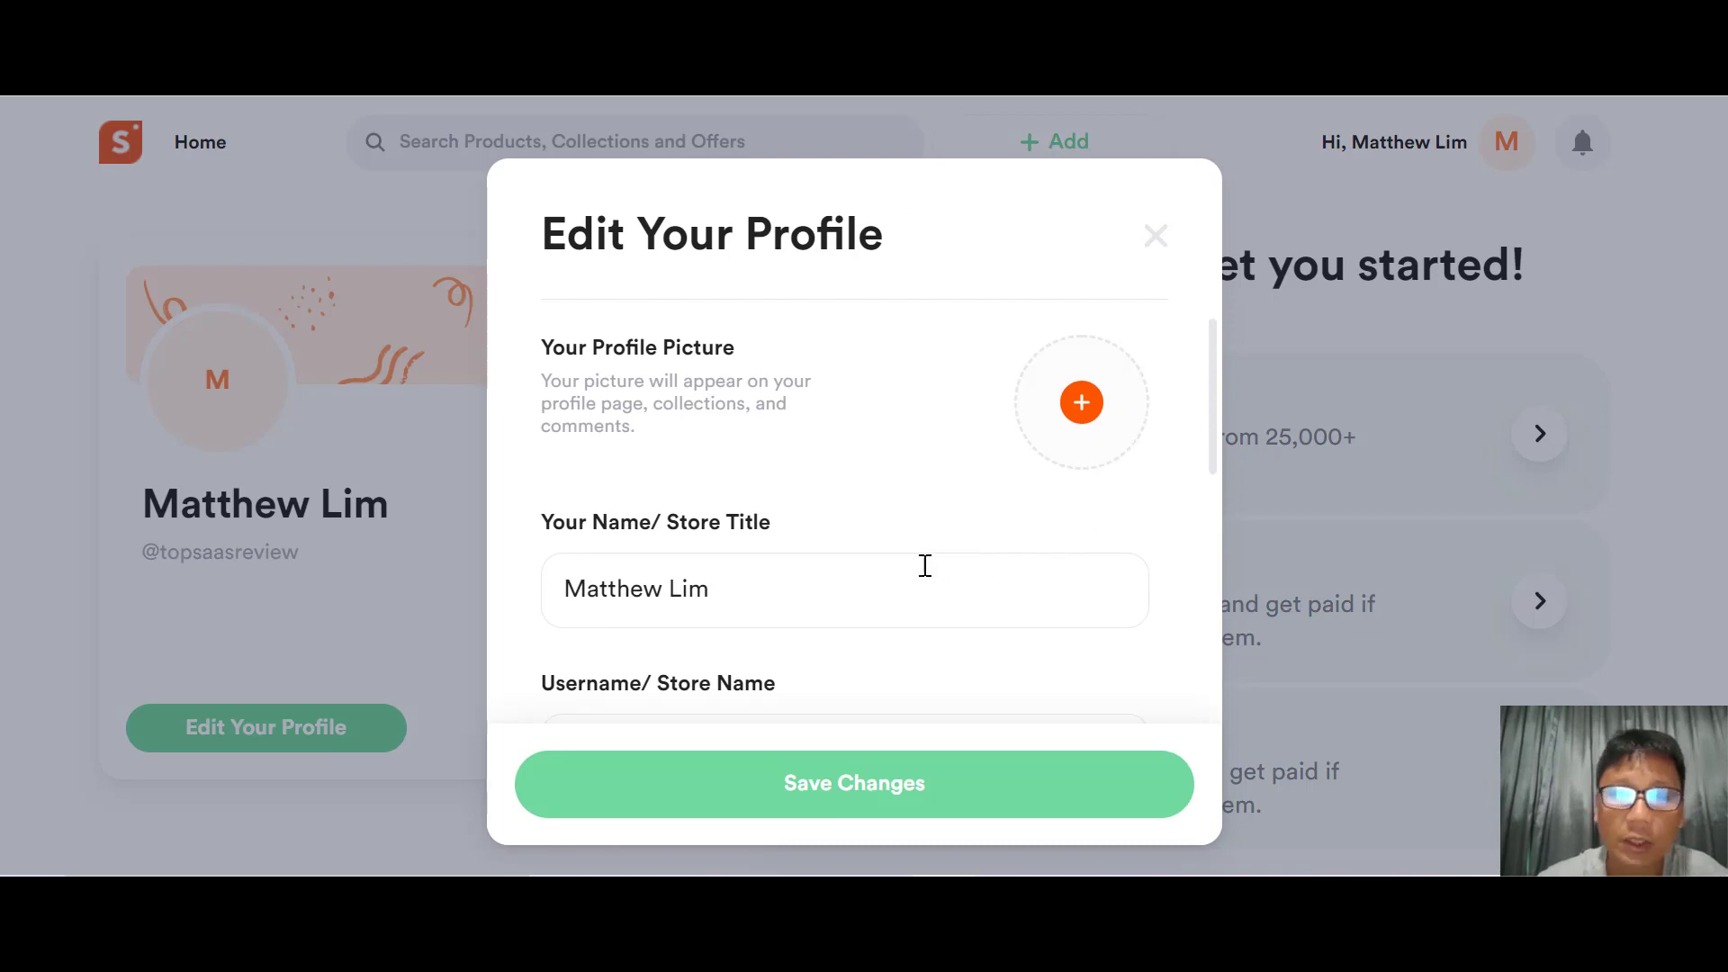
pyautogui.scroll(-3, 855, 571)
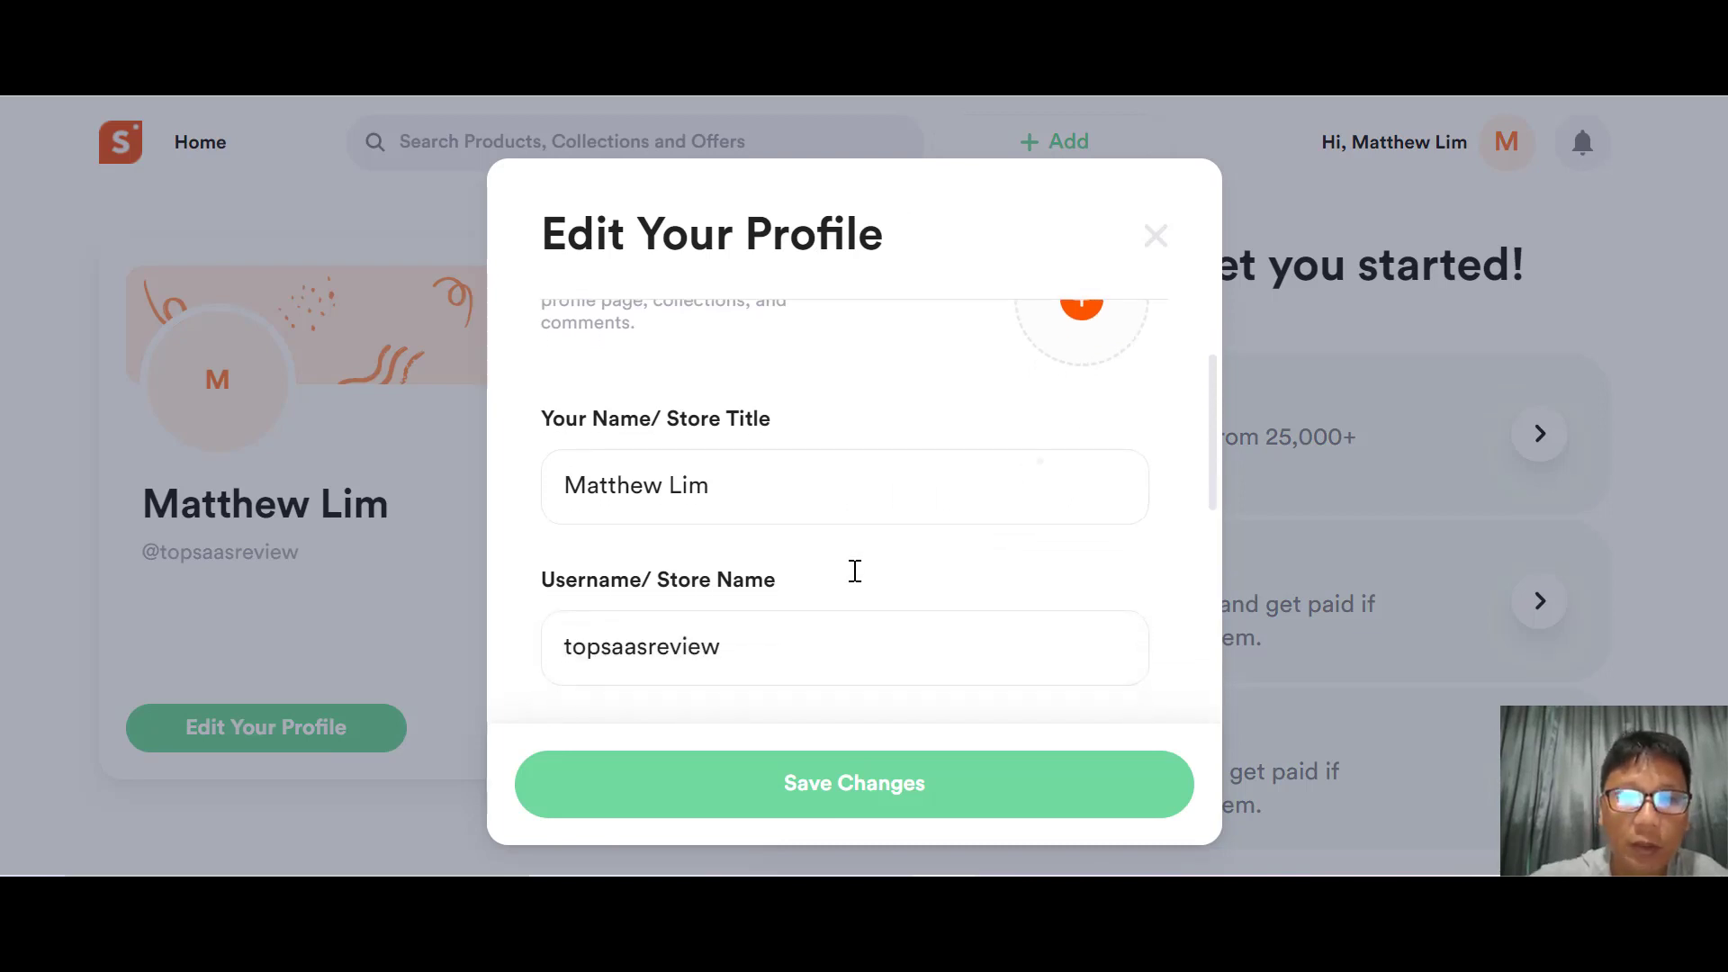
pyautogui.scroll(-1, 855, 570)
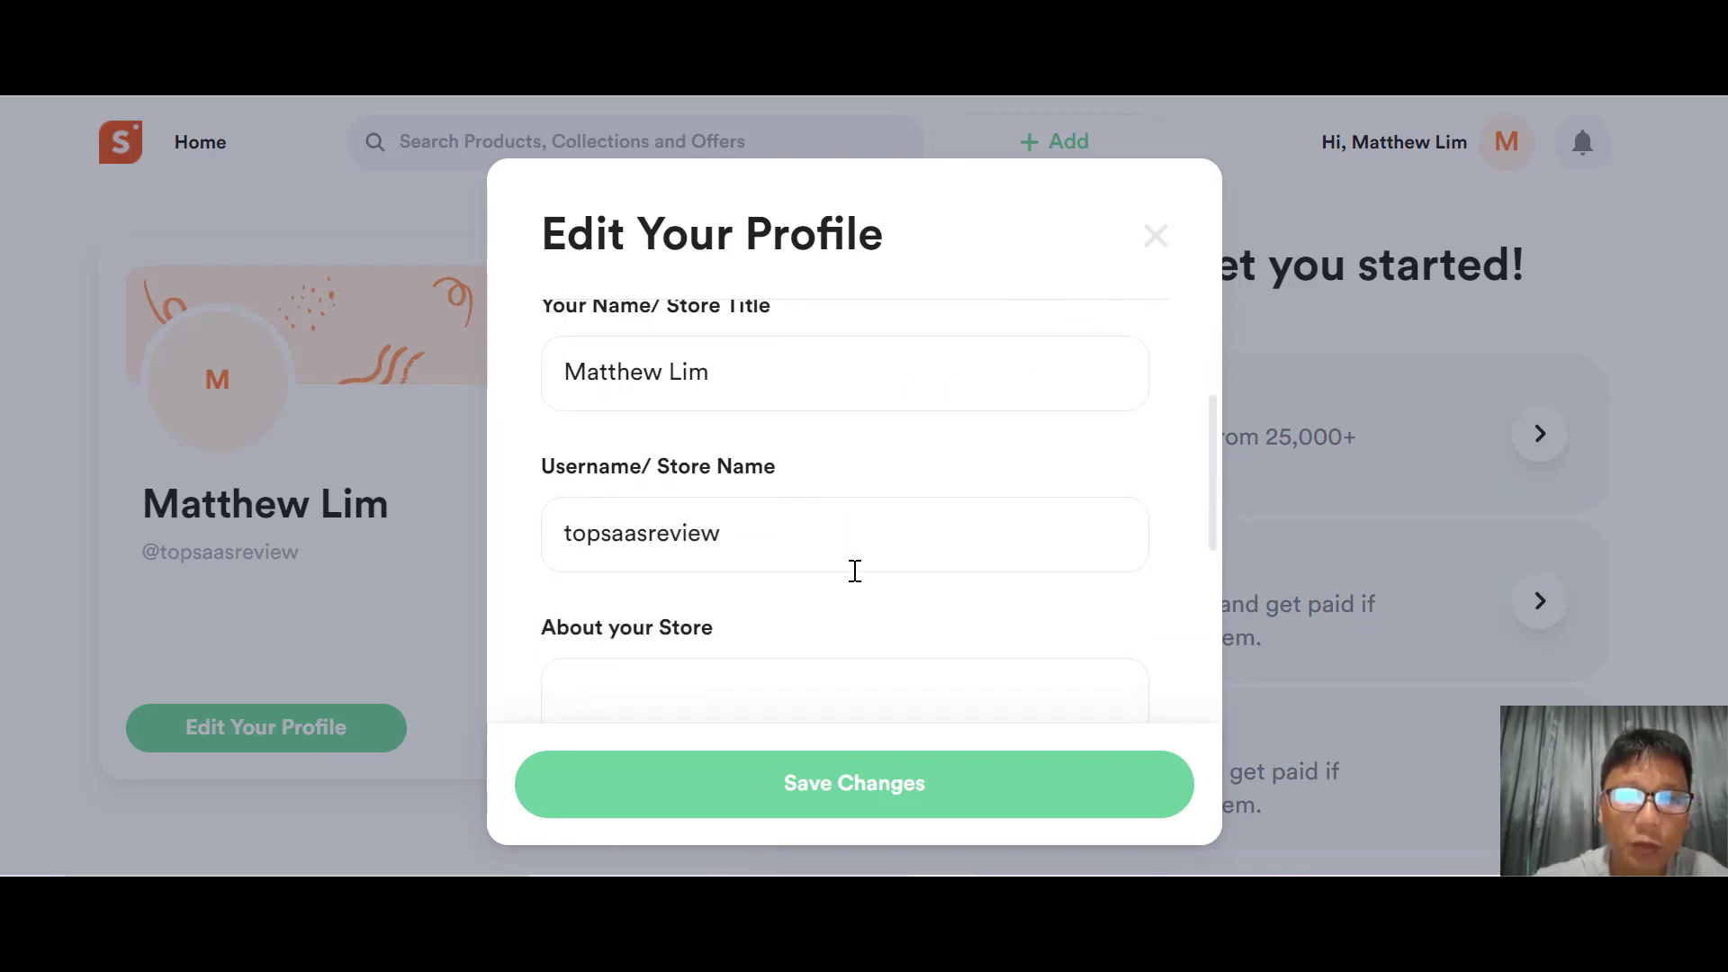
pyautogui.scroll(-5, 811, 533)
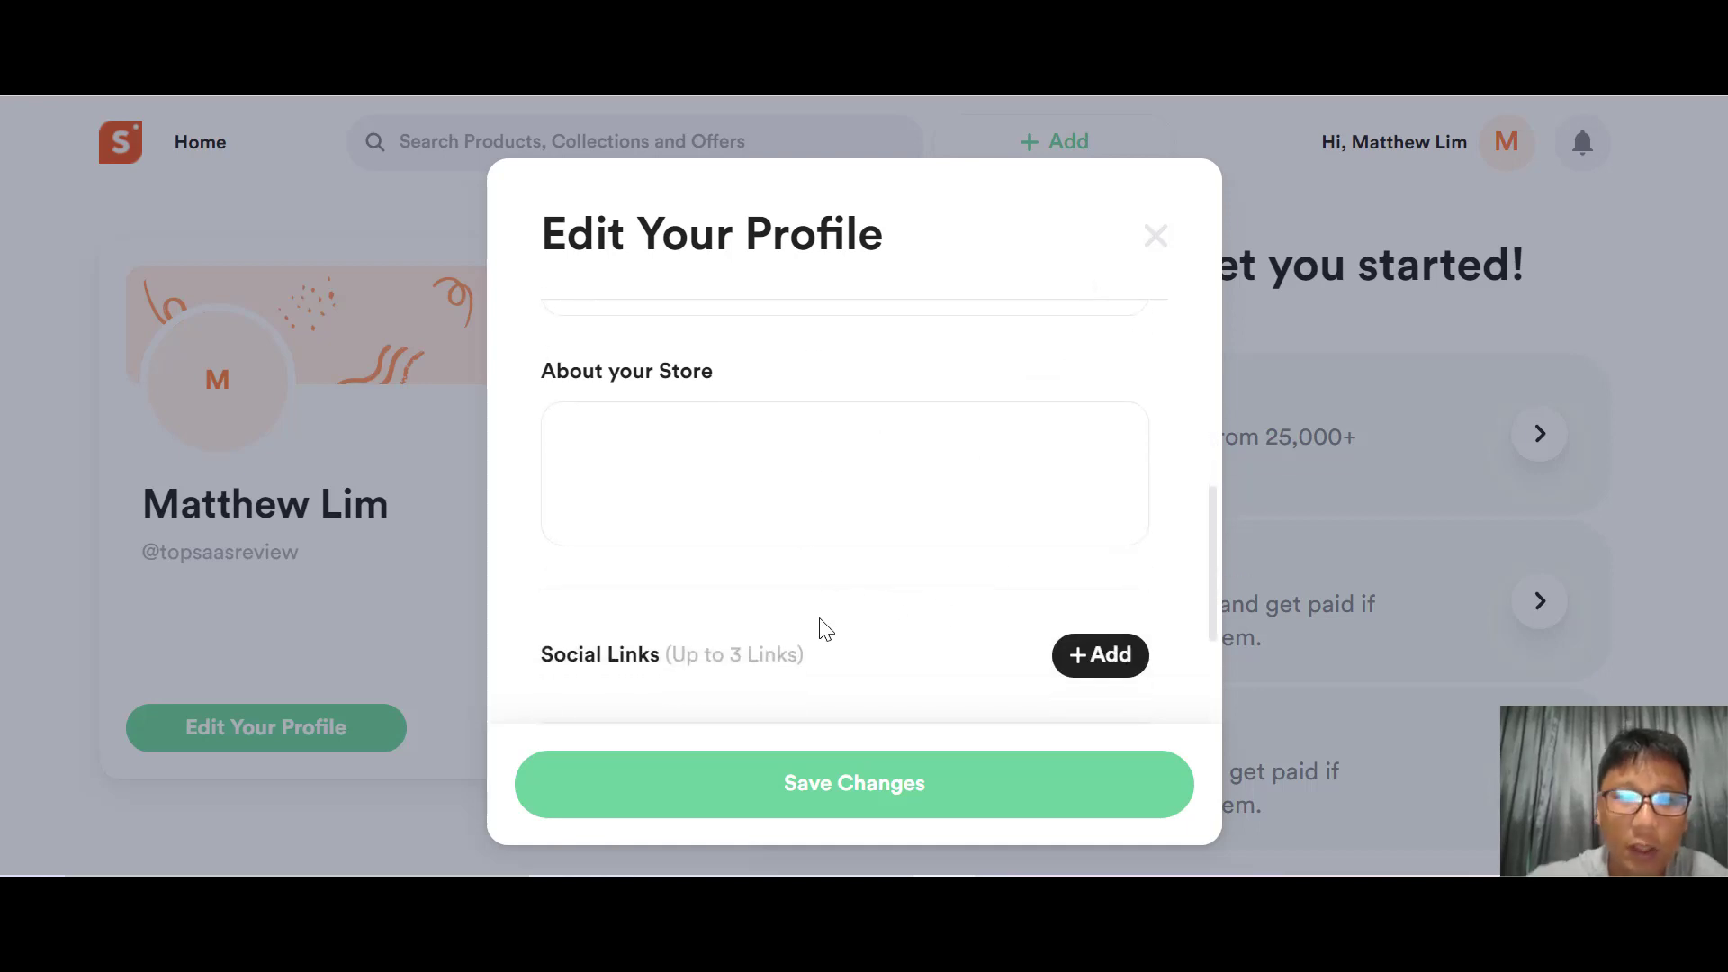
pyautogui.scroll(-3, 825, 629)
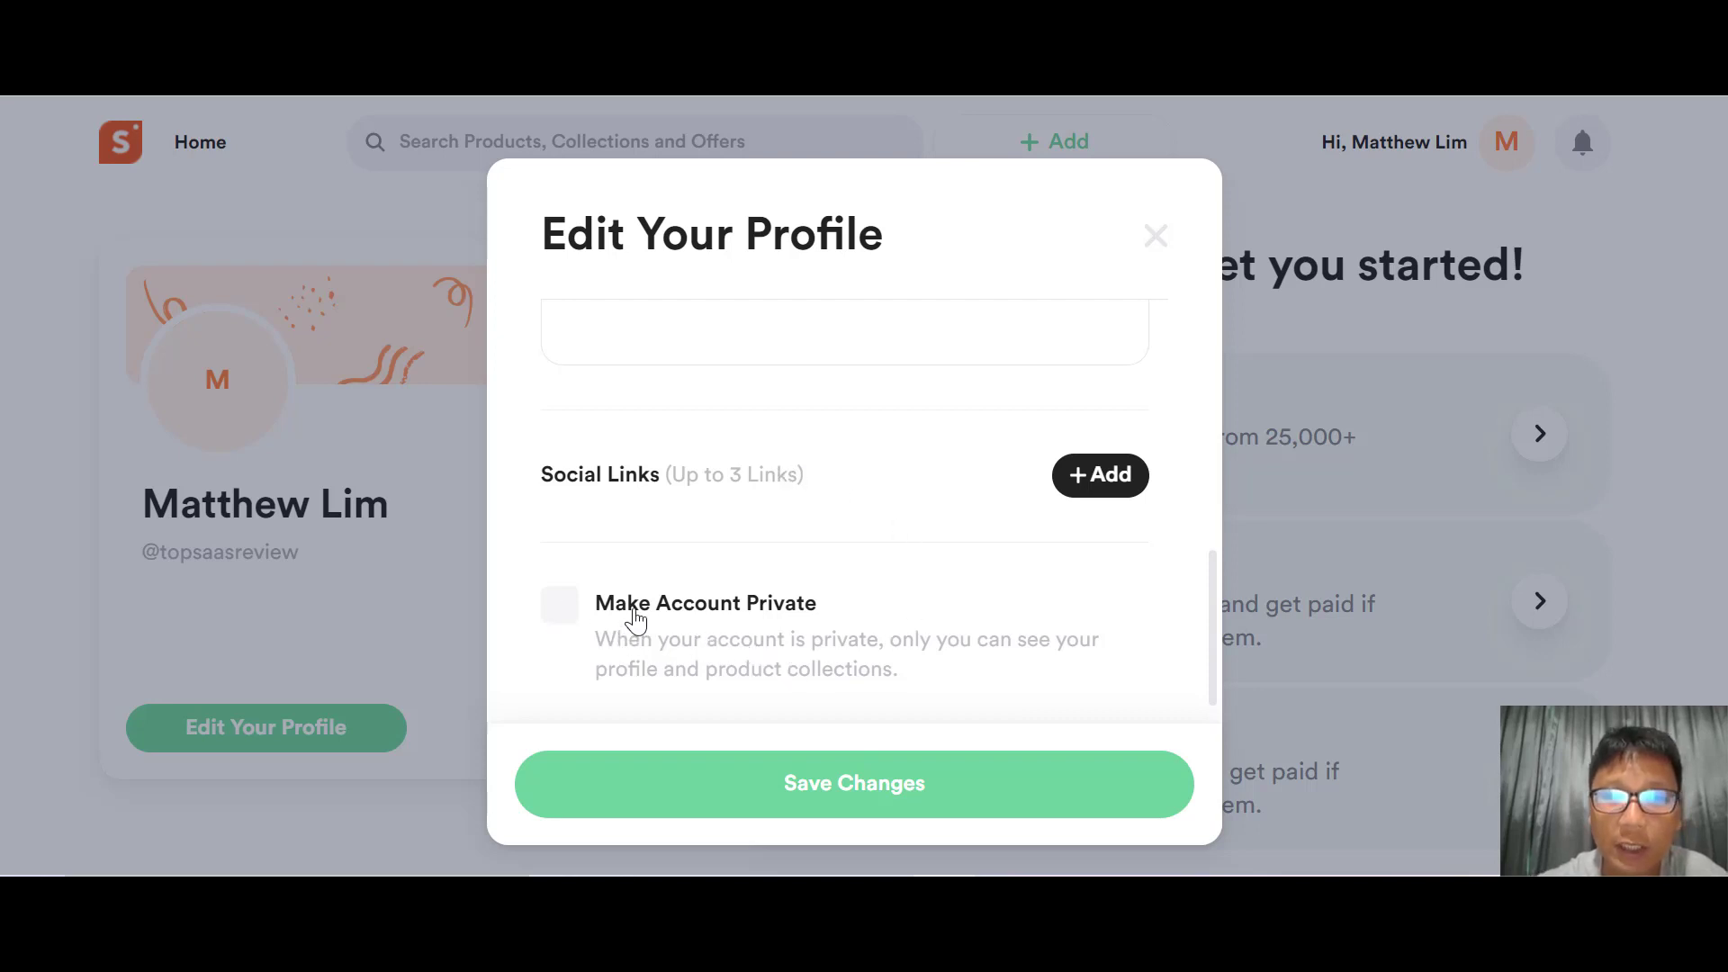
pyautogui.click(1158, 248)
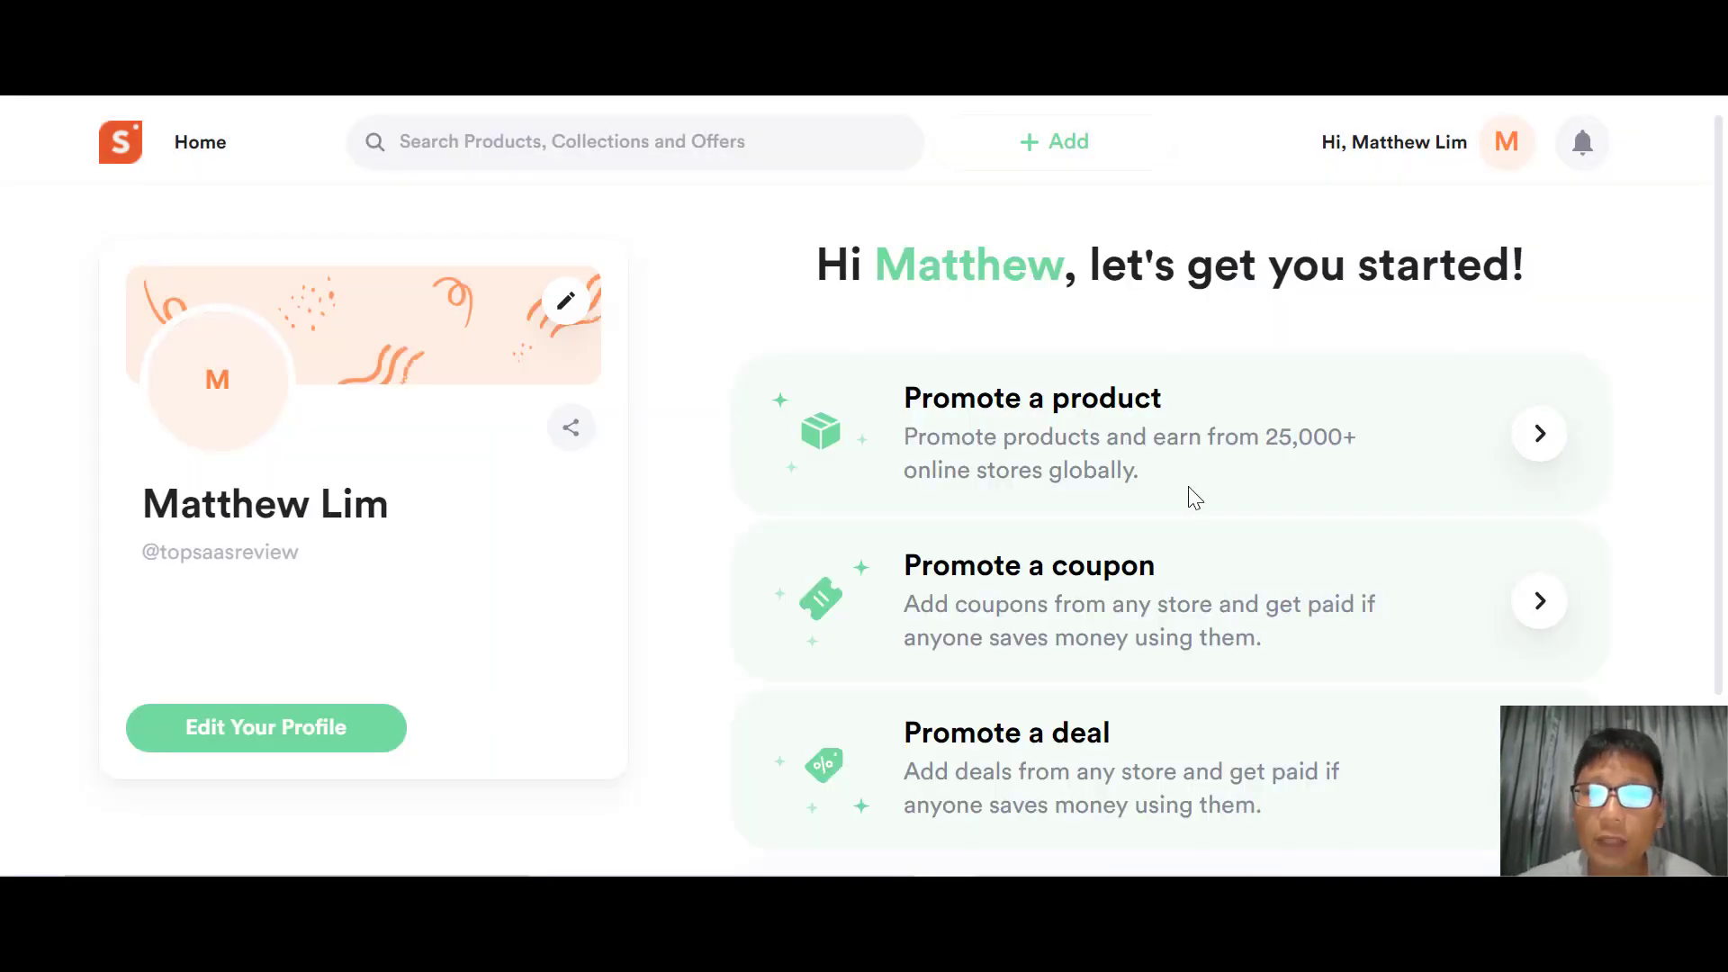
# Step: Show the Add menu offering Product, Collection, Coupon and Deal
pyautogui.scroll(-2, 1194, 498)
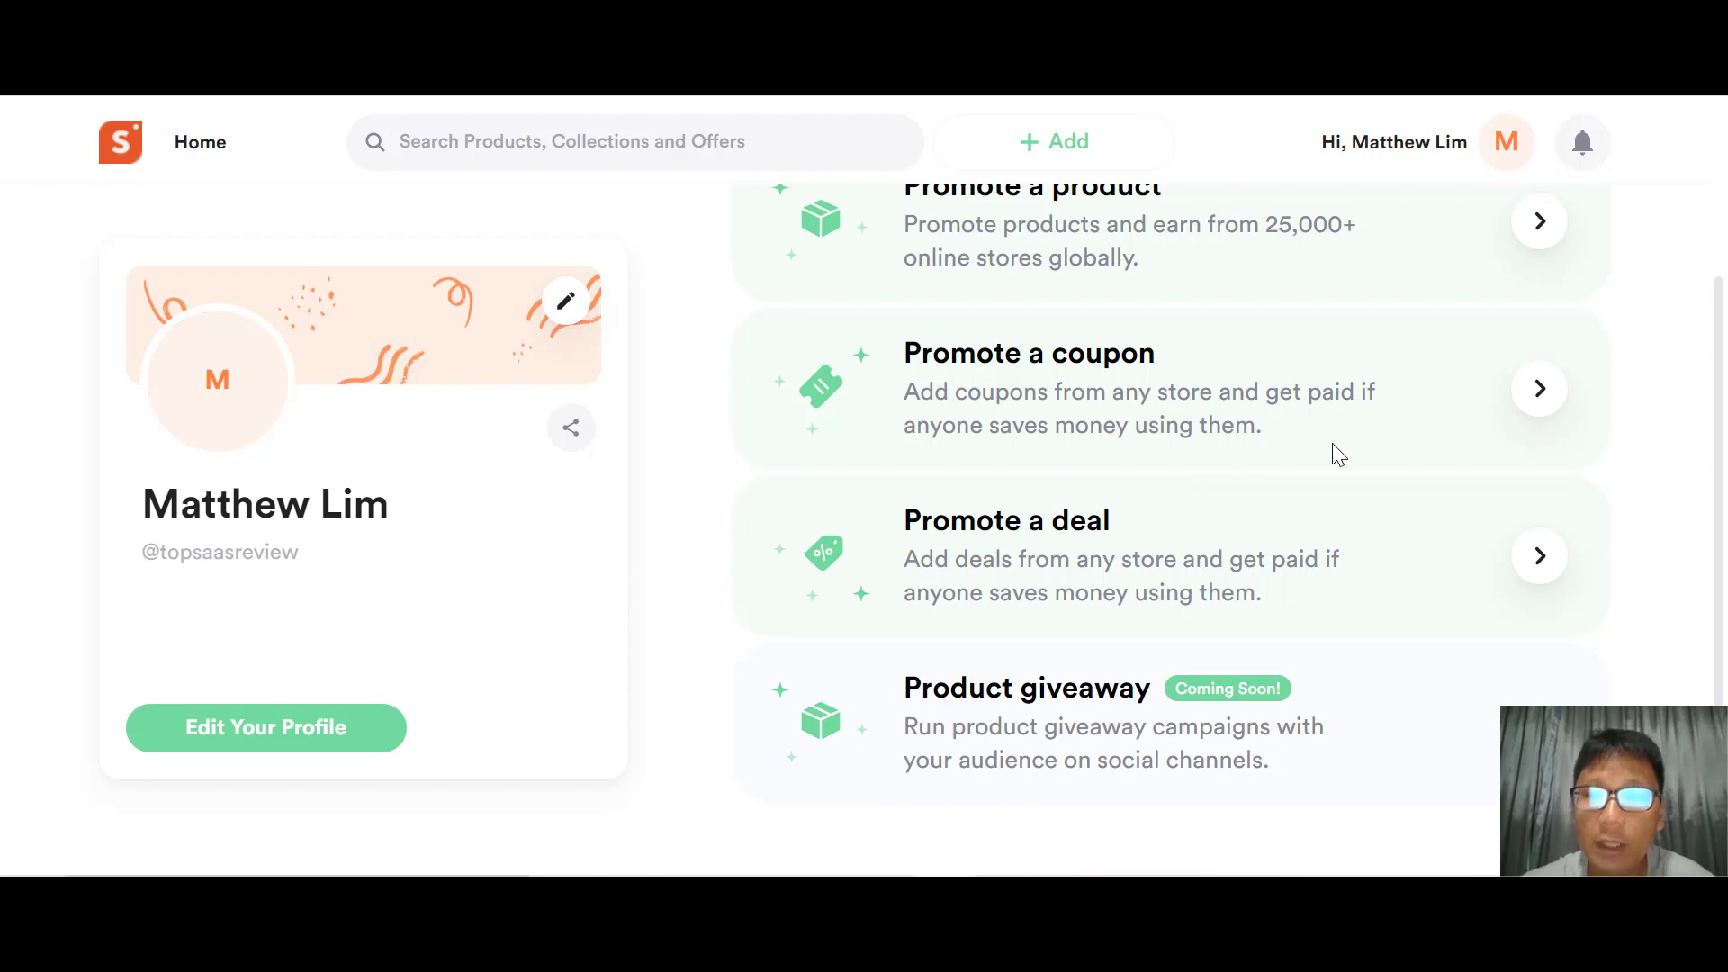
pyautogui.scroll(2, 1249, 717)
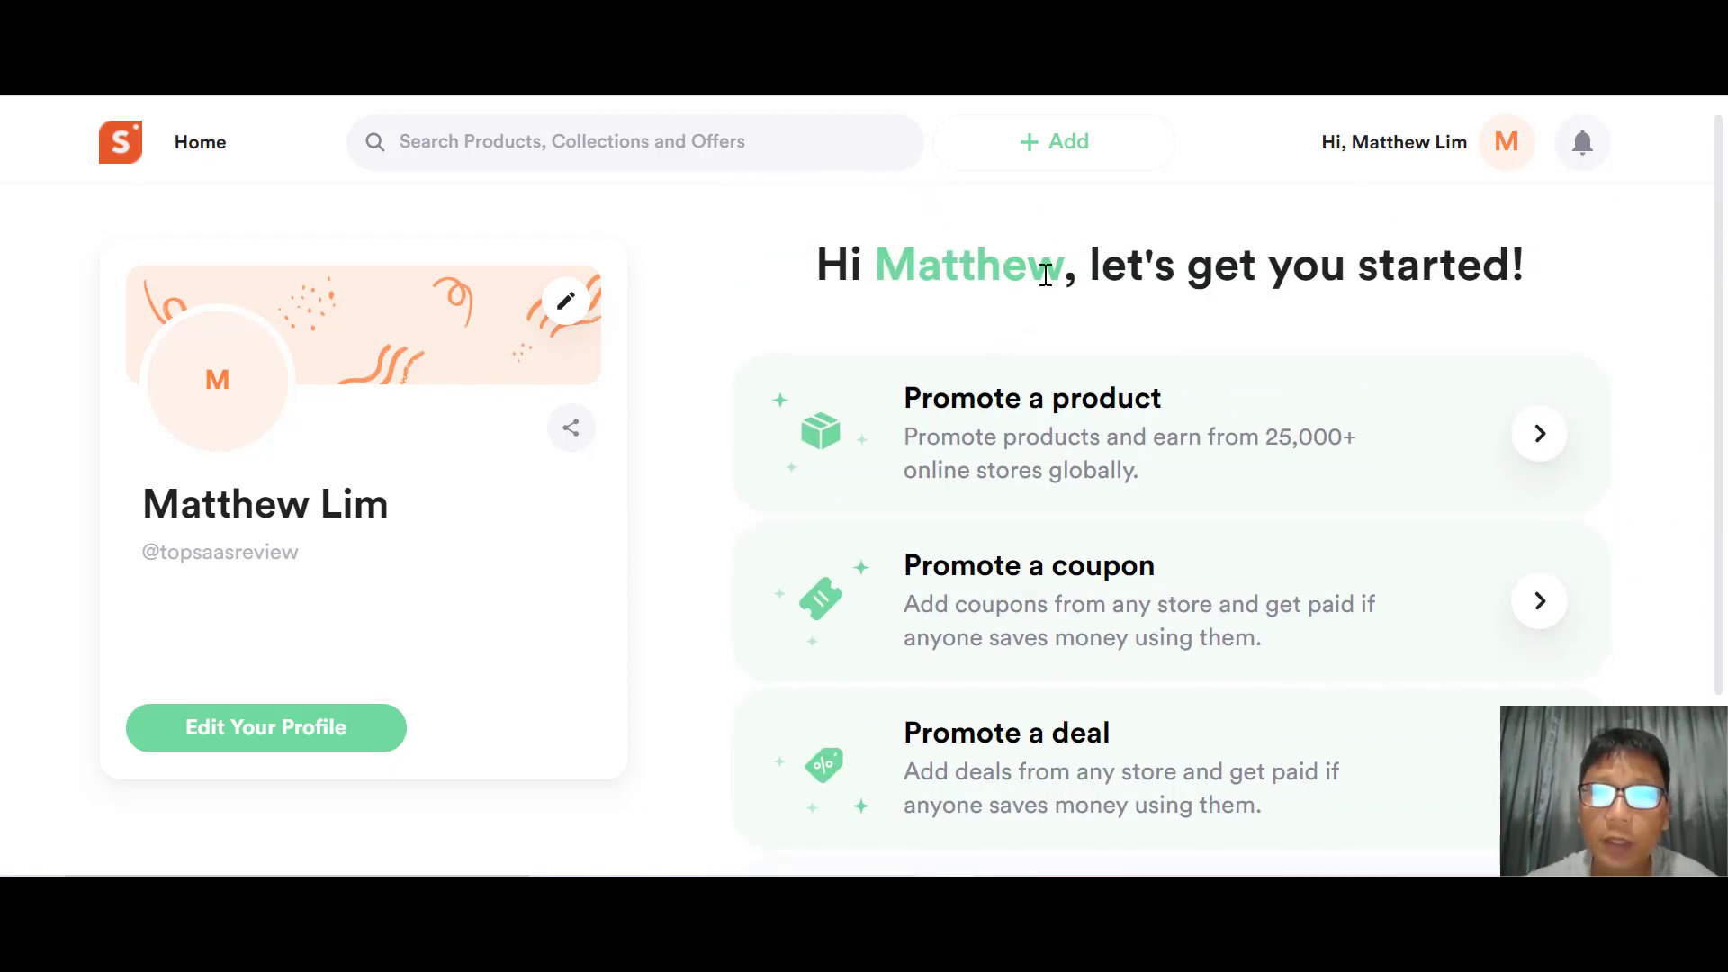
pyautogui.click(1081, 160)
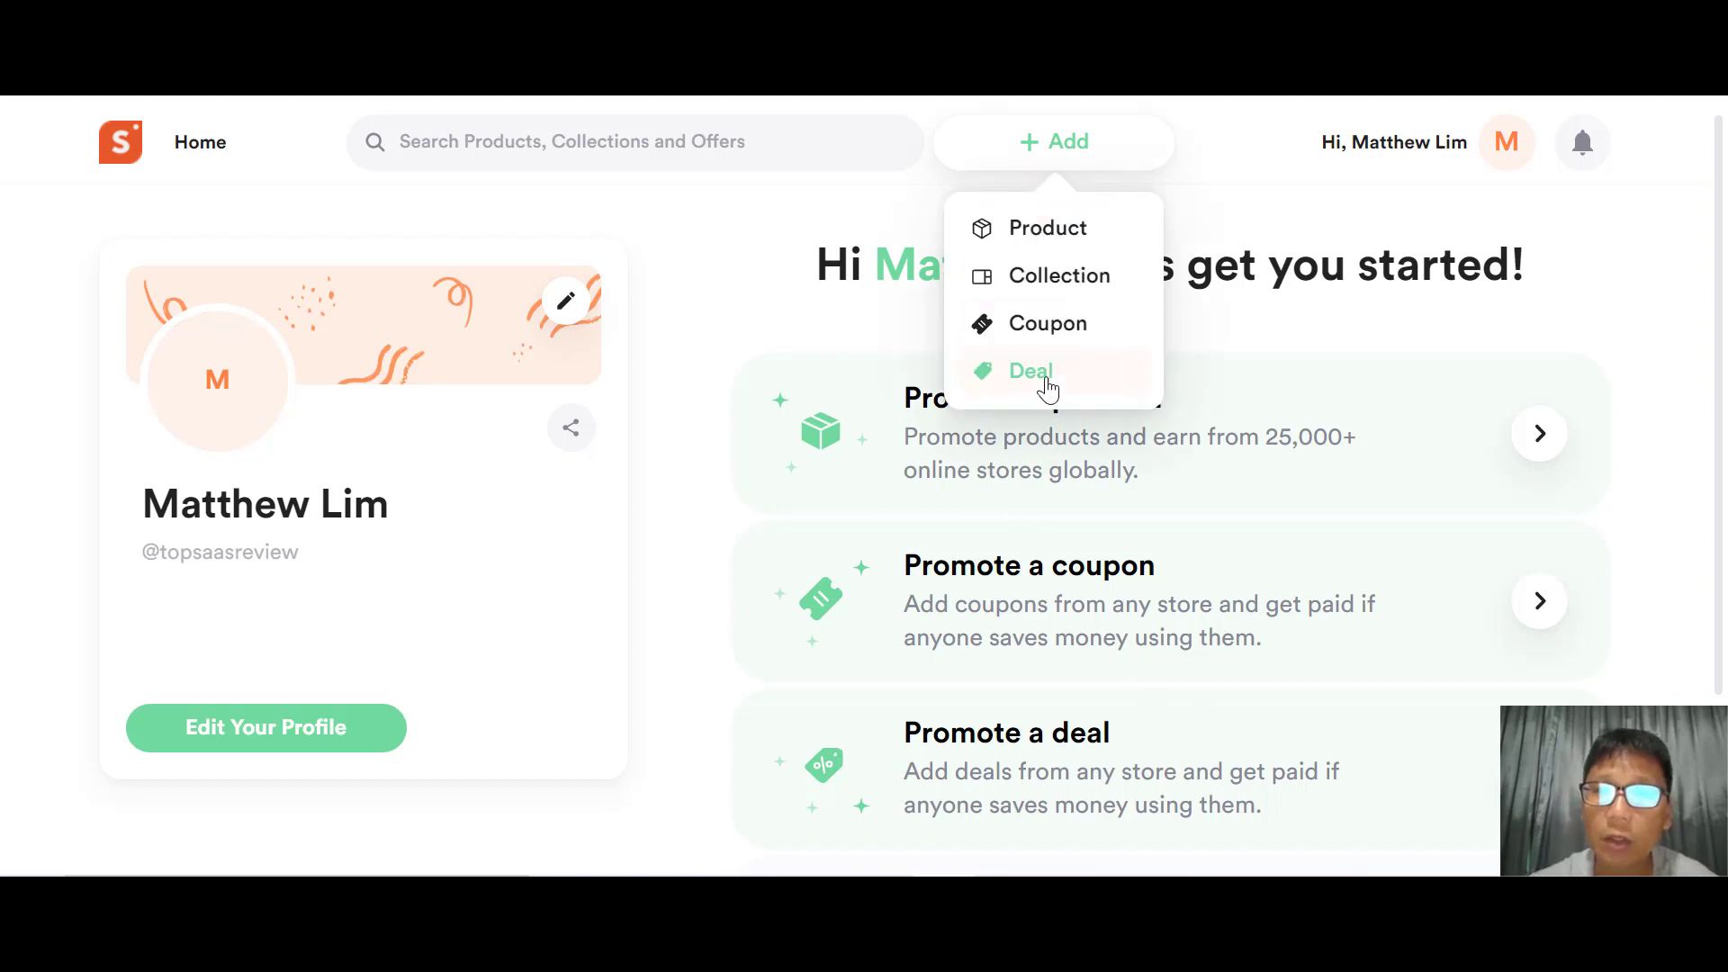
# Step: Create a new collection with the name 'Electronic' and no other details
pyautogui.click(1049, 282)
pyautogui.click(905, 414)
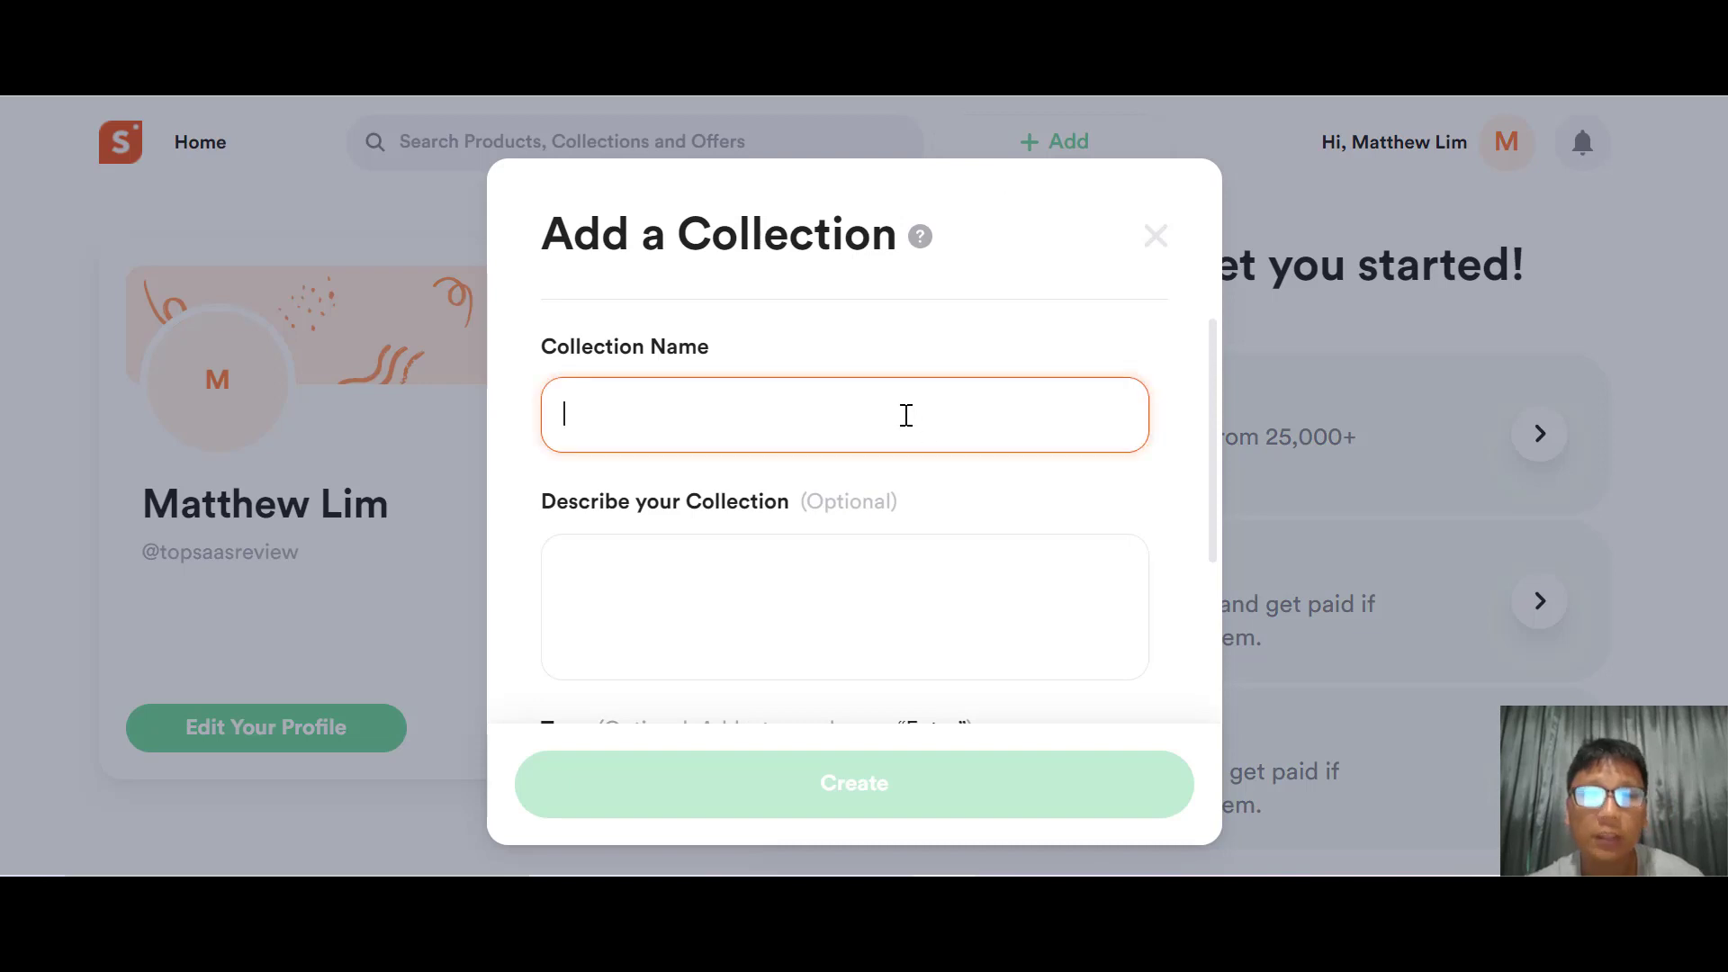
pyautogui.write('Elect')
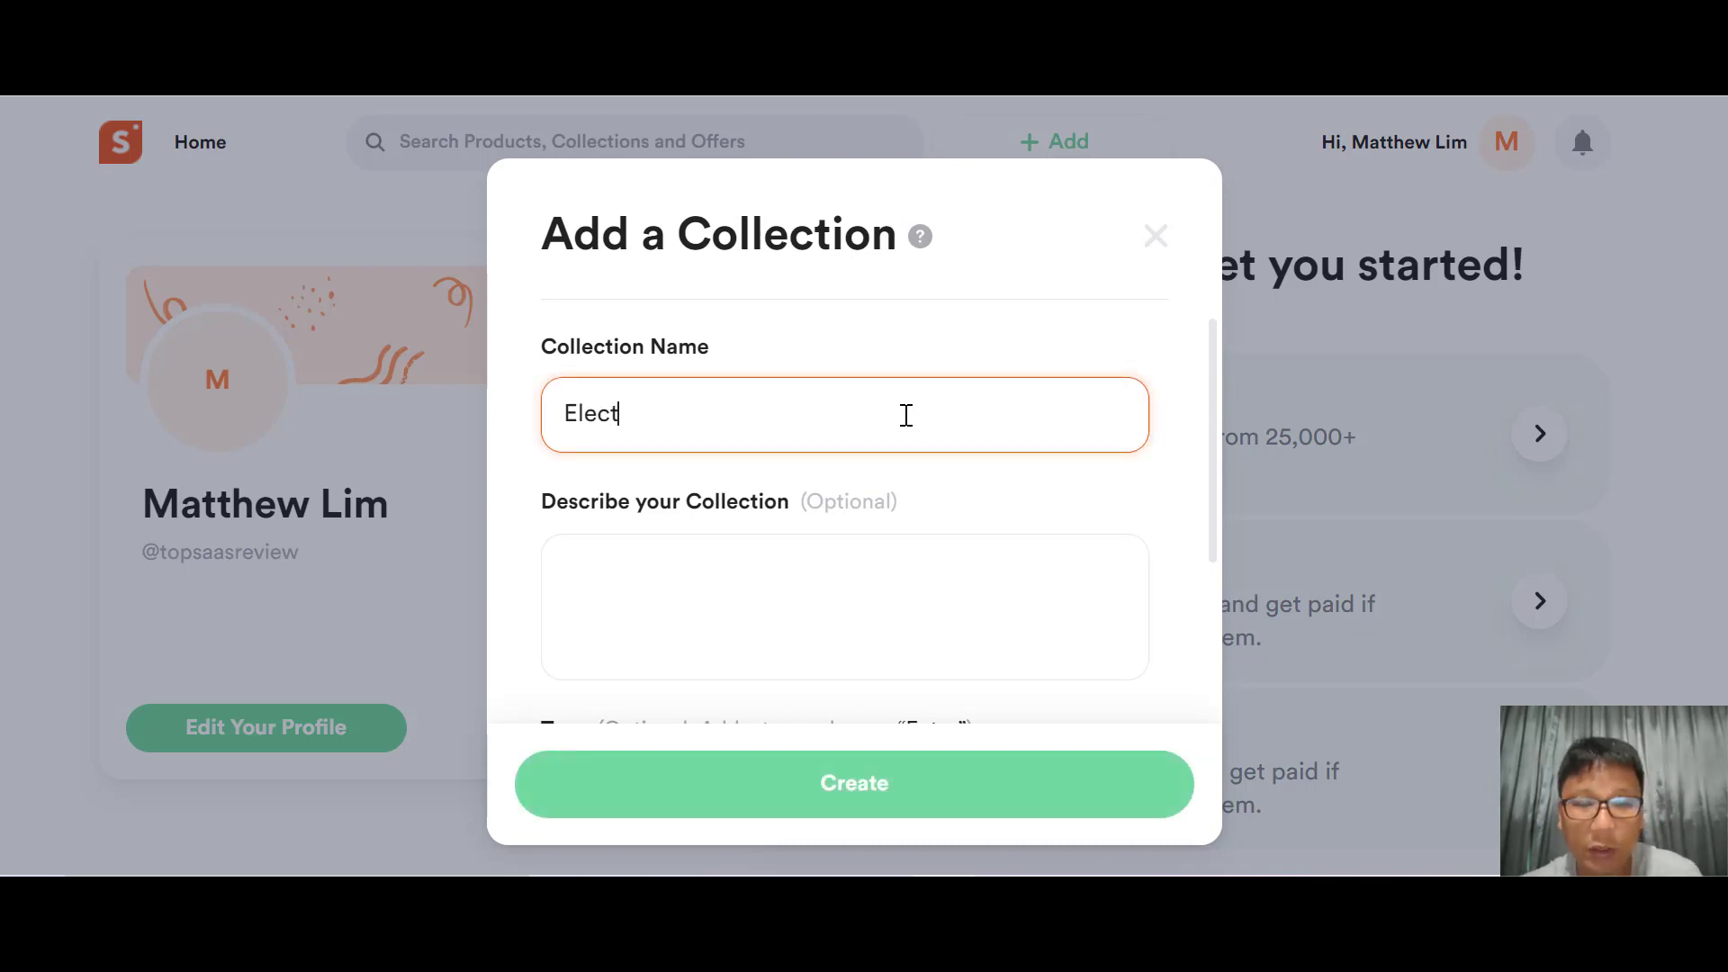
pyautogui.write('ronic')
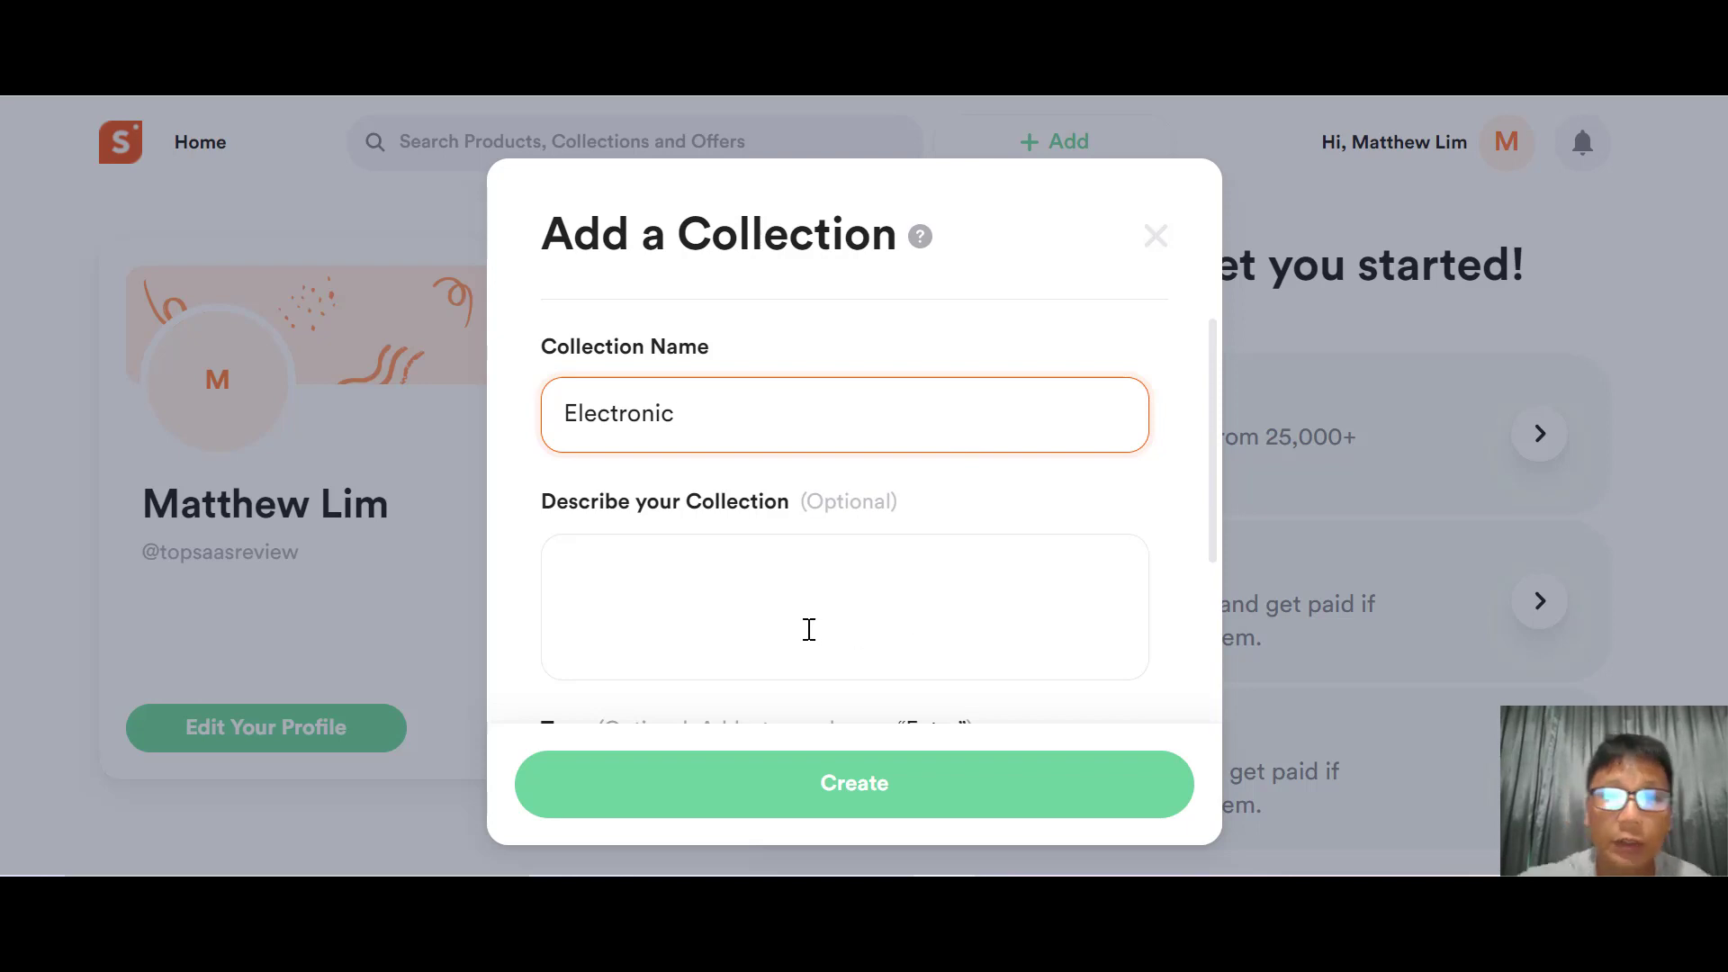
pyautogui.scroll(-3, 810, 630)
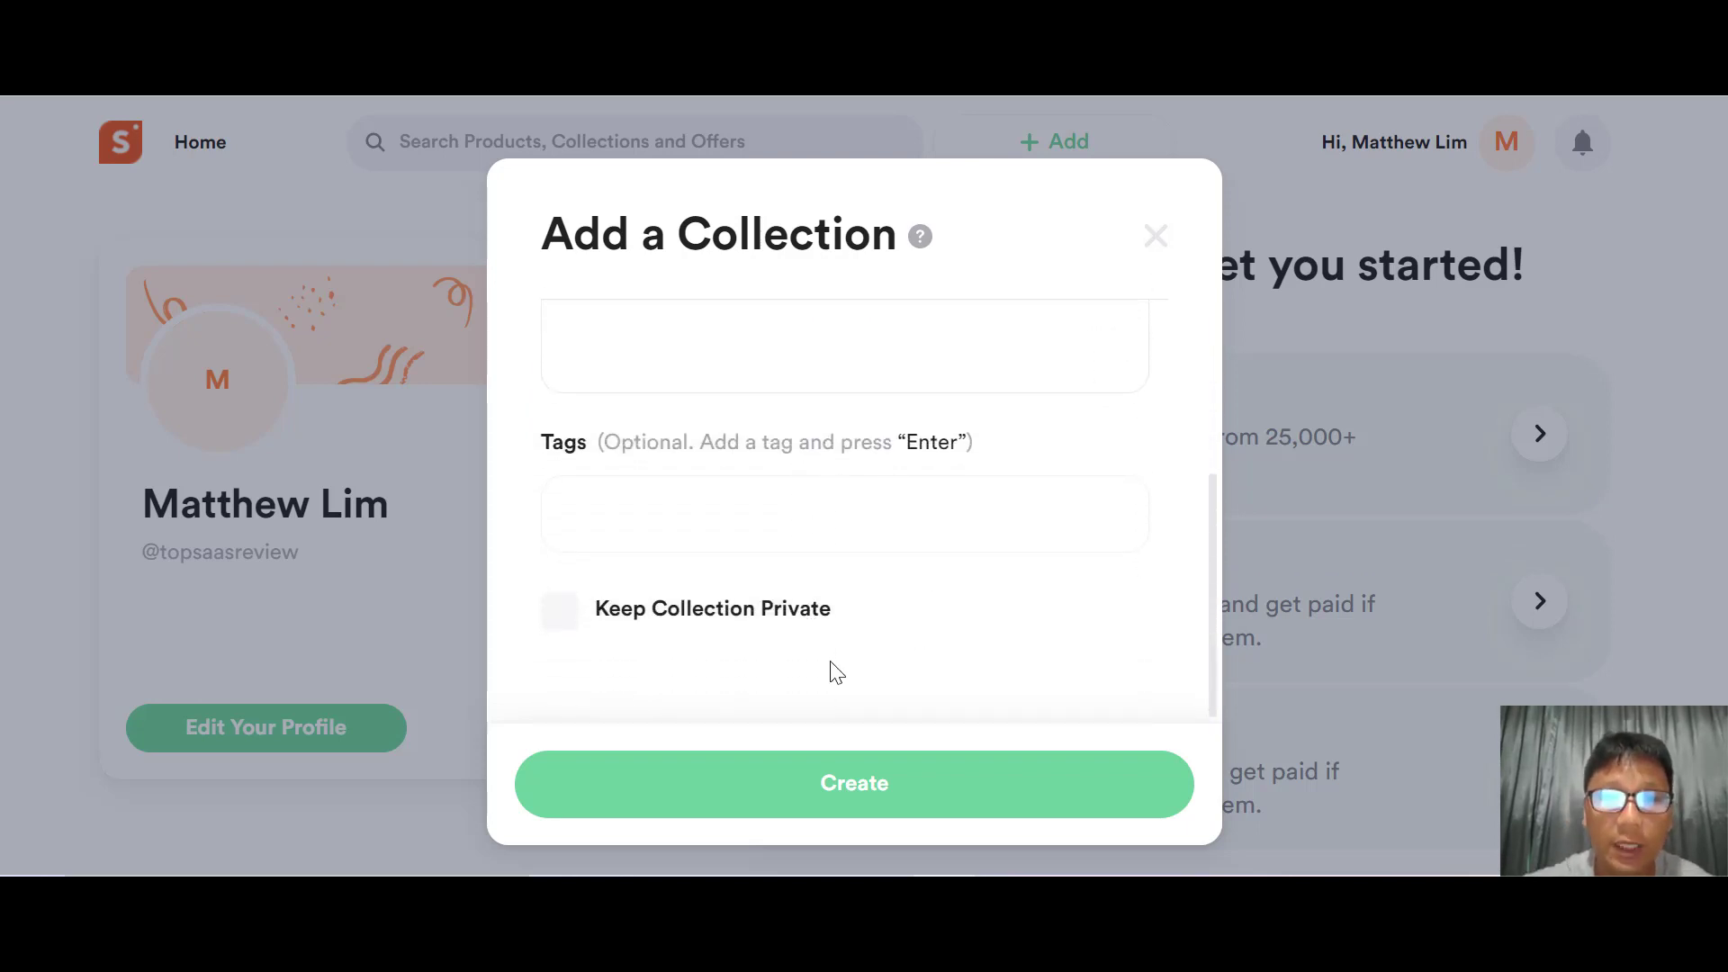
pyautogui.scroll(-1, 664, 644)
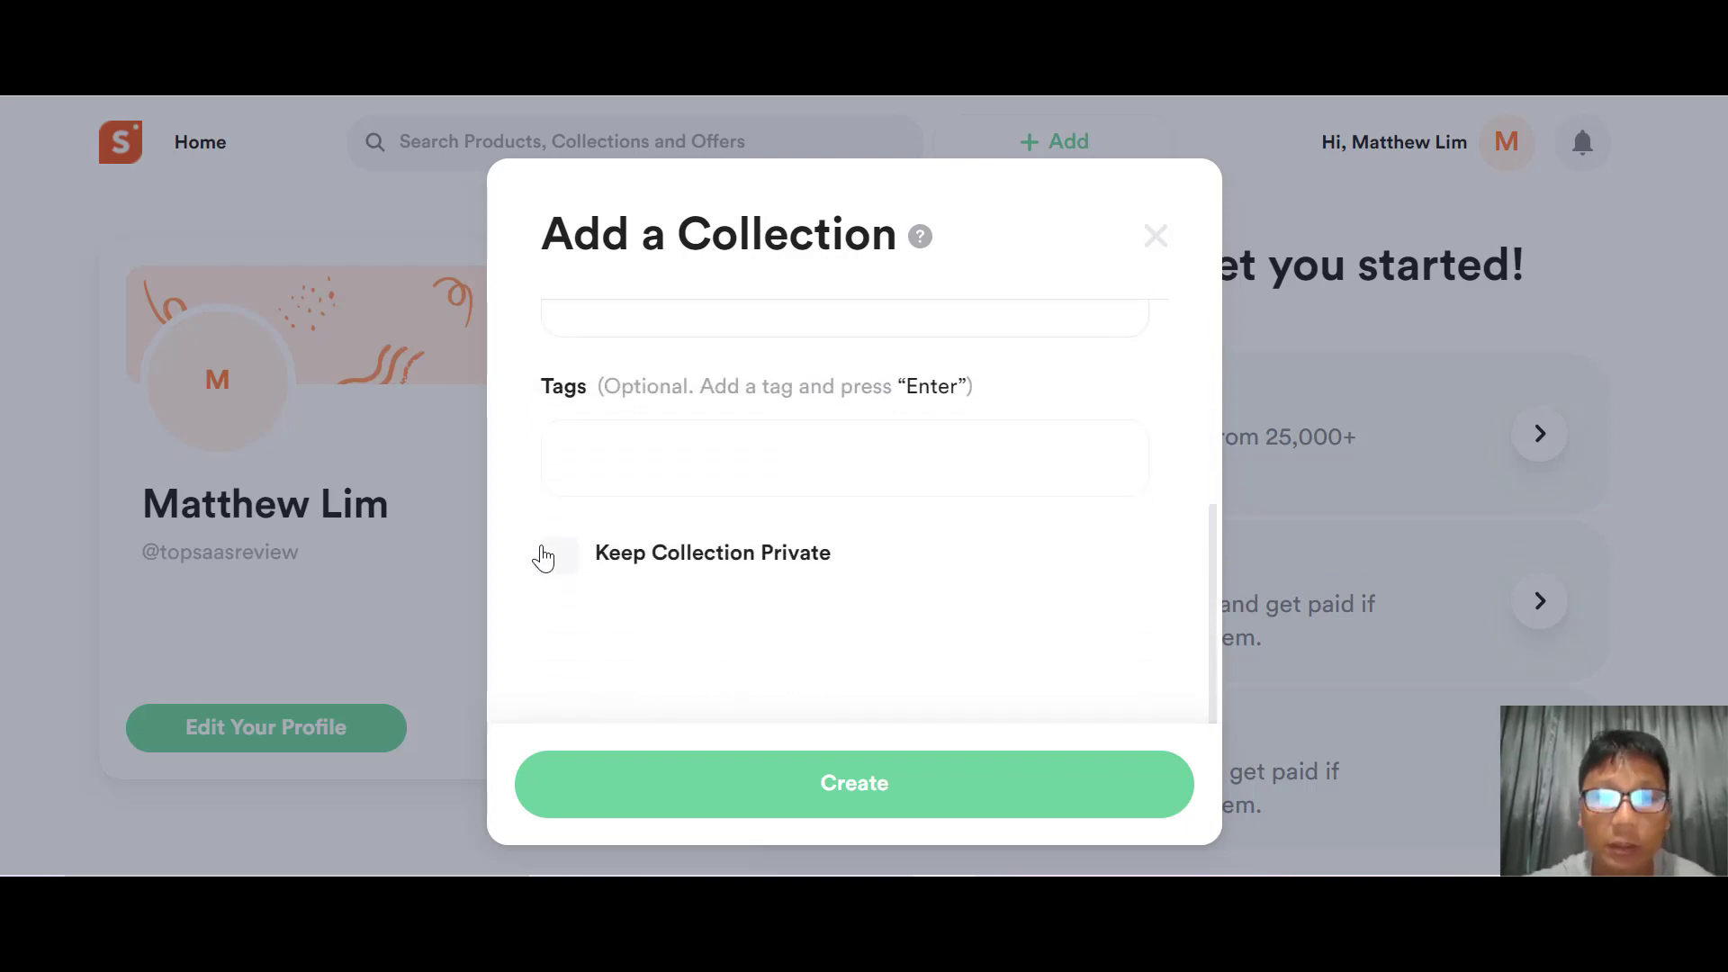
pyautogui.click(900, 781)
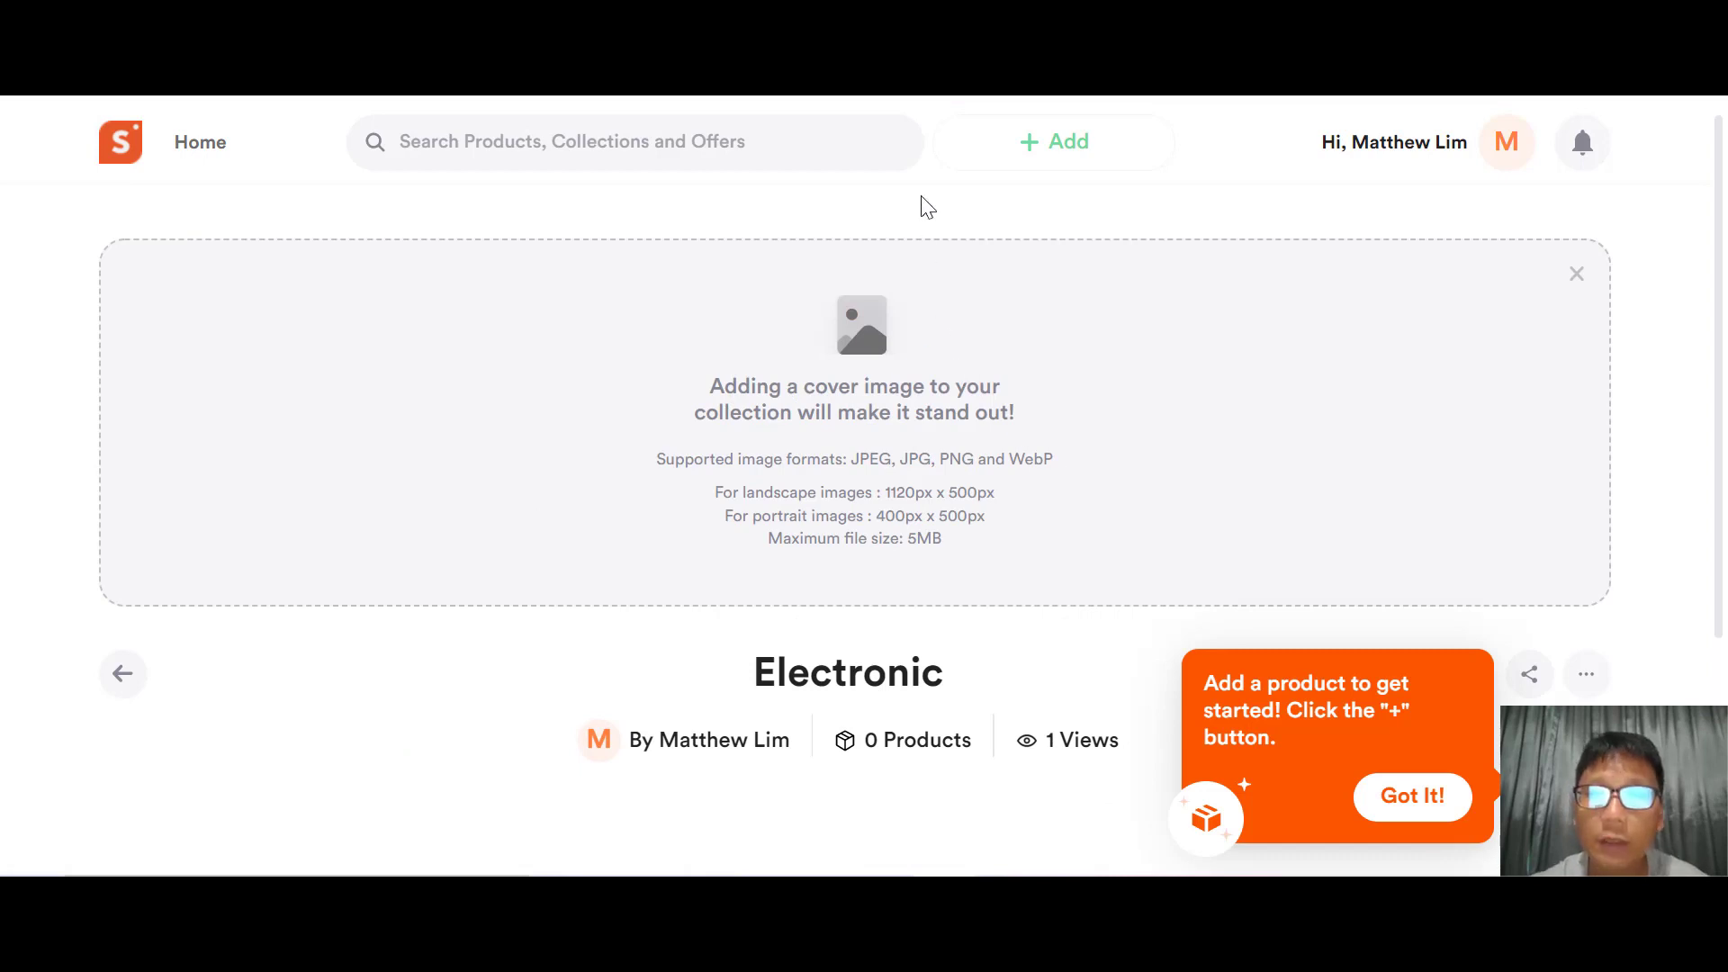
# Step: Paste the Apple iPhone 13 Pro page URL into a new product form and fetch its details
pyautogui.click(1022, 153)
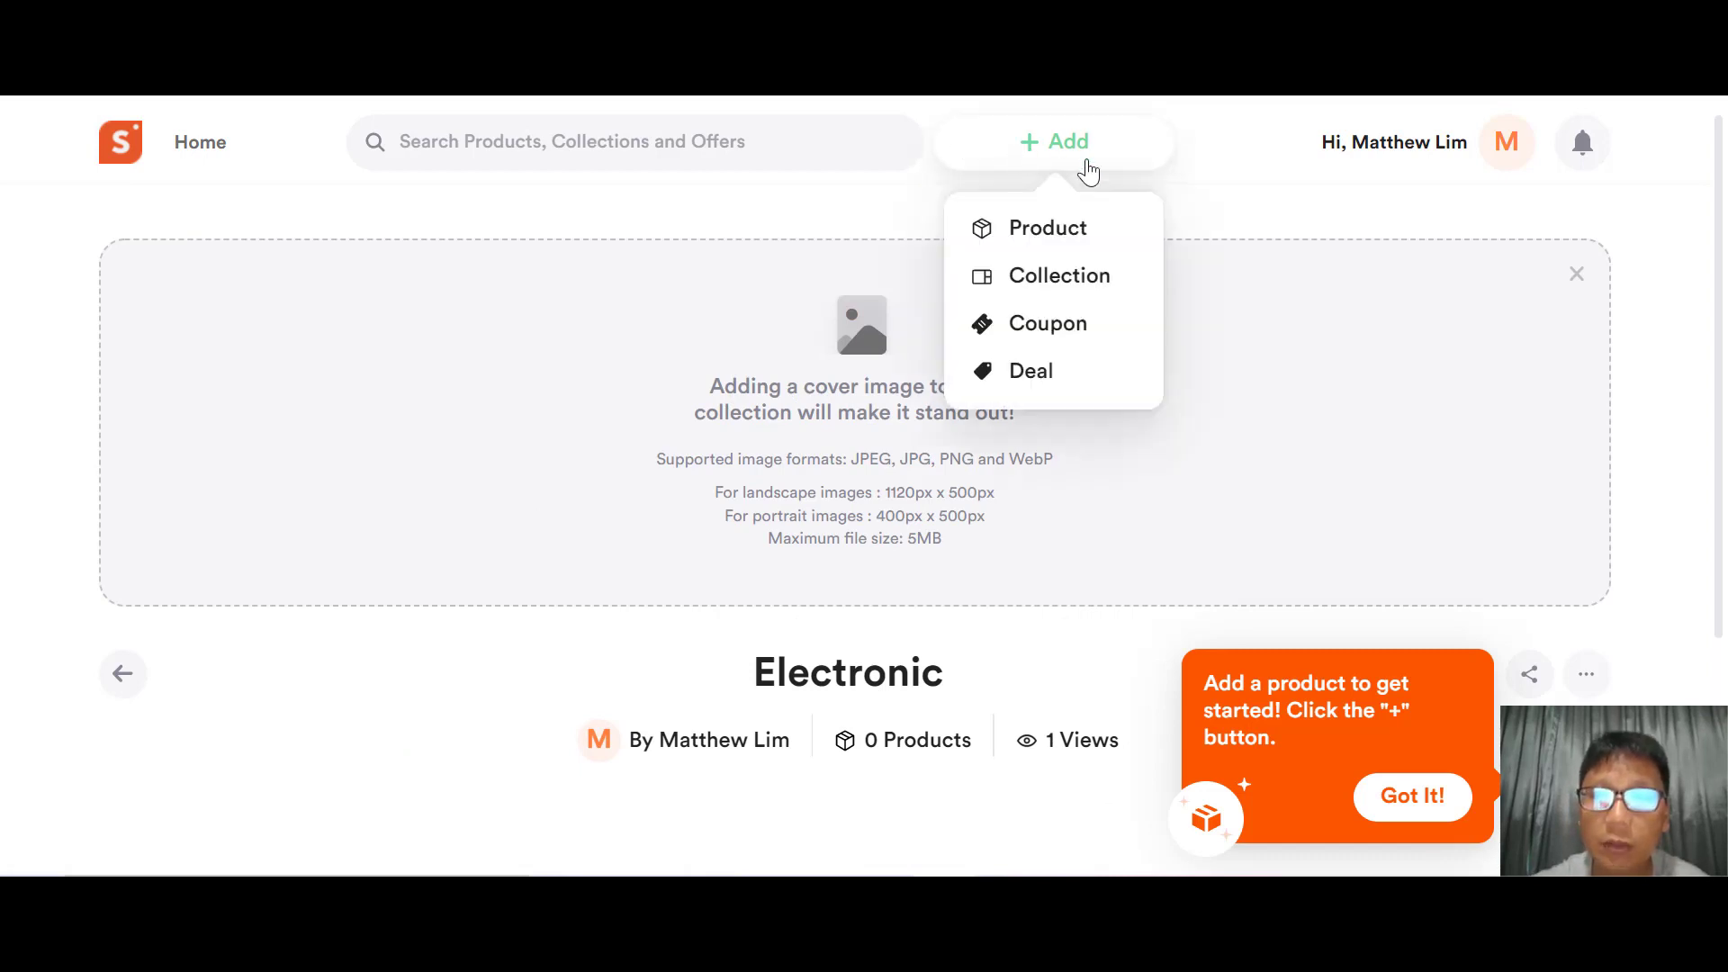
pyautogui.click(1065, 235)
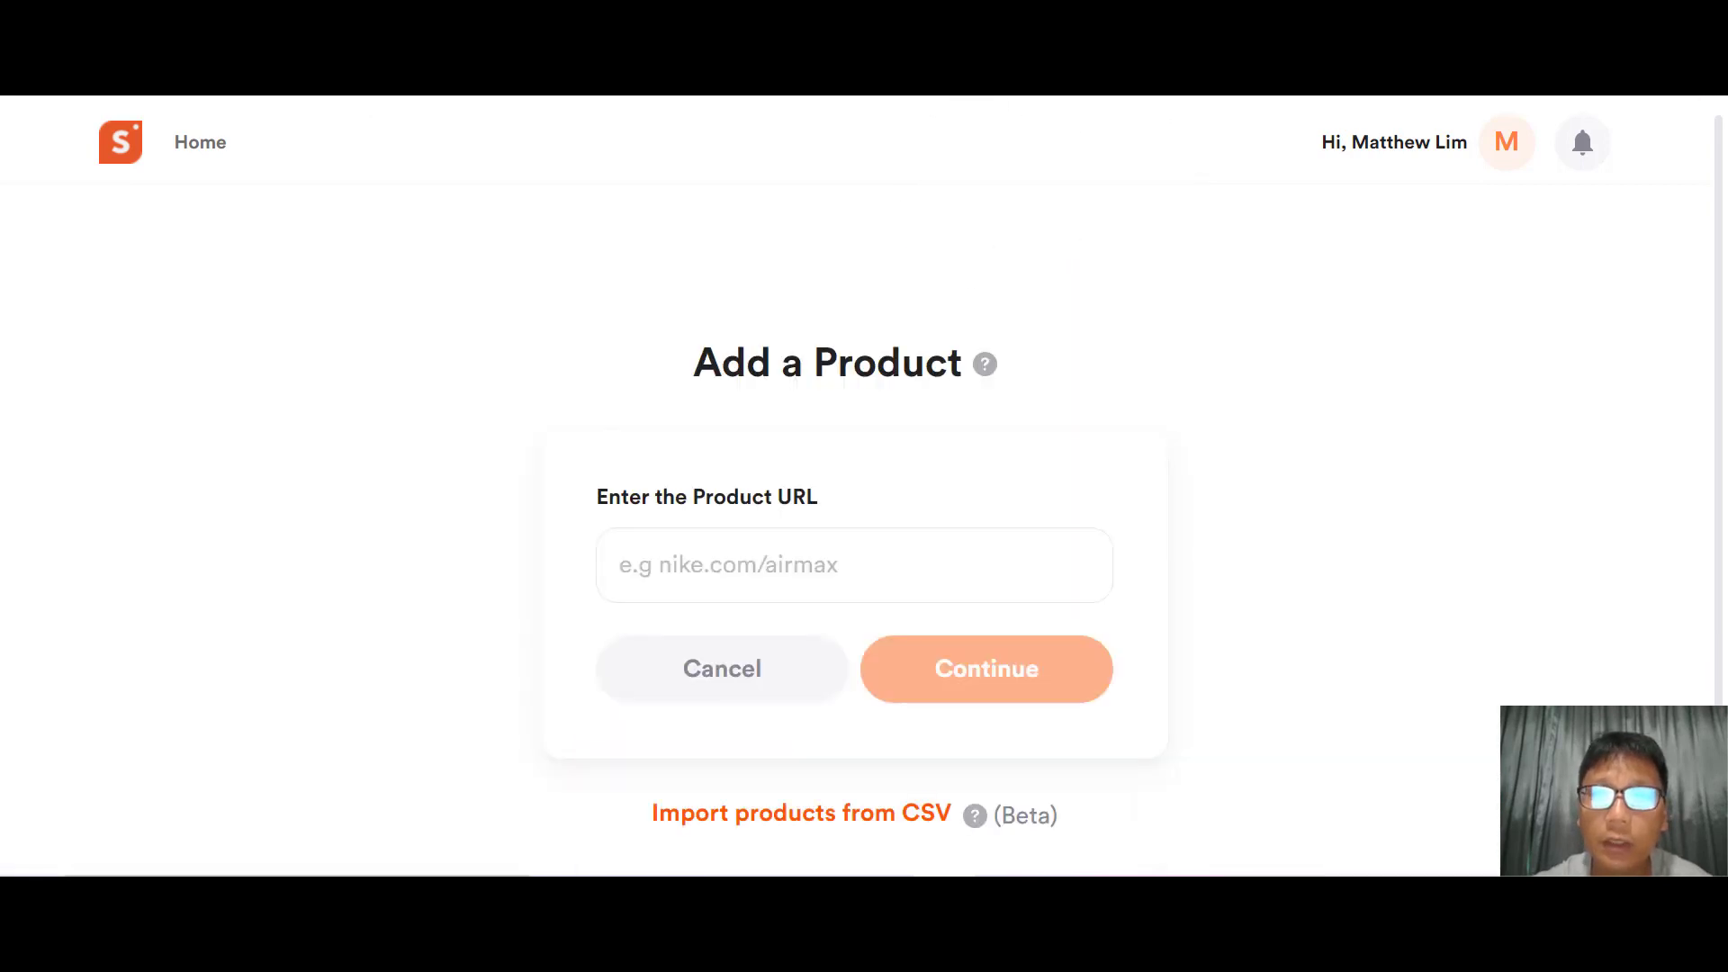
pyautogui.hotkey('ctrl', 'Tab')
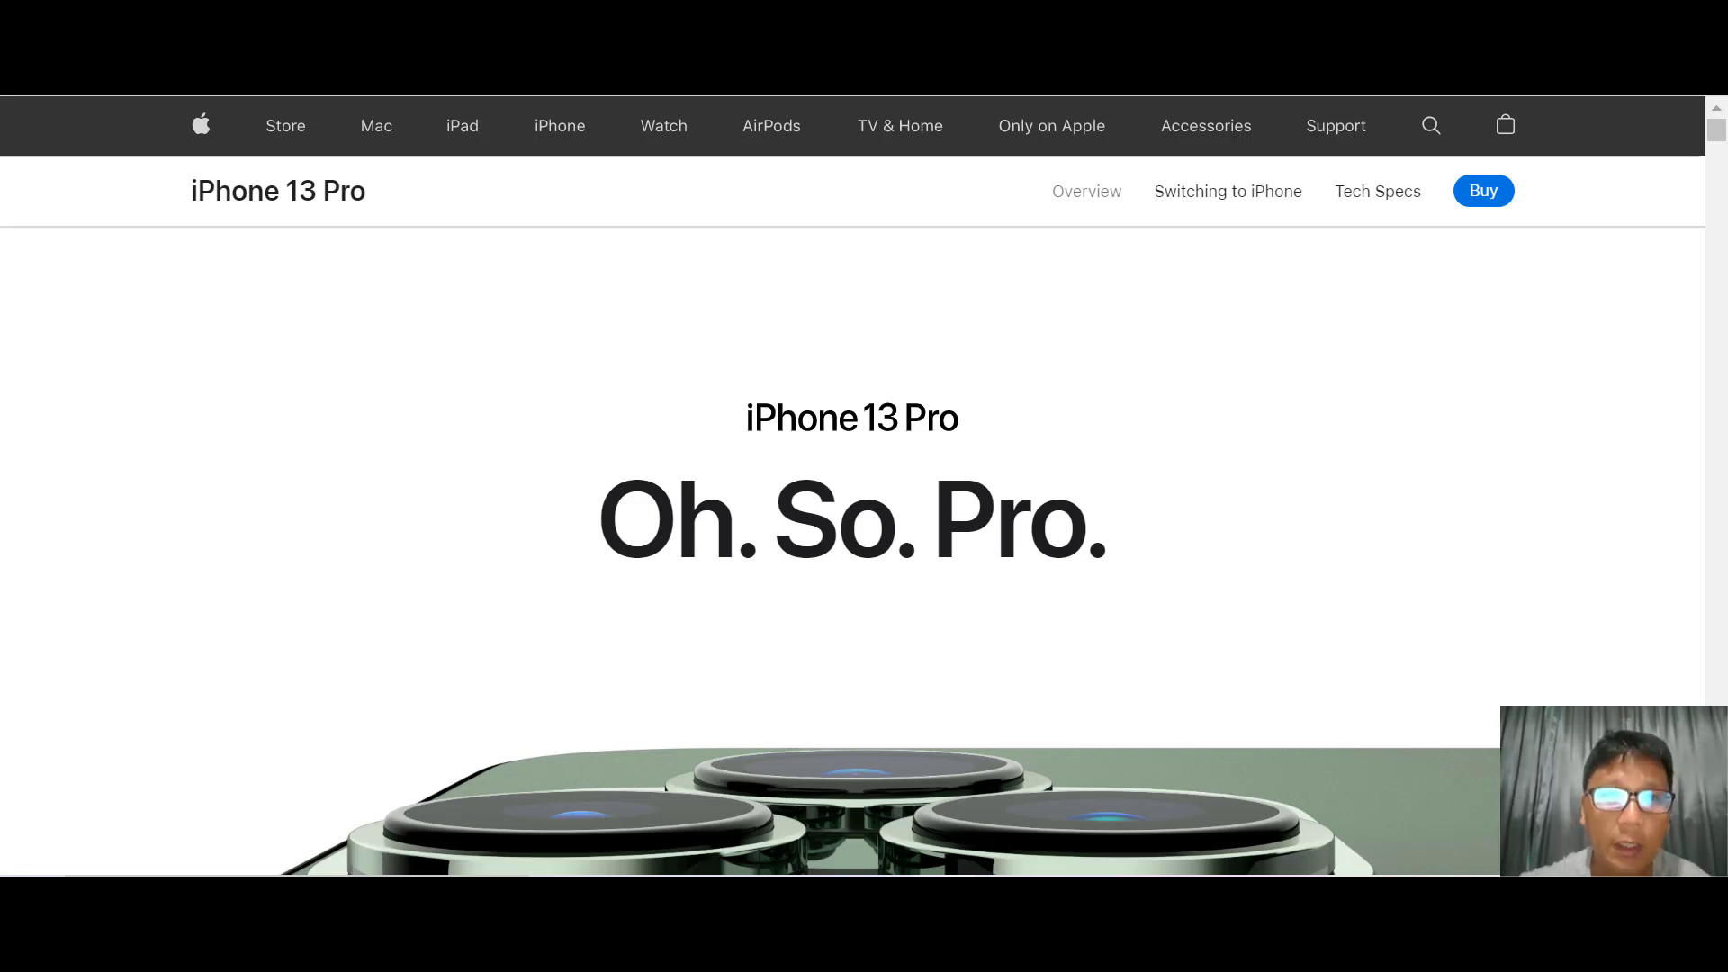
pyautogui.hotkey('ctrl', 'shift', 'Tab')
pyautogui.click(908, 579)
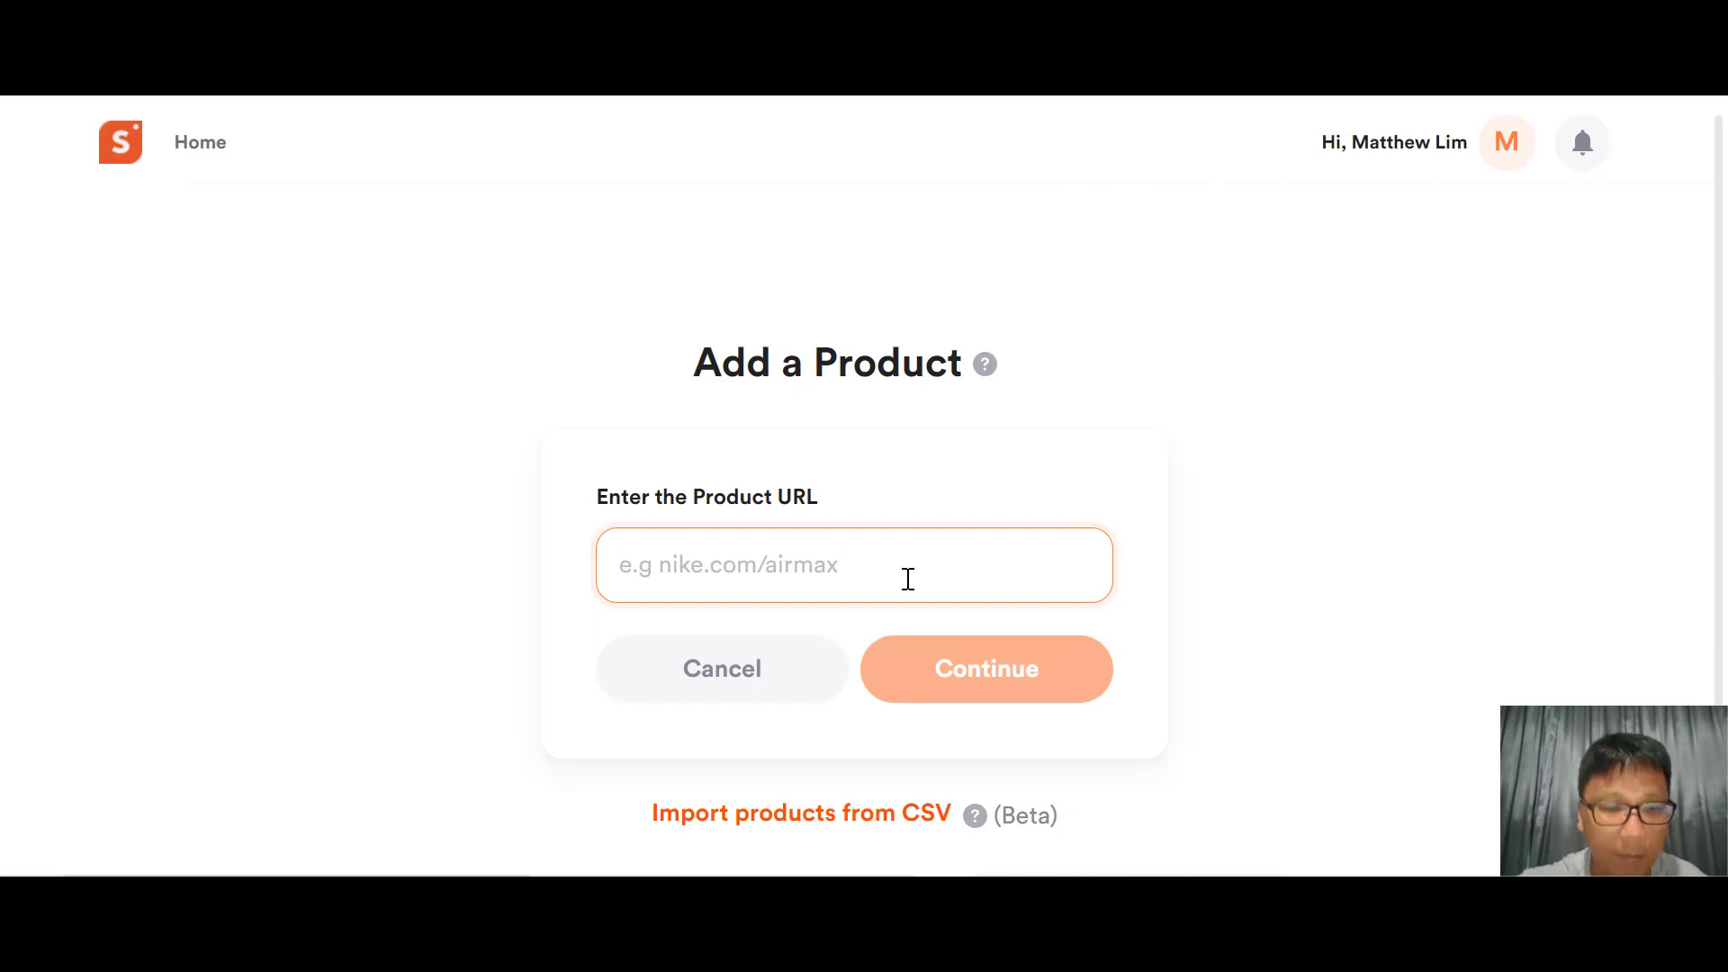
pyautogui.write('https://www.apple.com/sg/iphone-13-pro/')
pyautogui.click(1026, 672)
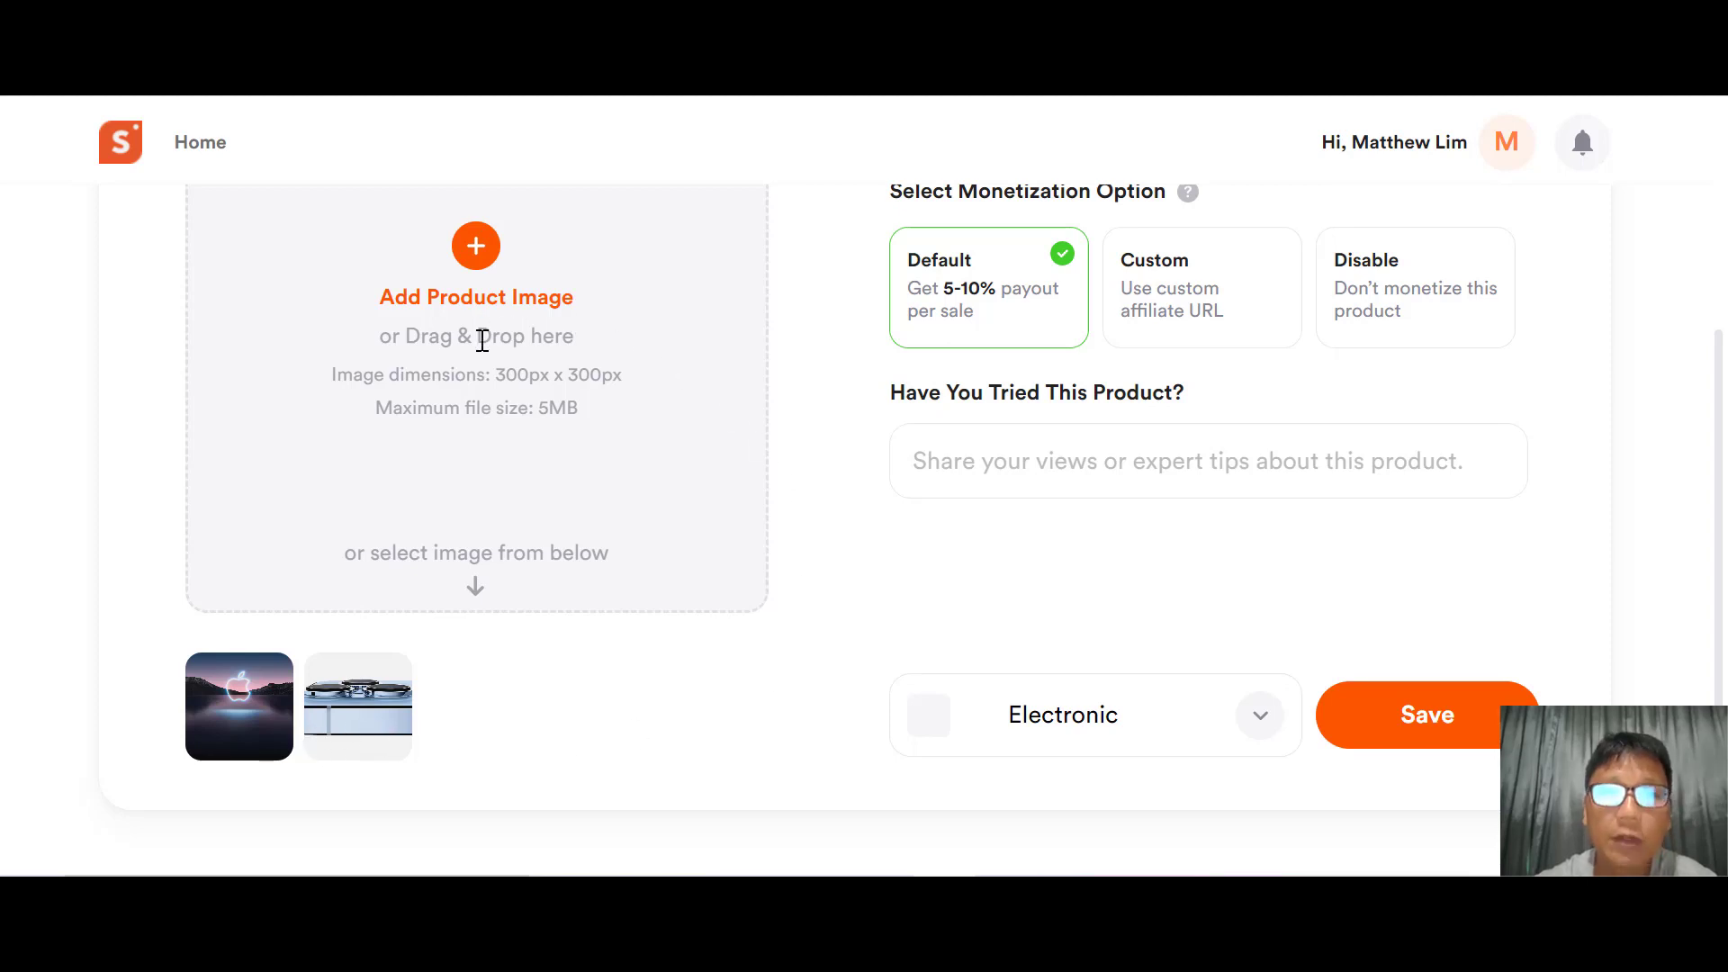
# Step: Use the Apple logo image for the iPhone 13 Pro, keeping Default monetization after trying Custom and Disable
pyautogui.click(253, 721)
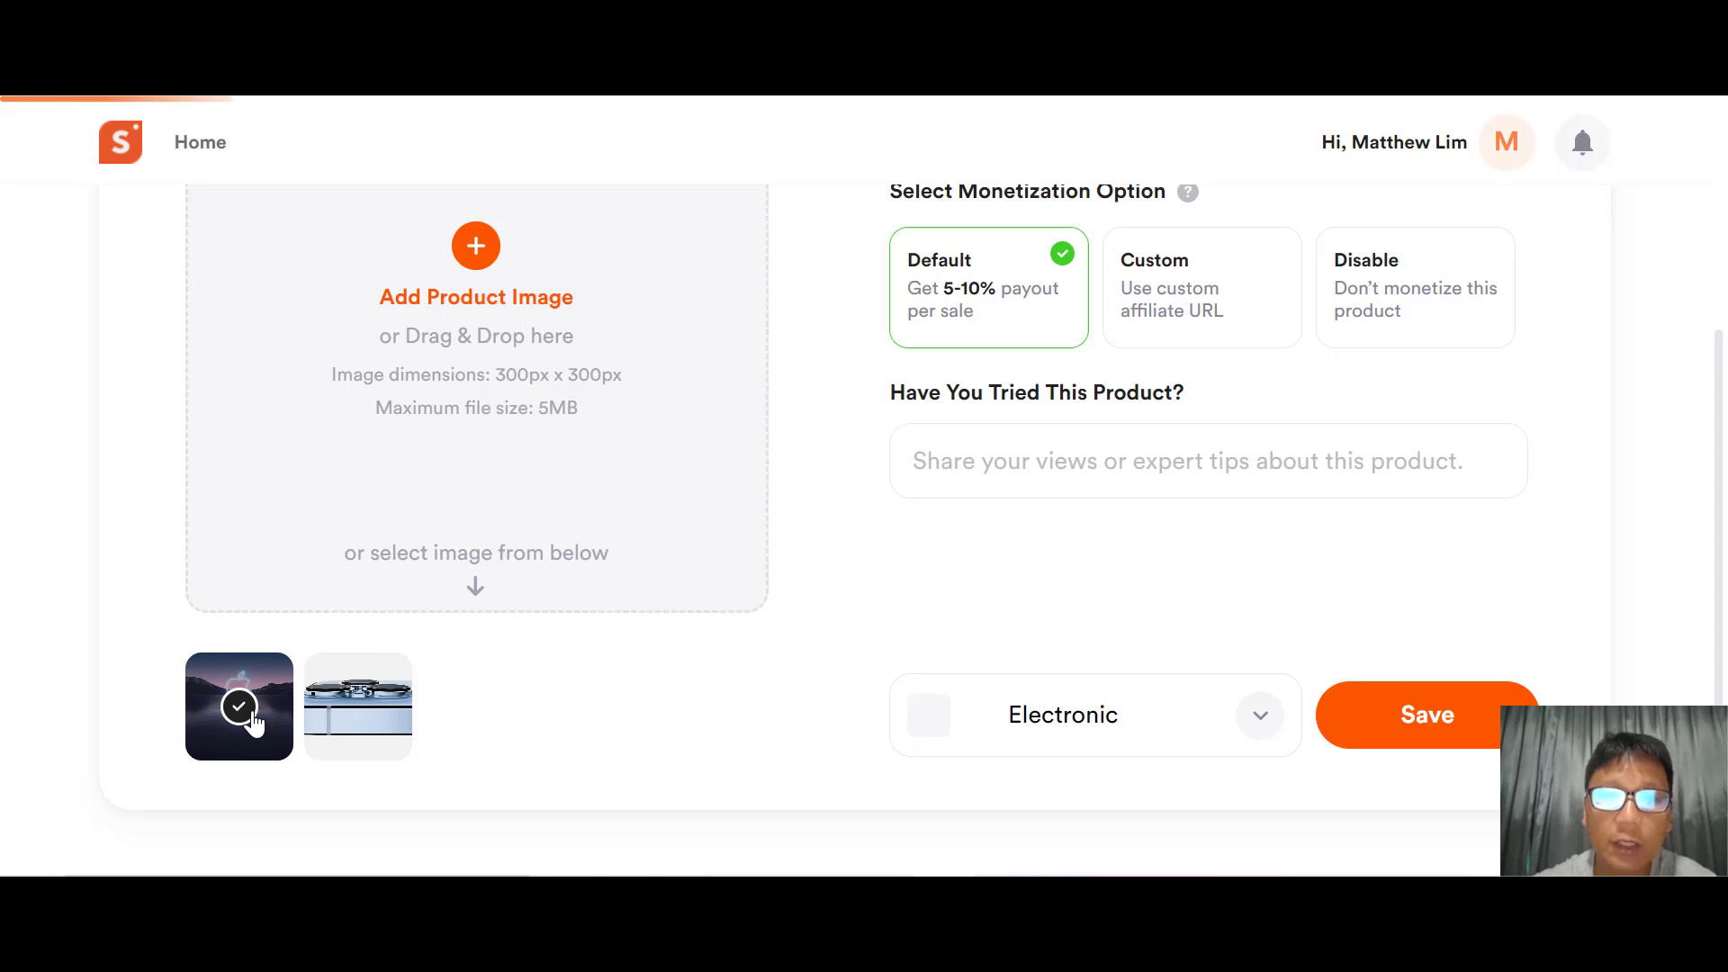
pyautogui.scroll(3, 253, 721)
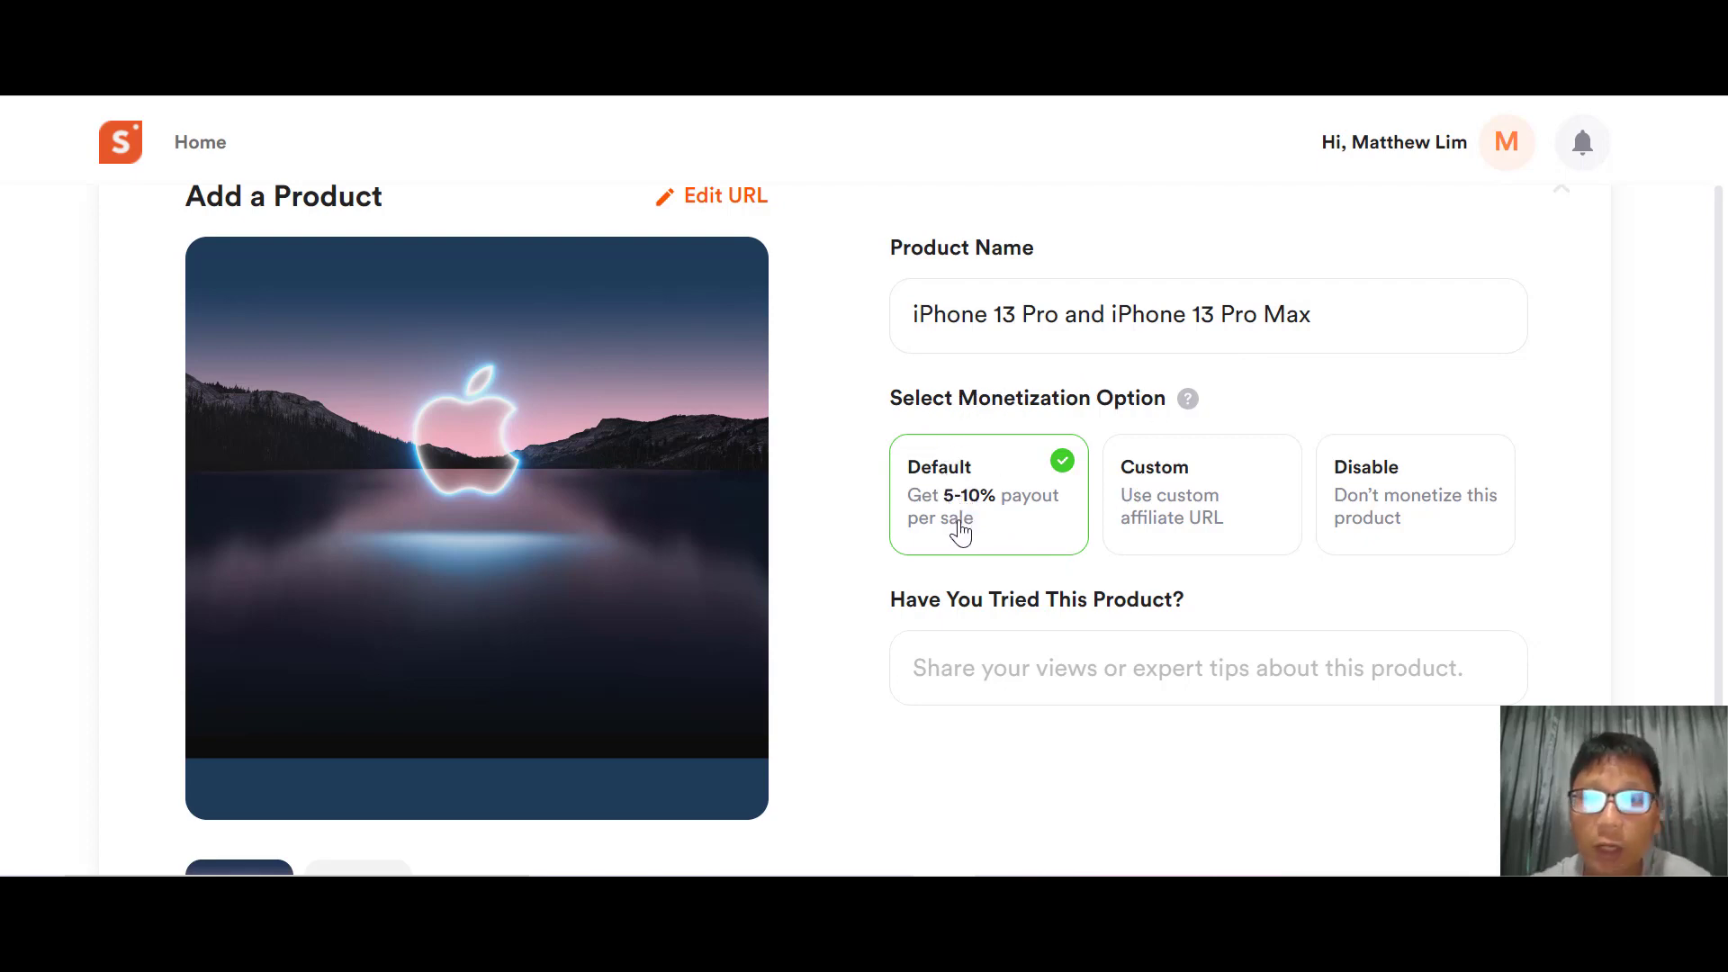
pyautogui.click(1188, 527)
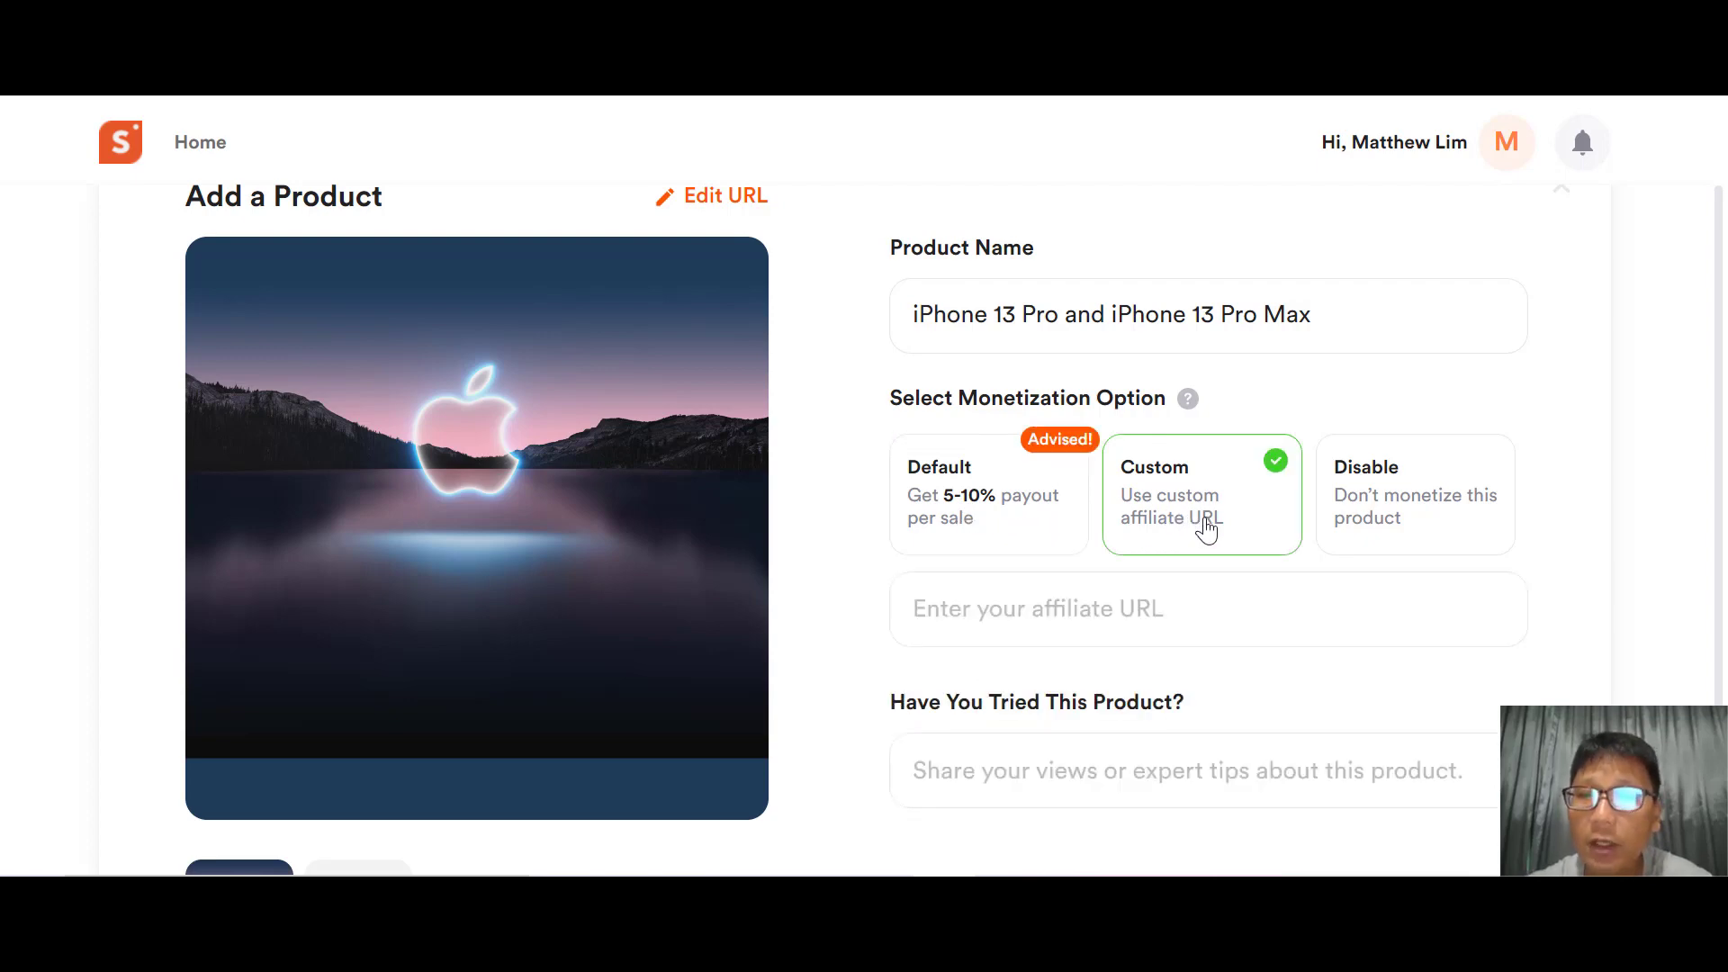
pyautogui.click(1391, 507)
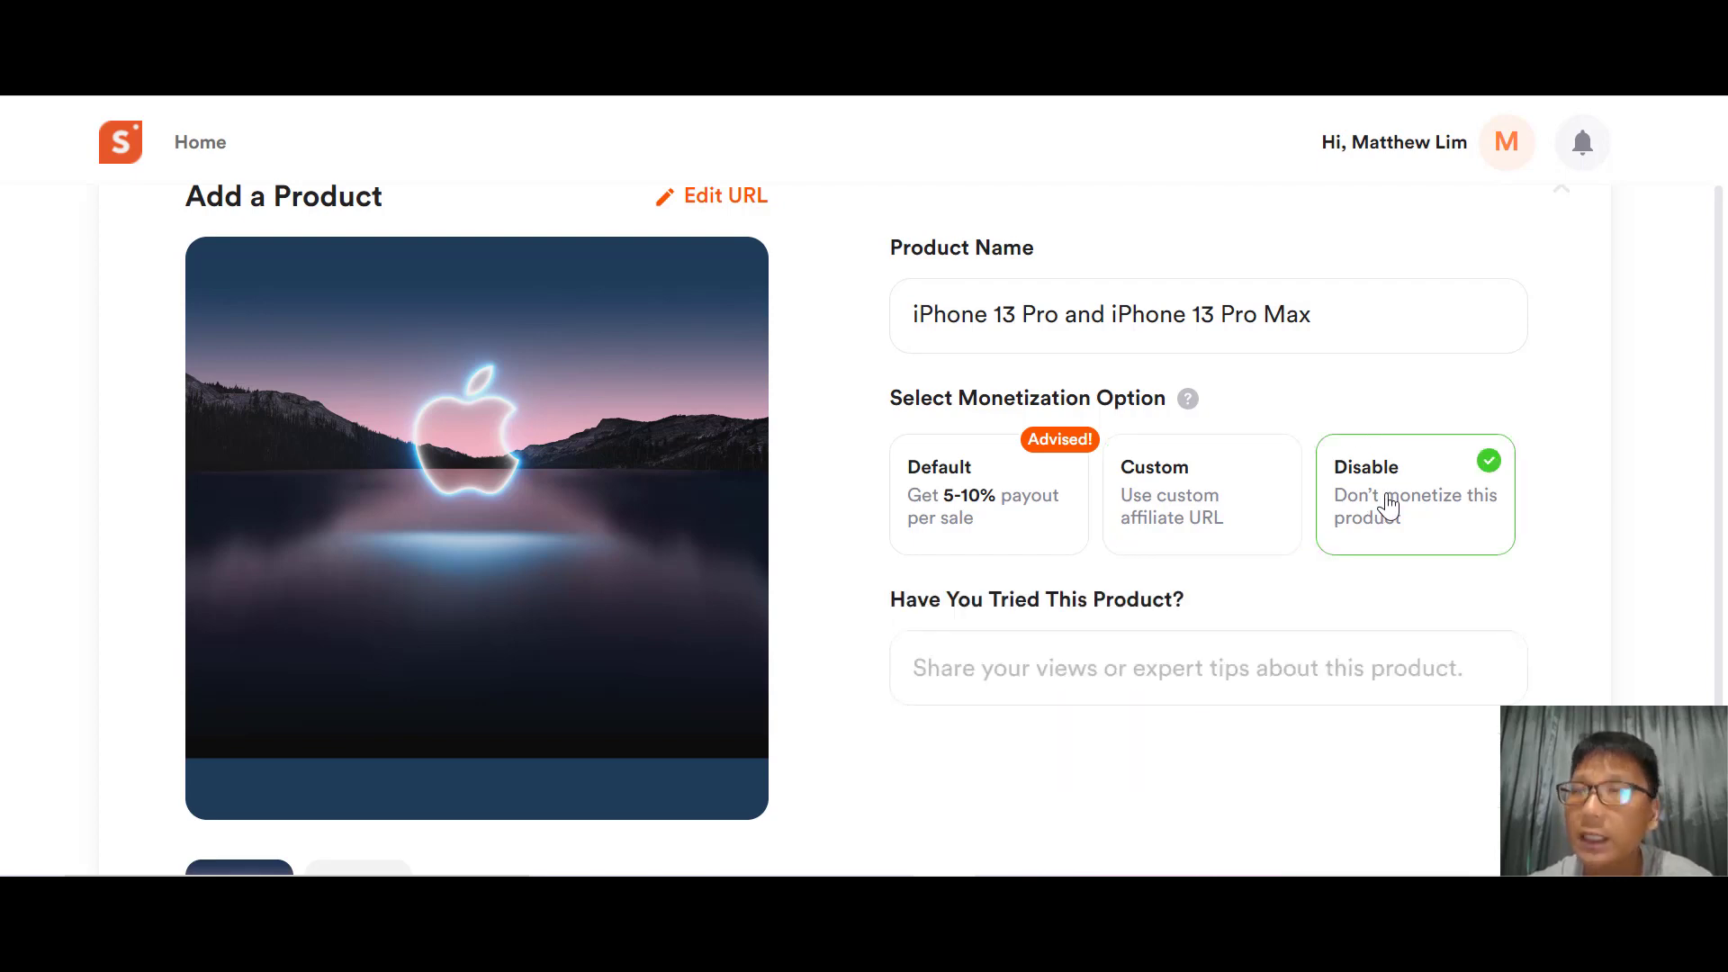
pyautogui.click(1009, 513)
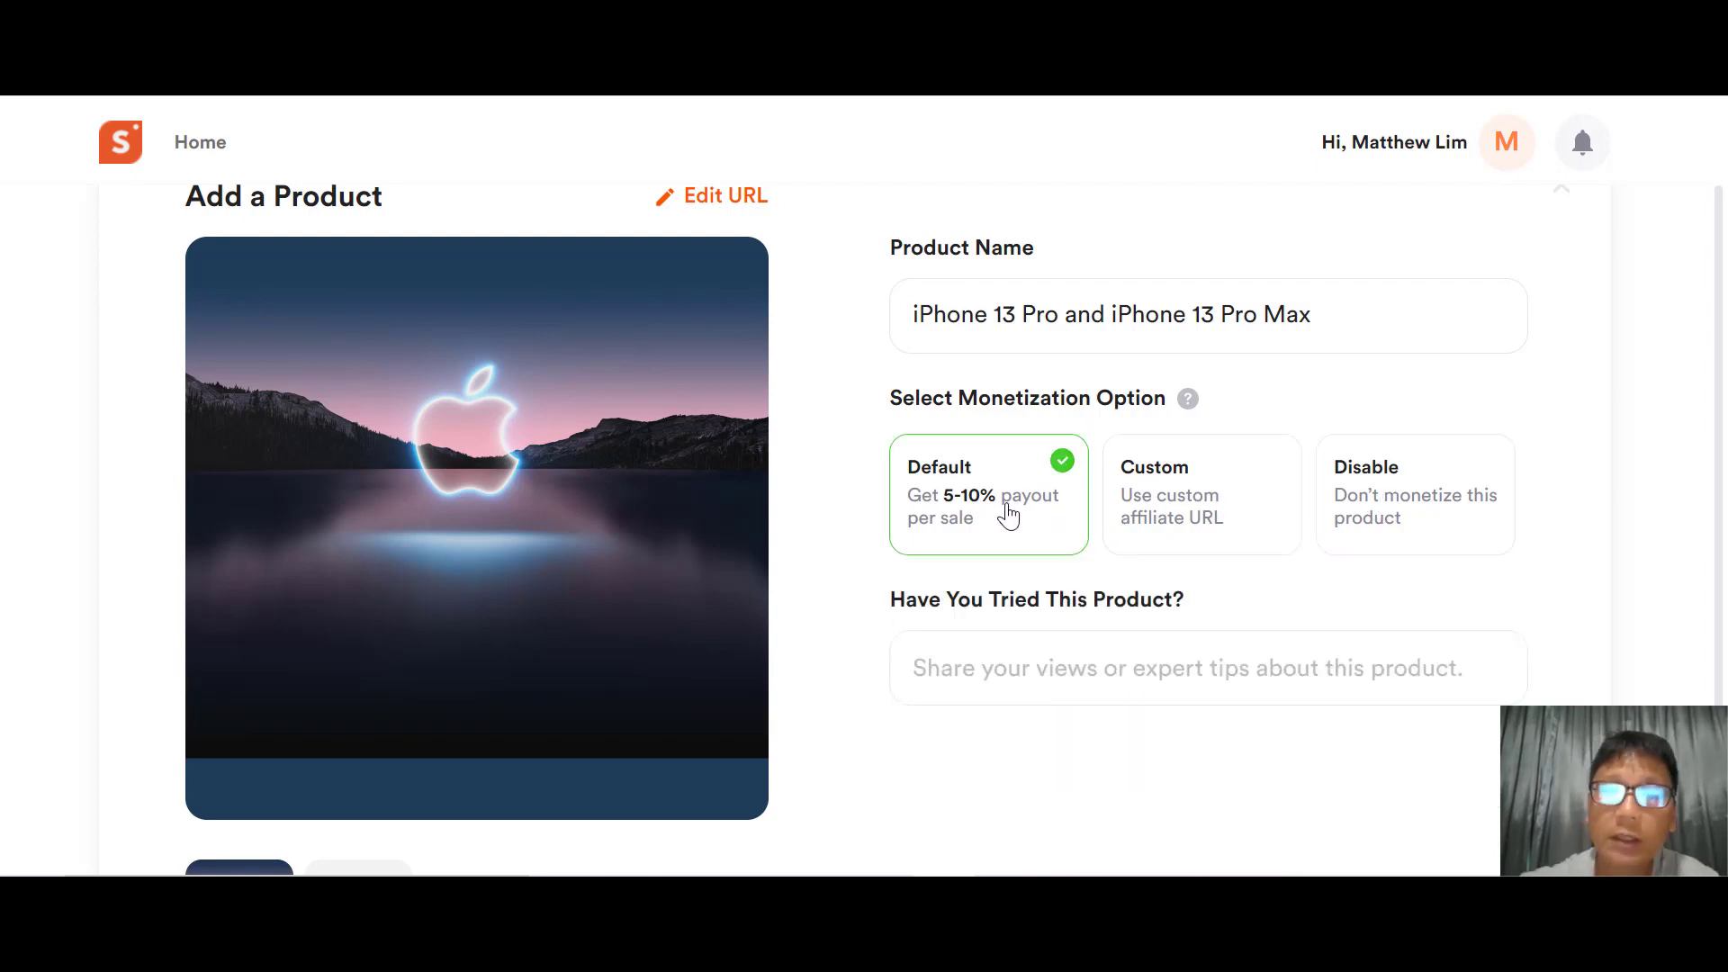
pyautogui.scroll(-1, 1008, 513)
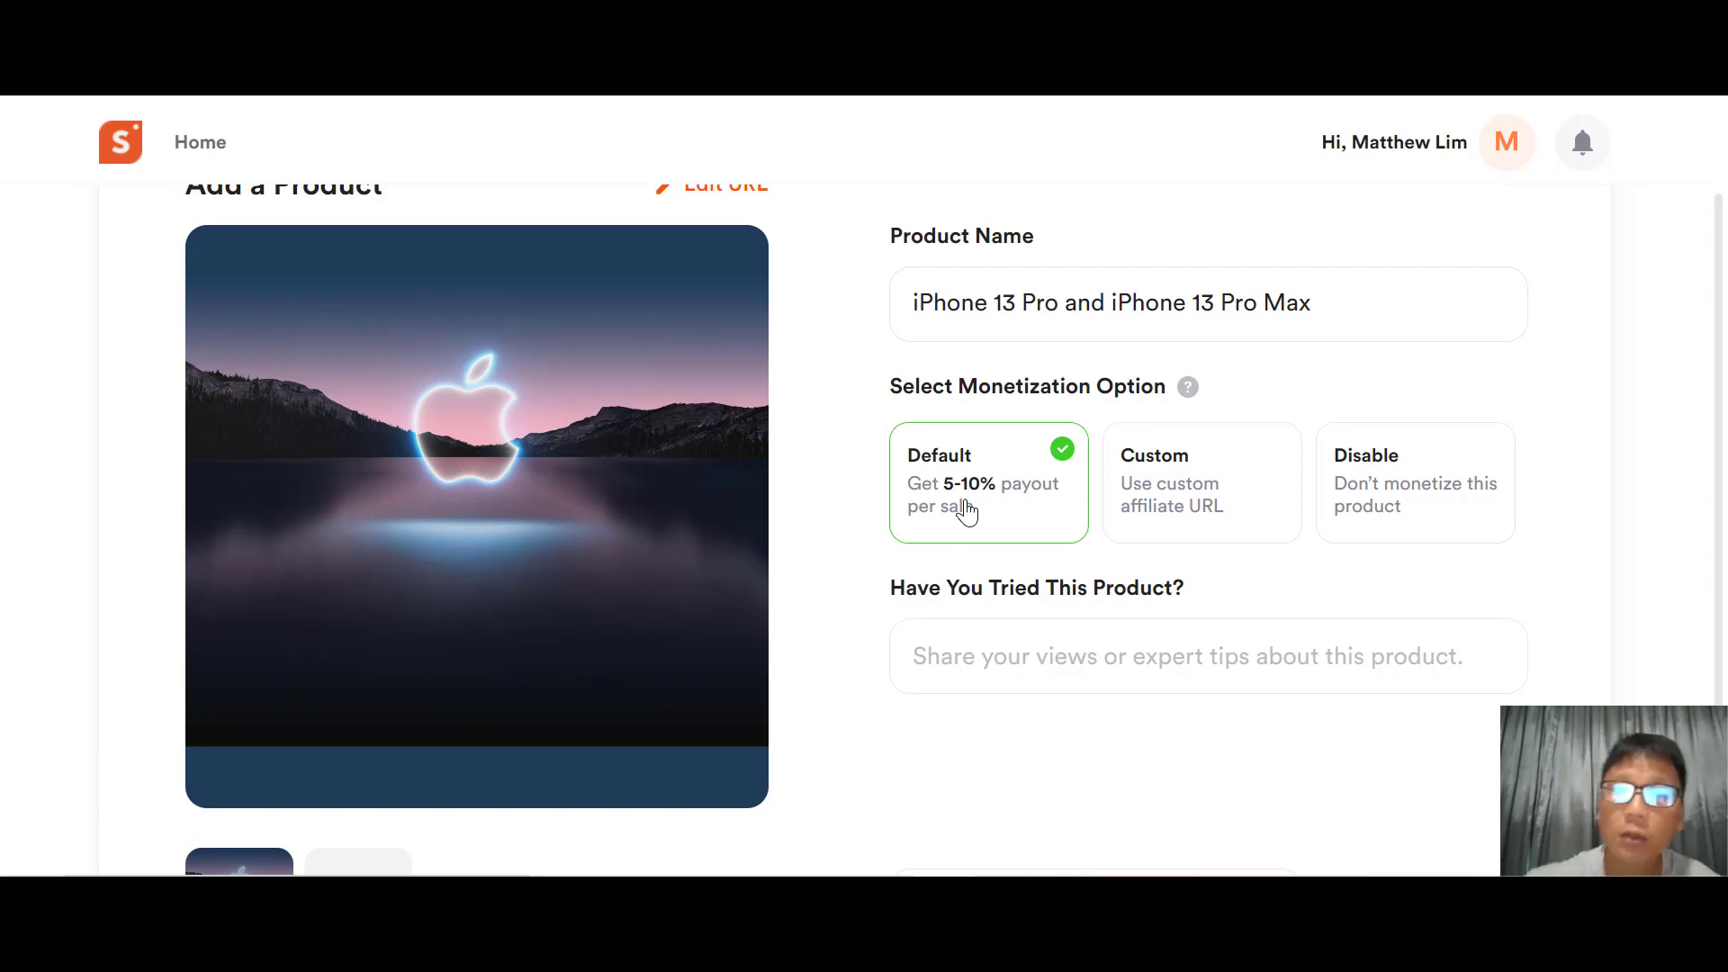
pyautogui.scroll(-2, 966, 509)
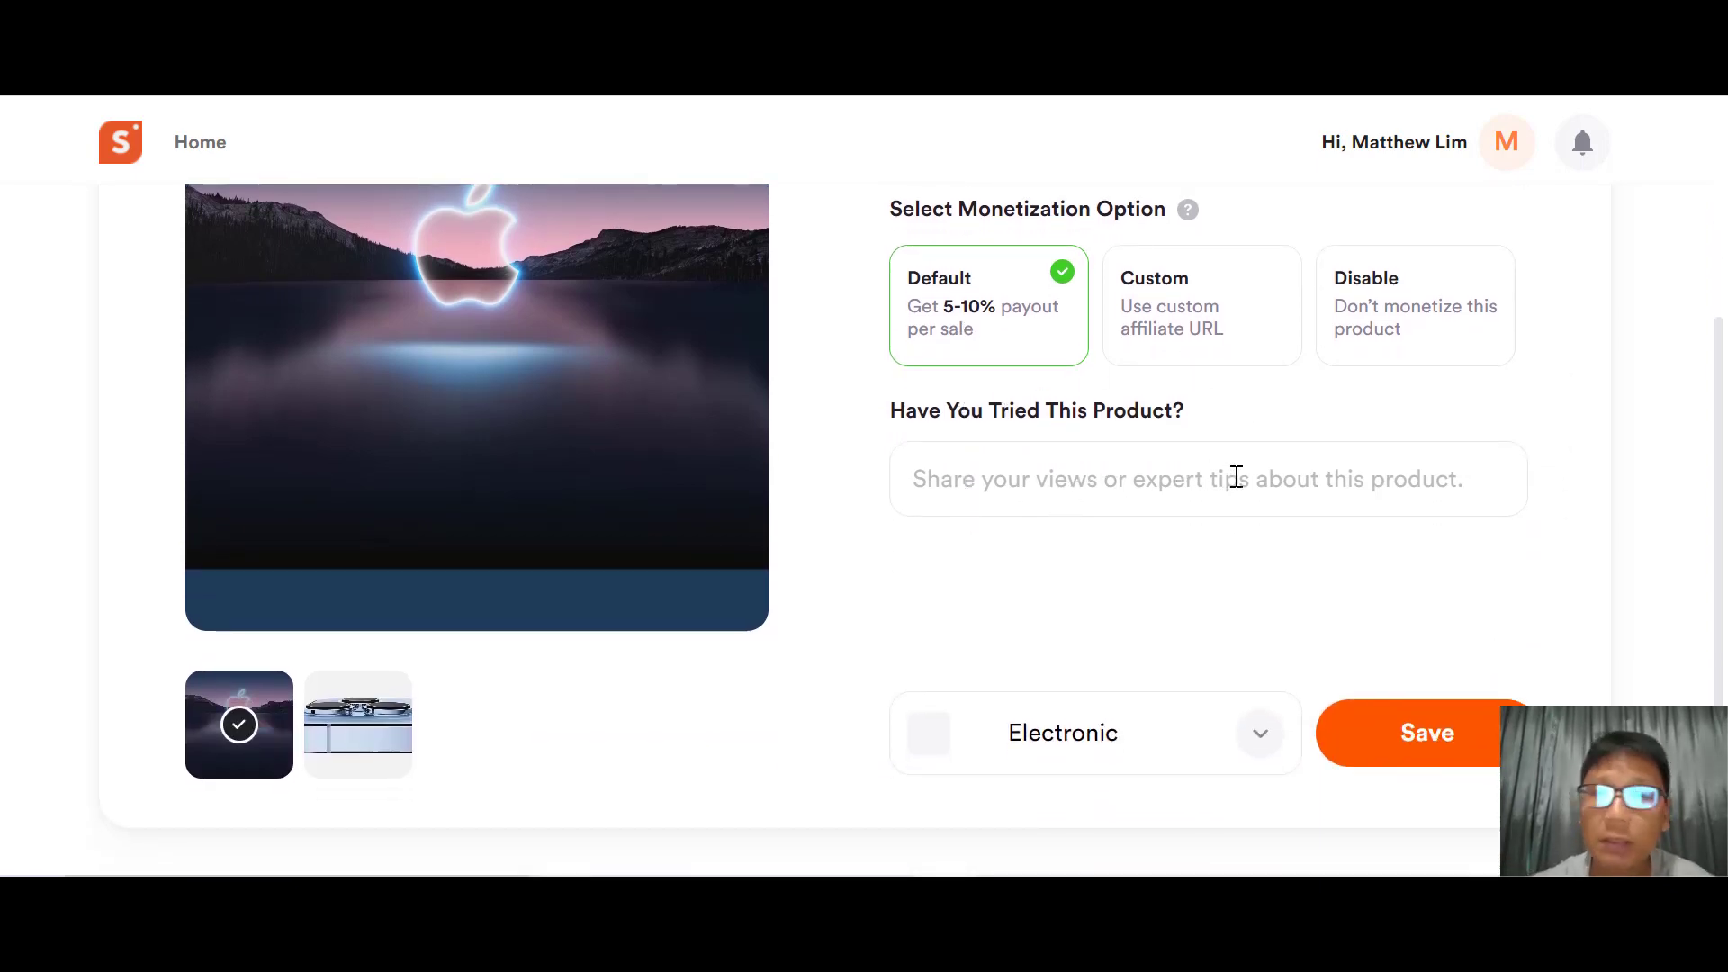
# Step: Save the iPhone 13 Pro into the Electronic collection and reveal its Facebook and Pinterest share options
pyautogui.click(1256, 736)
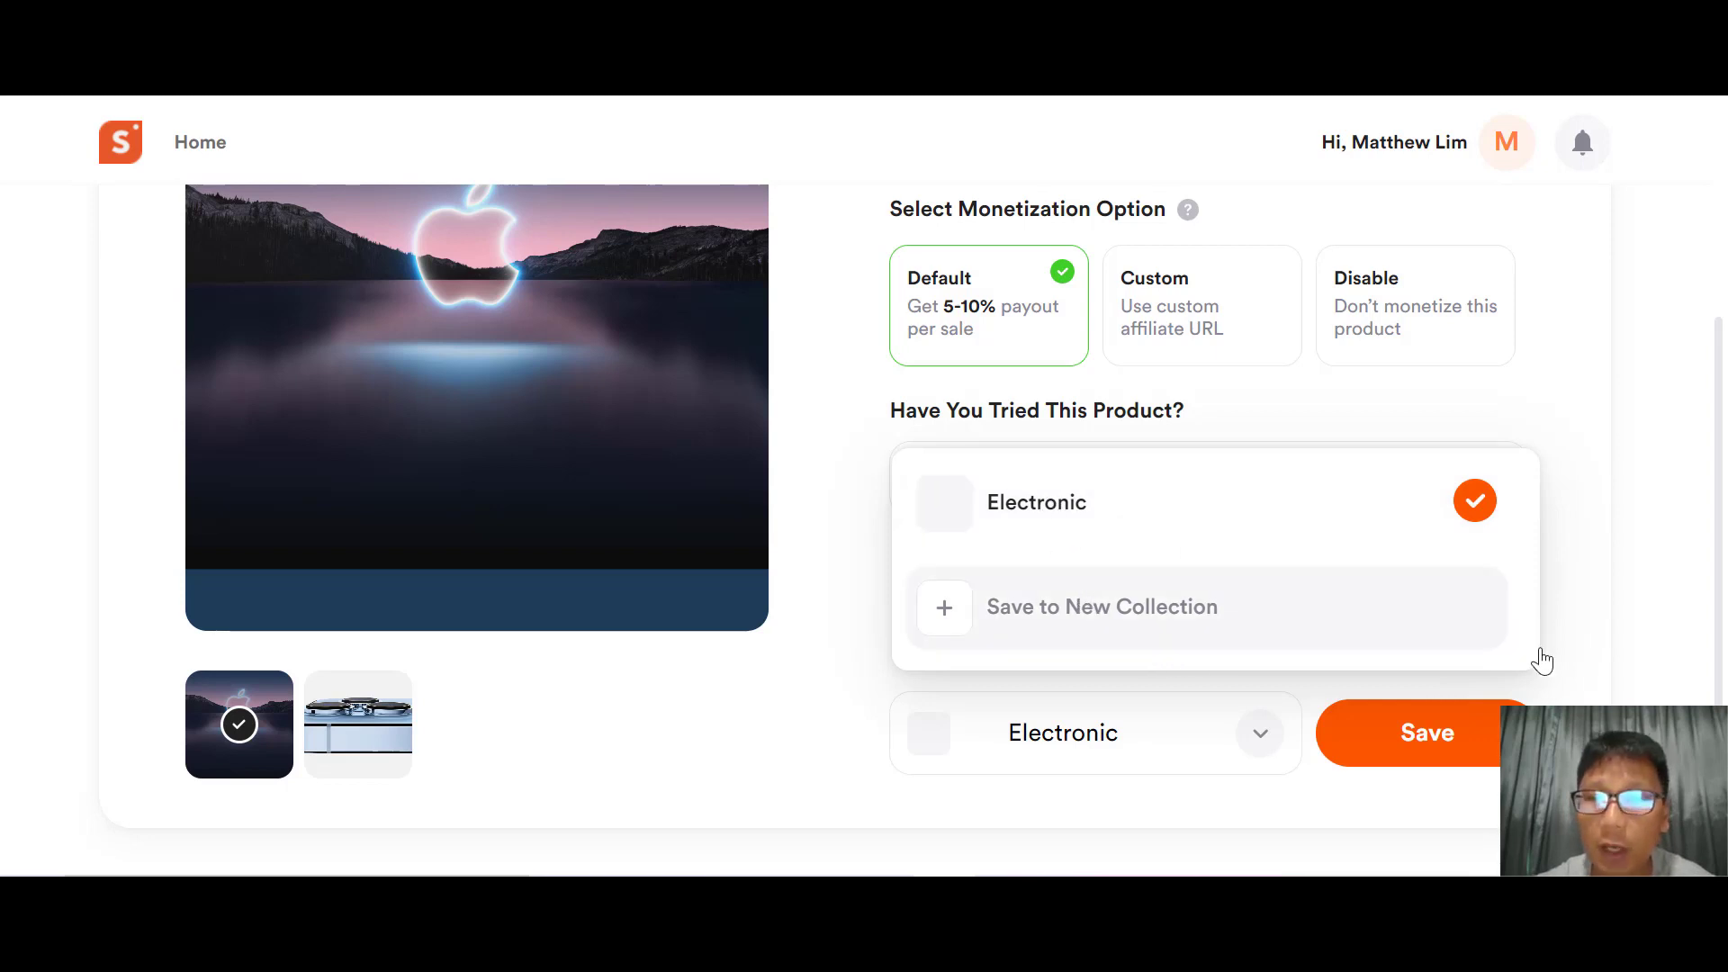
pyautogui.click(1414, 736)
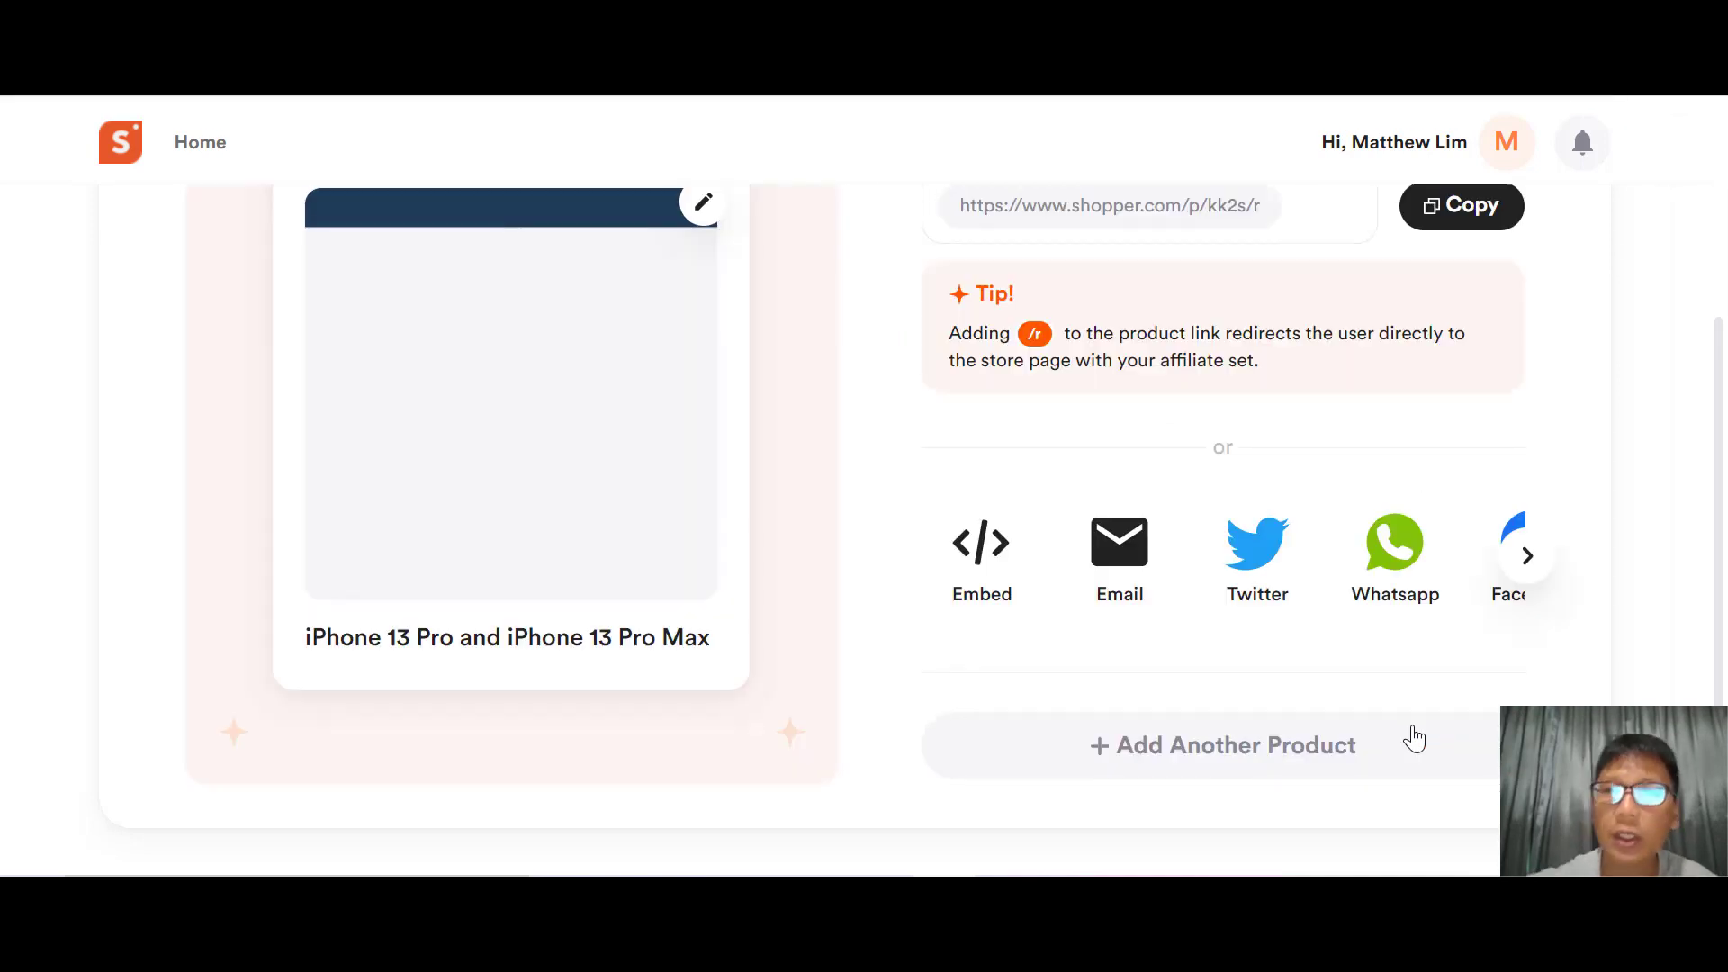
pyautogui.scroll(2, 1412, 736)
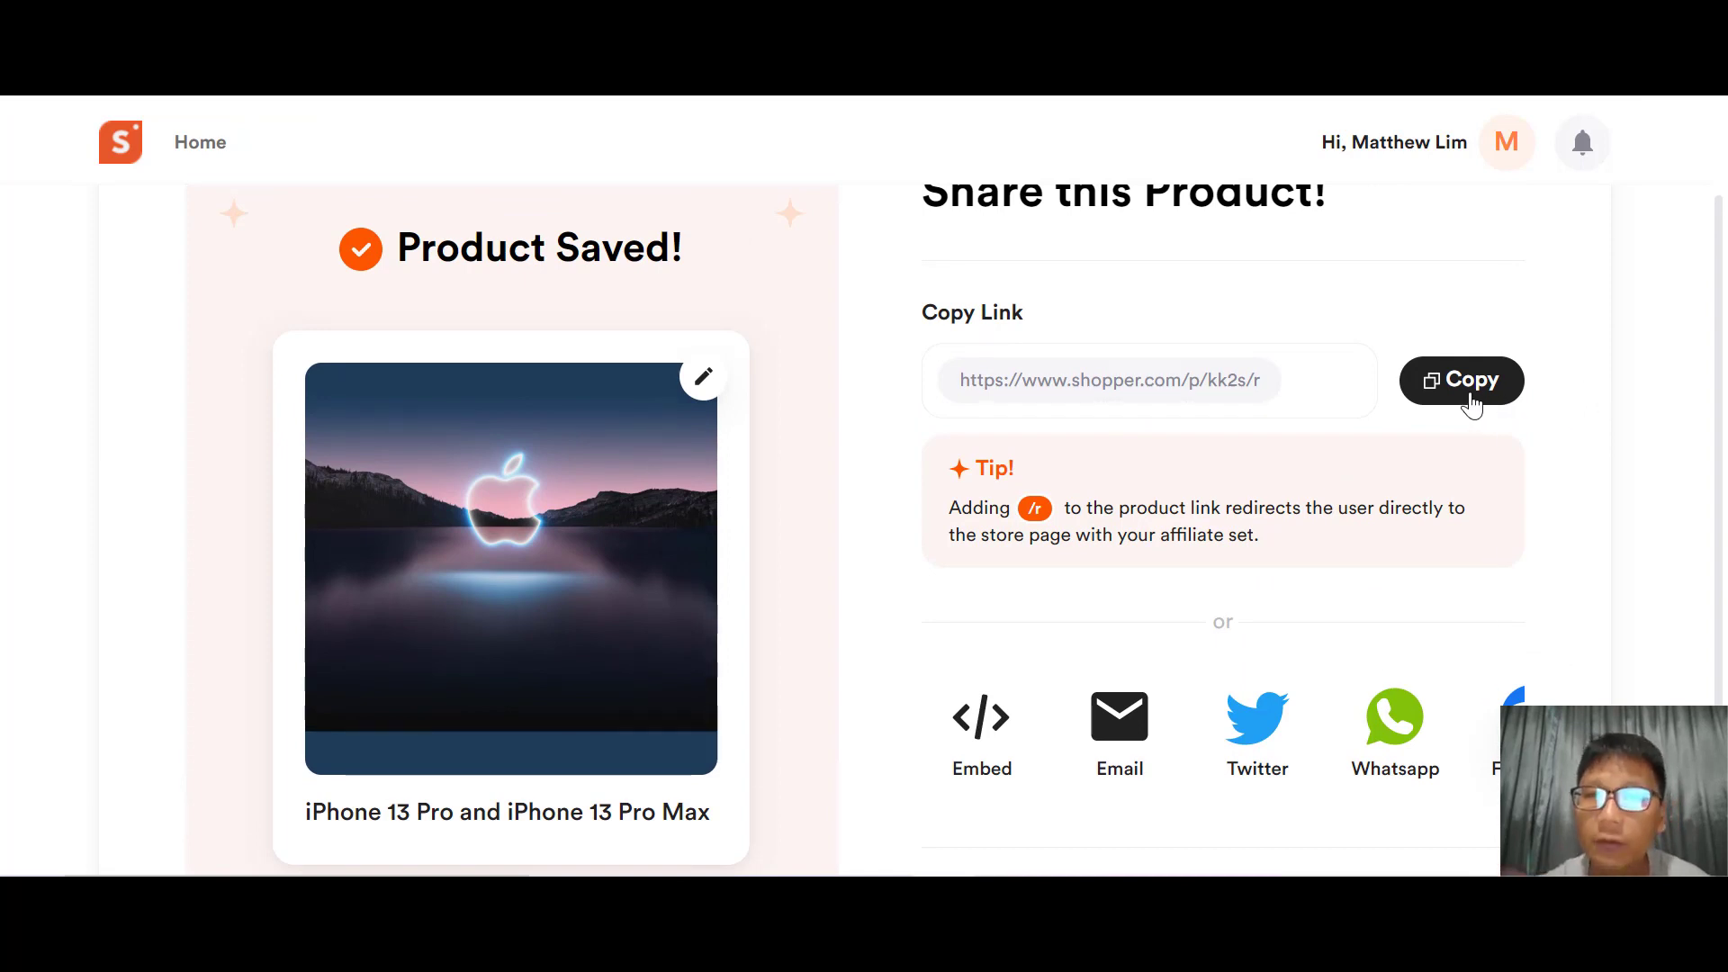
pyautogui.scroll(-2, 1472, 404)
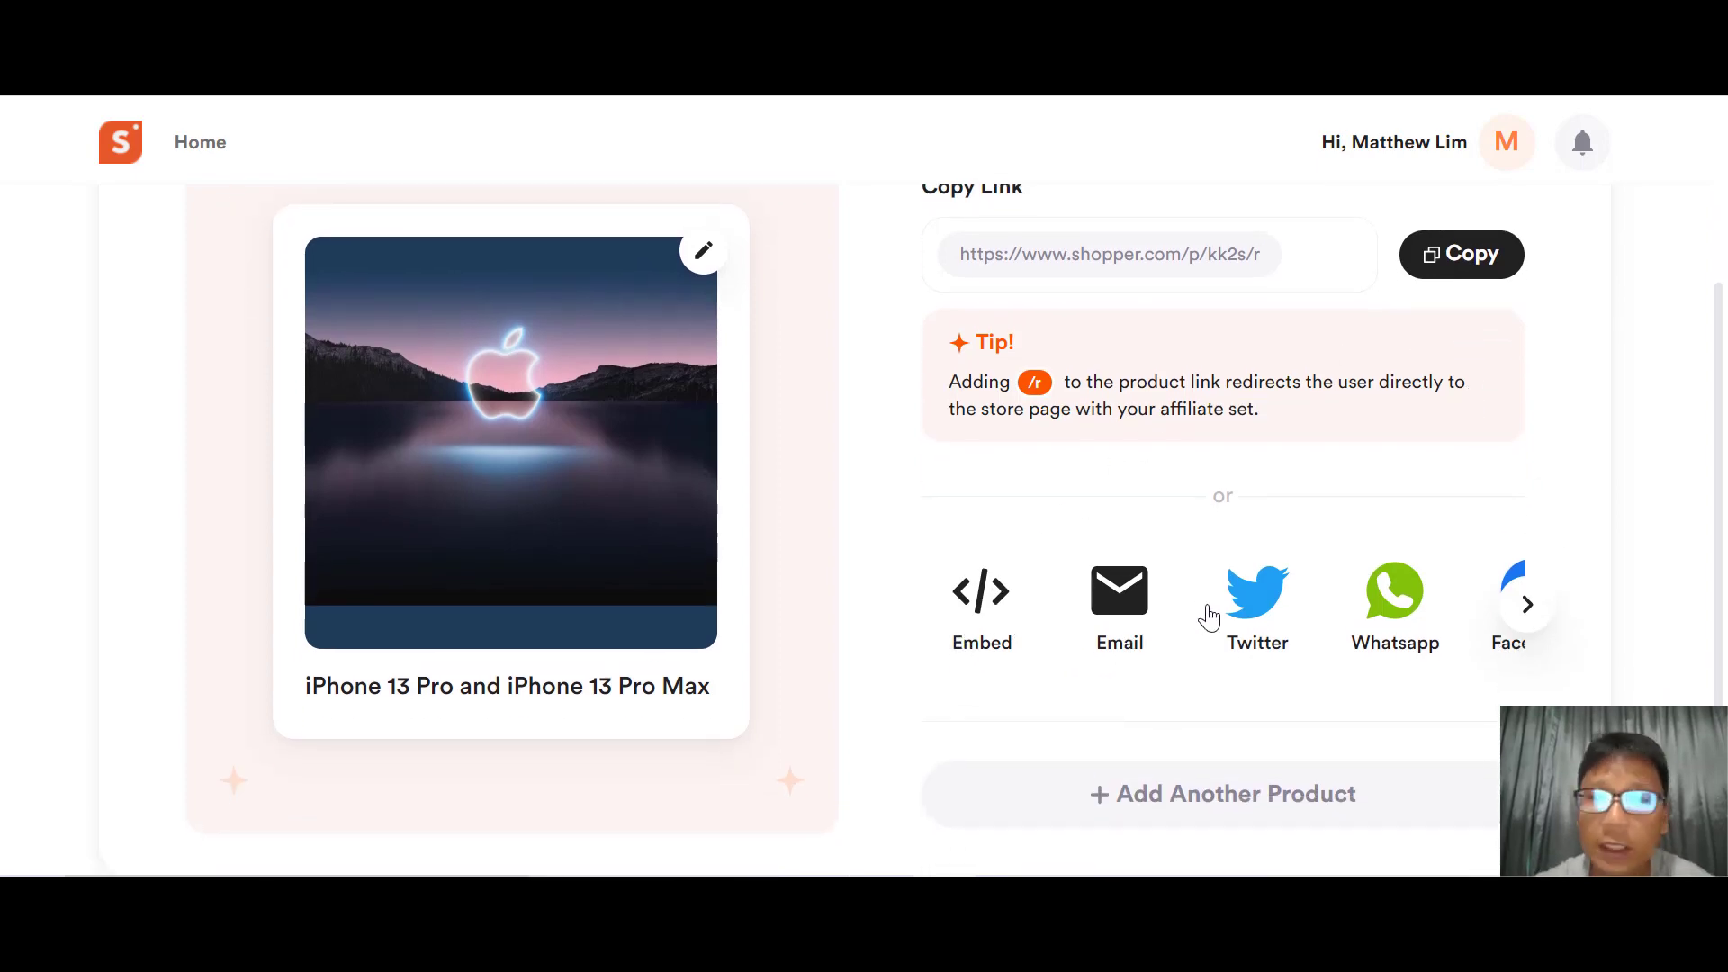
pyautogui.click(1528, 605)
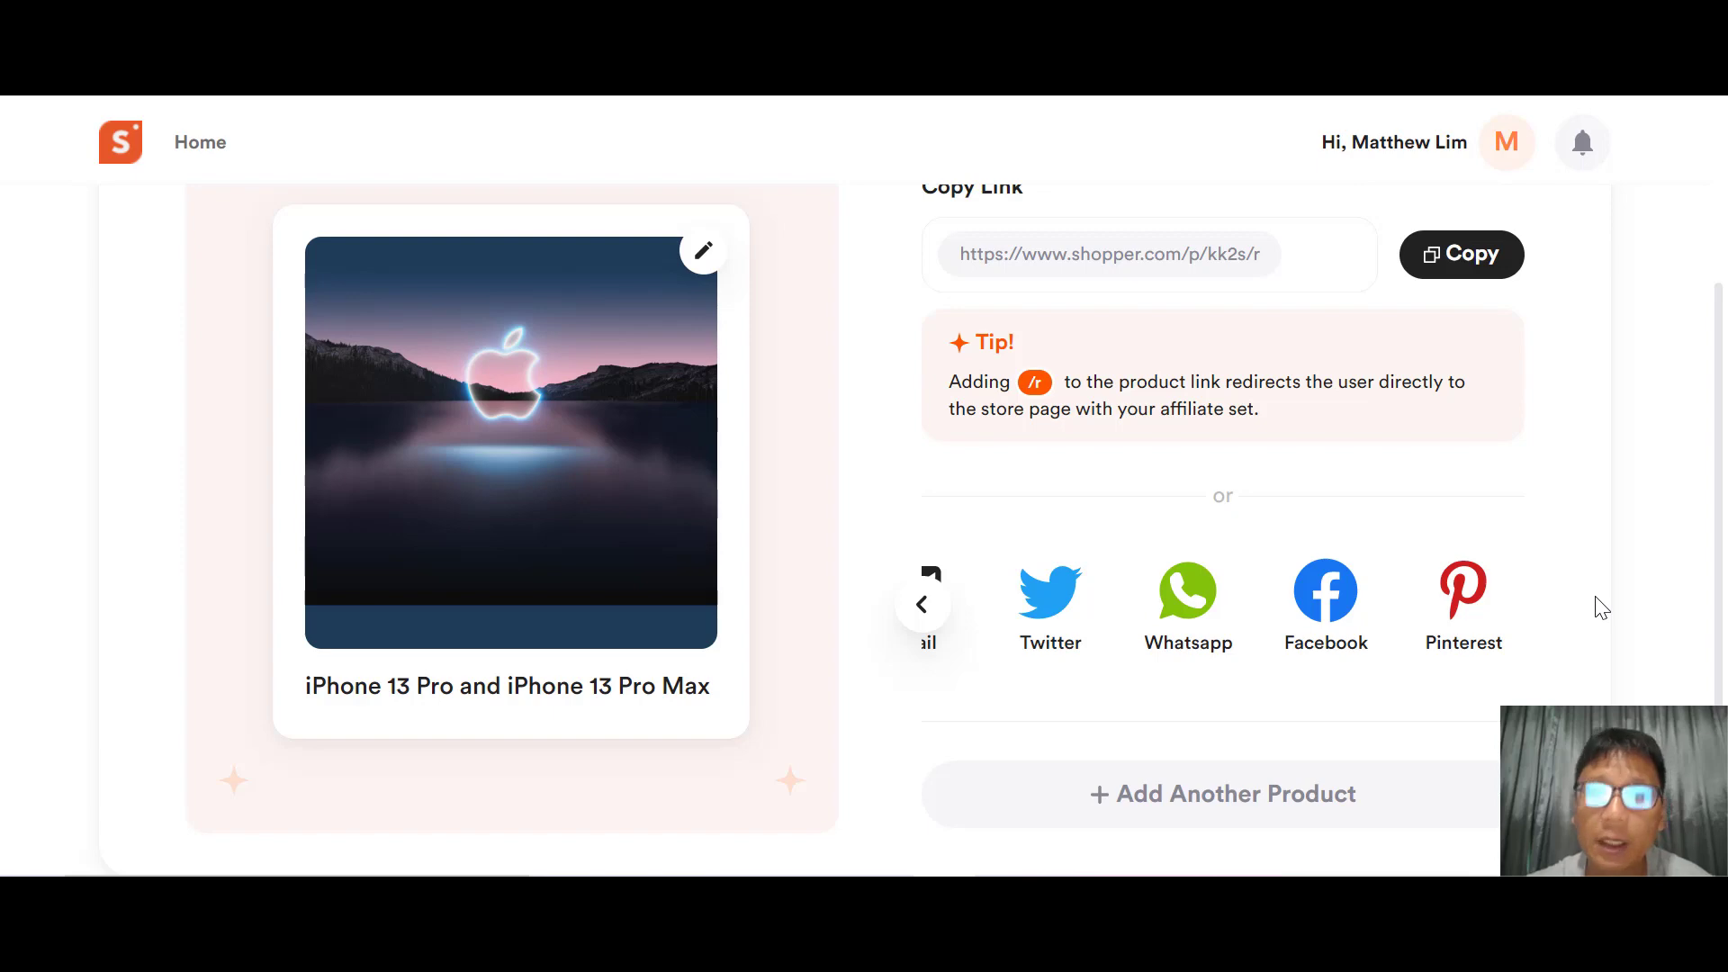
# Step: Paste the Walmart iPhone 11 page link into a new product form and fetch its details
pyautogui.click(1188, 813)
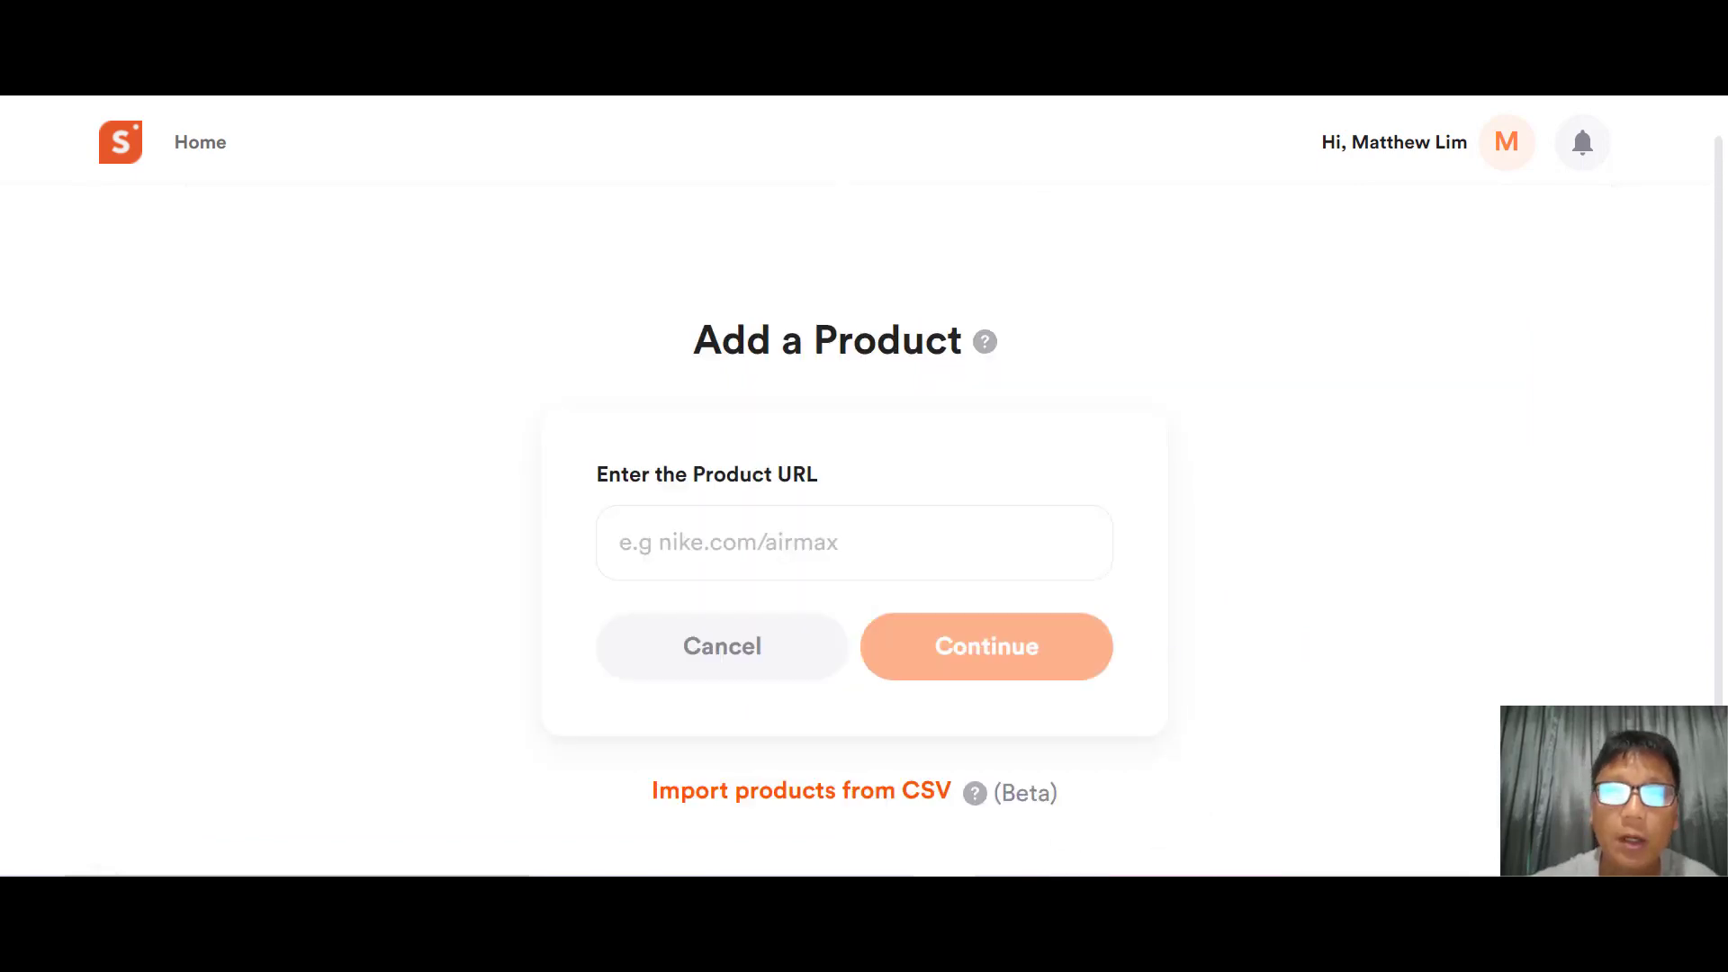
pyautogui.hotkey('ctrl', 'Tab')
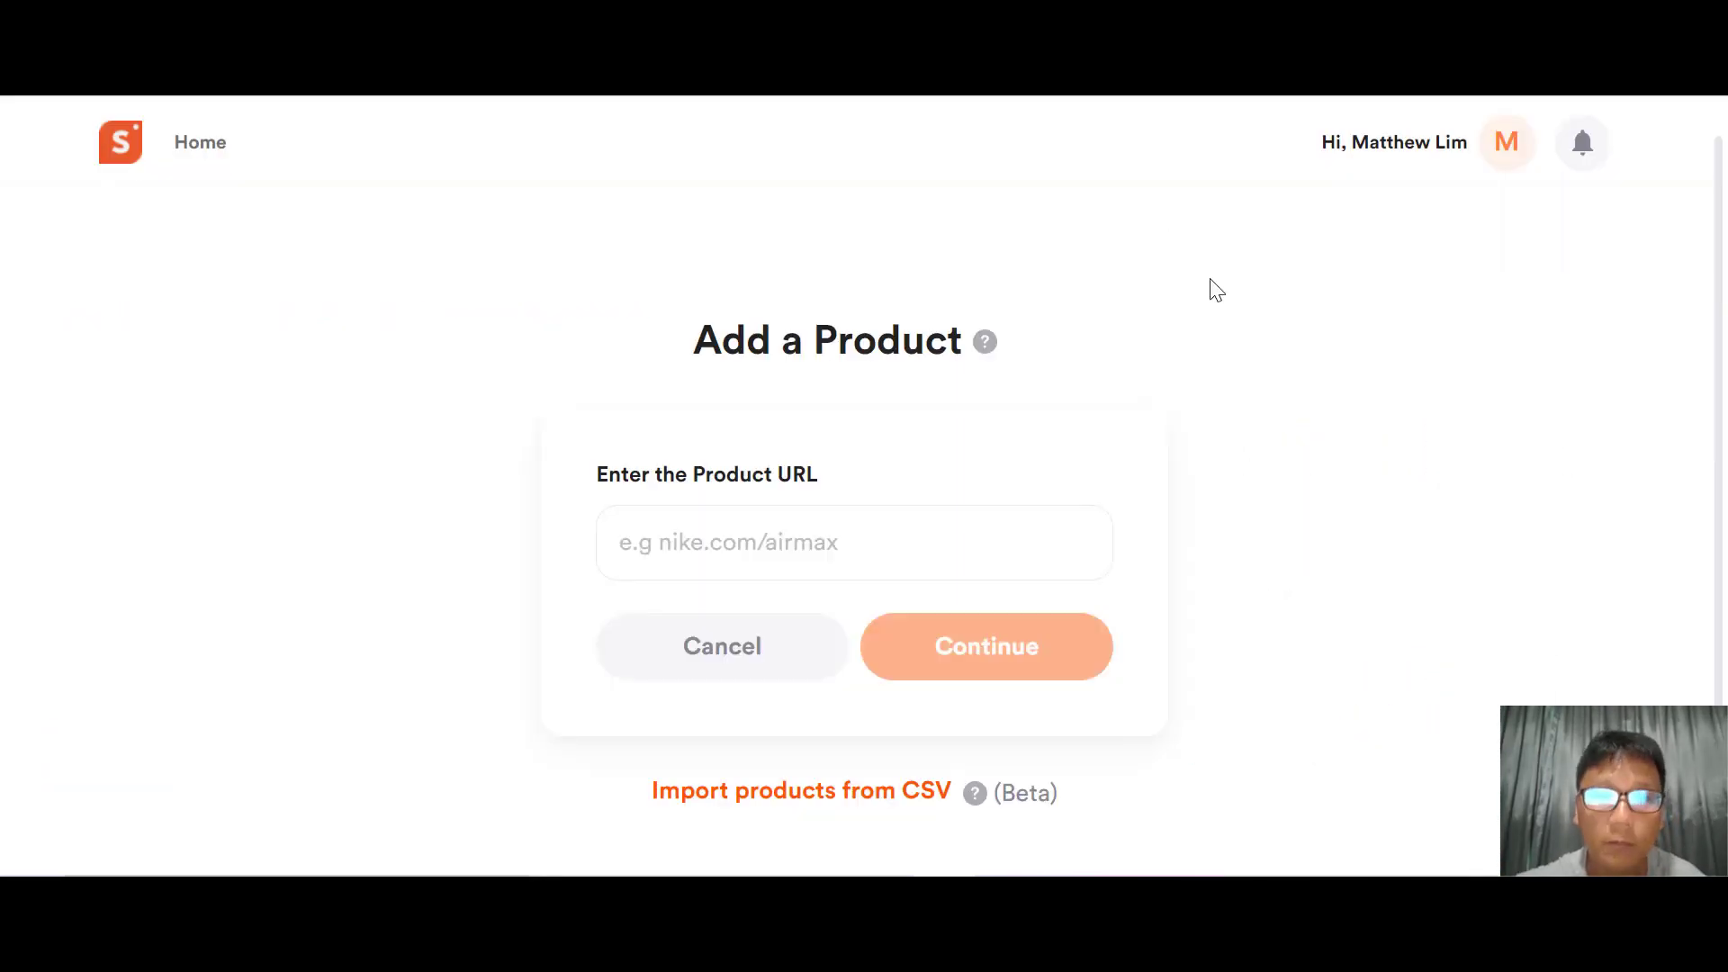
pyautogui.click(951, 523)
pyautogui.hotkey('ctrl', 'v')
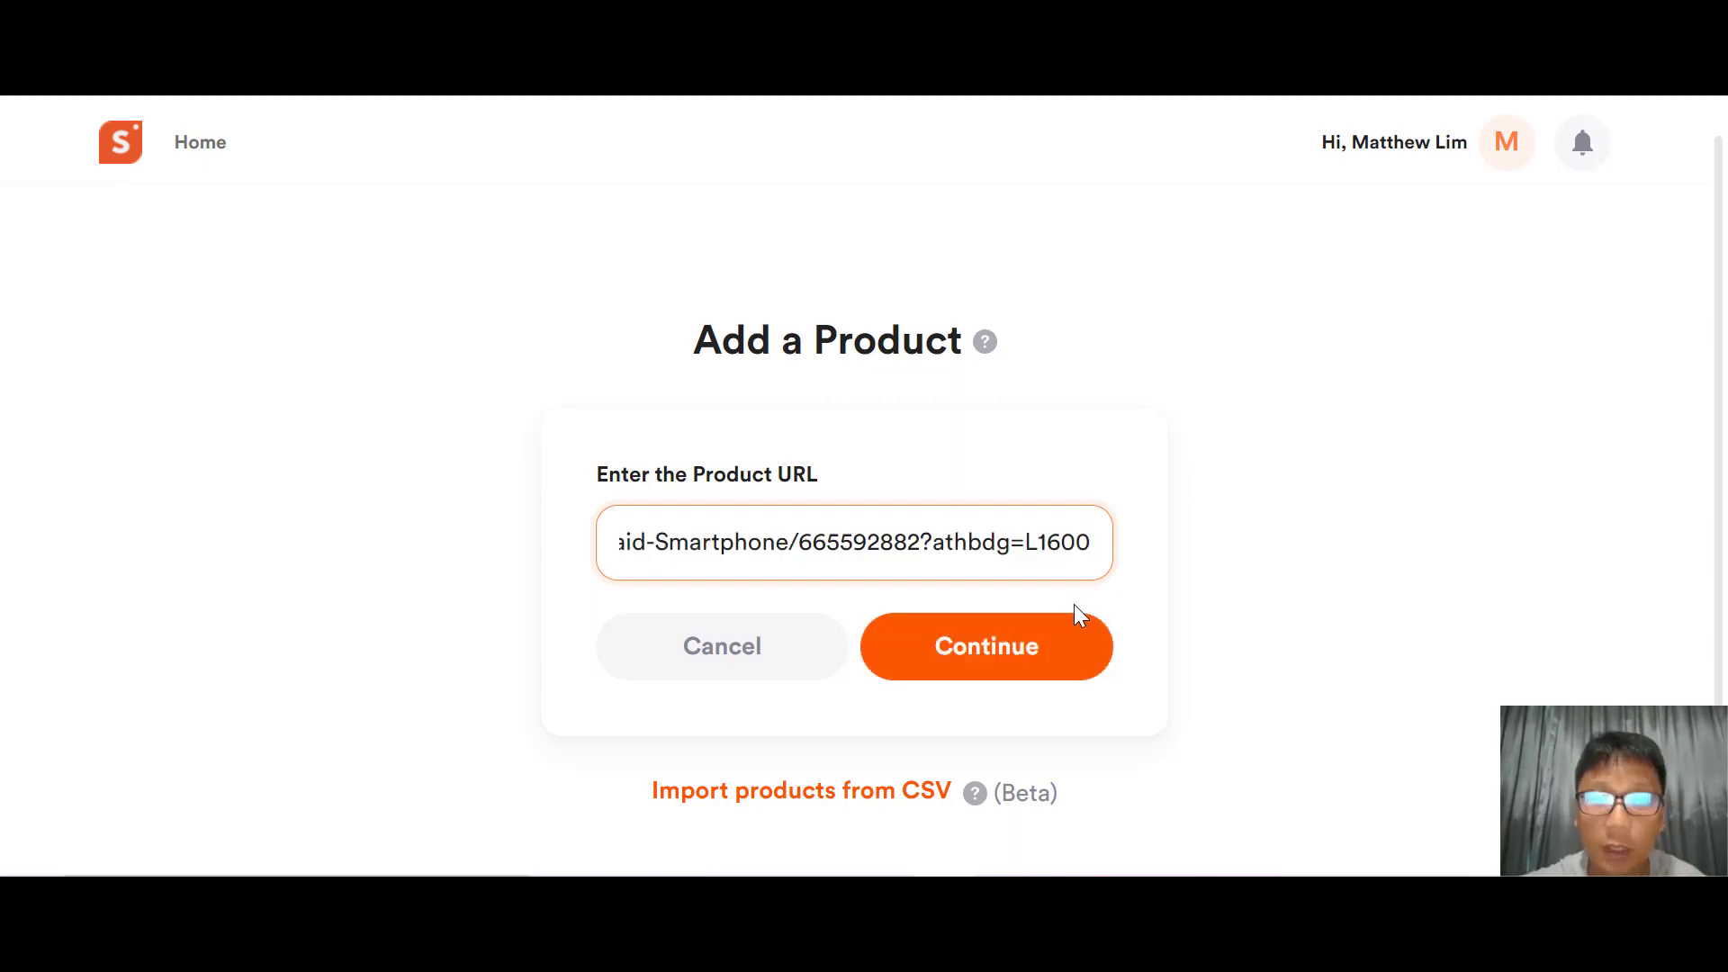
pyautogui.click(1029, 648)
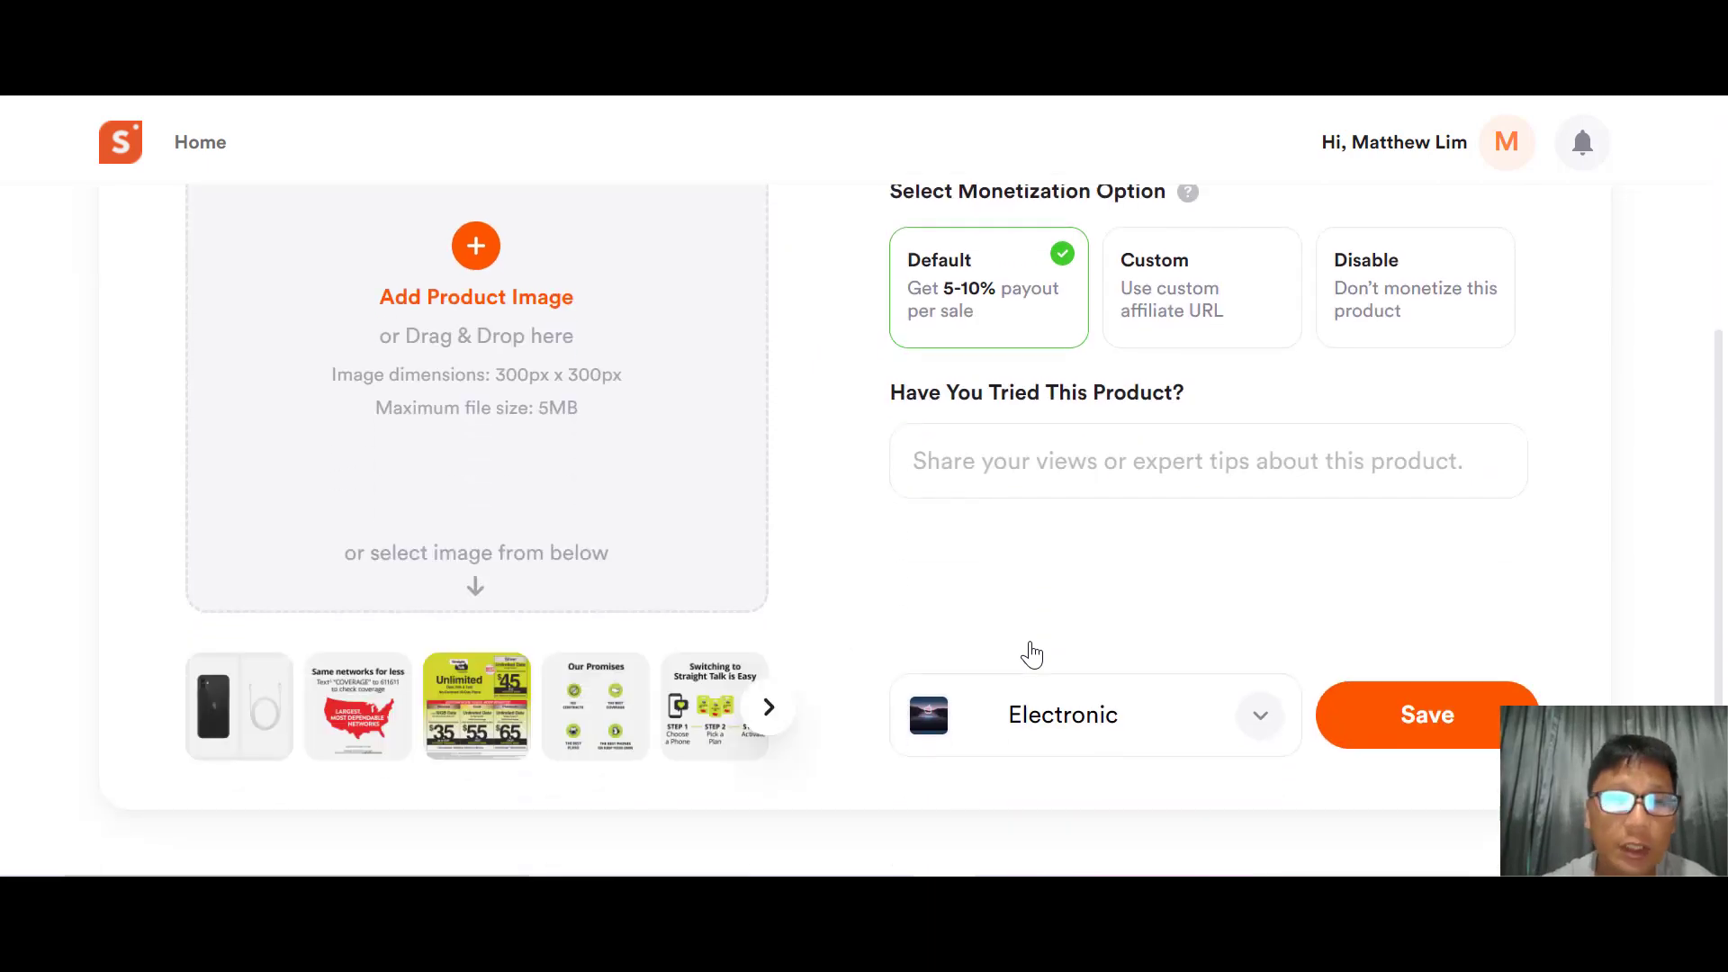
# Step: Give the iPhone 11 the phone-and-cable image, name it 'Apple Phone', and save it to Electronic
pyautogui.click(234, 731)
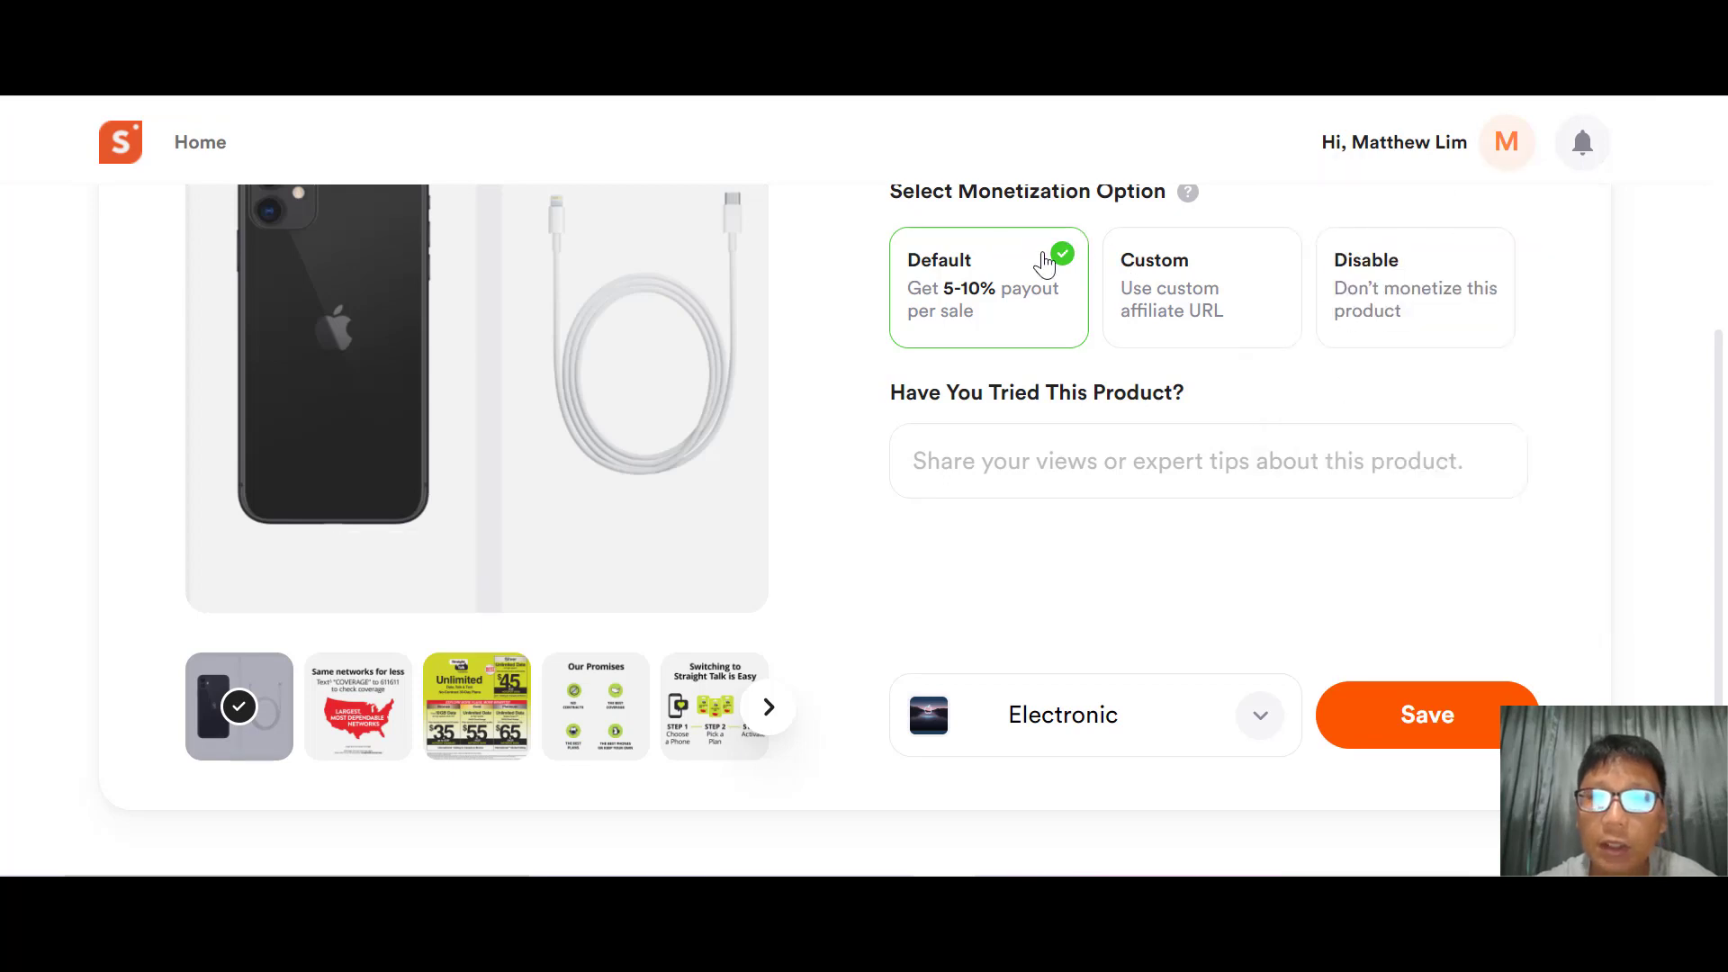
pyautogui.scroll(3, 1044, 263)
pyautogui.click(999, 342)
pyautogui.write('Apple Phone')
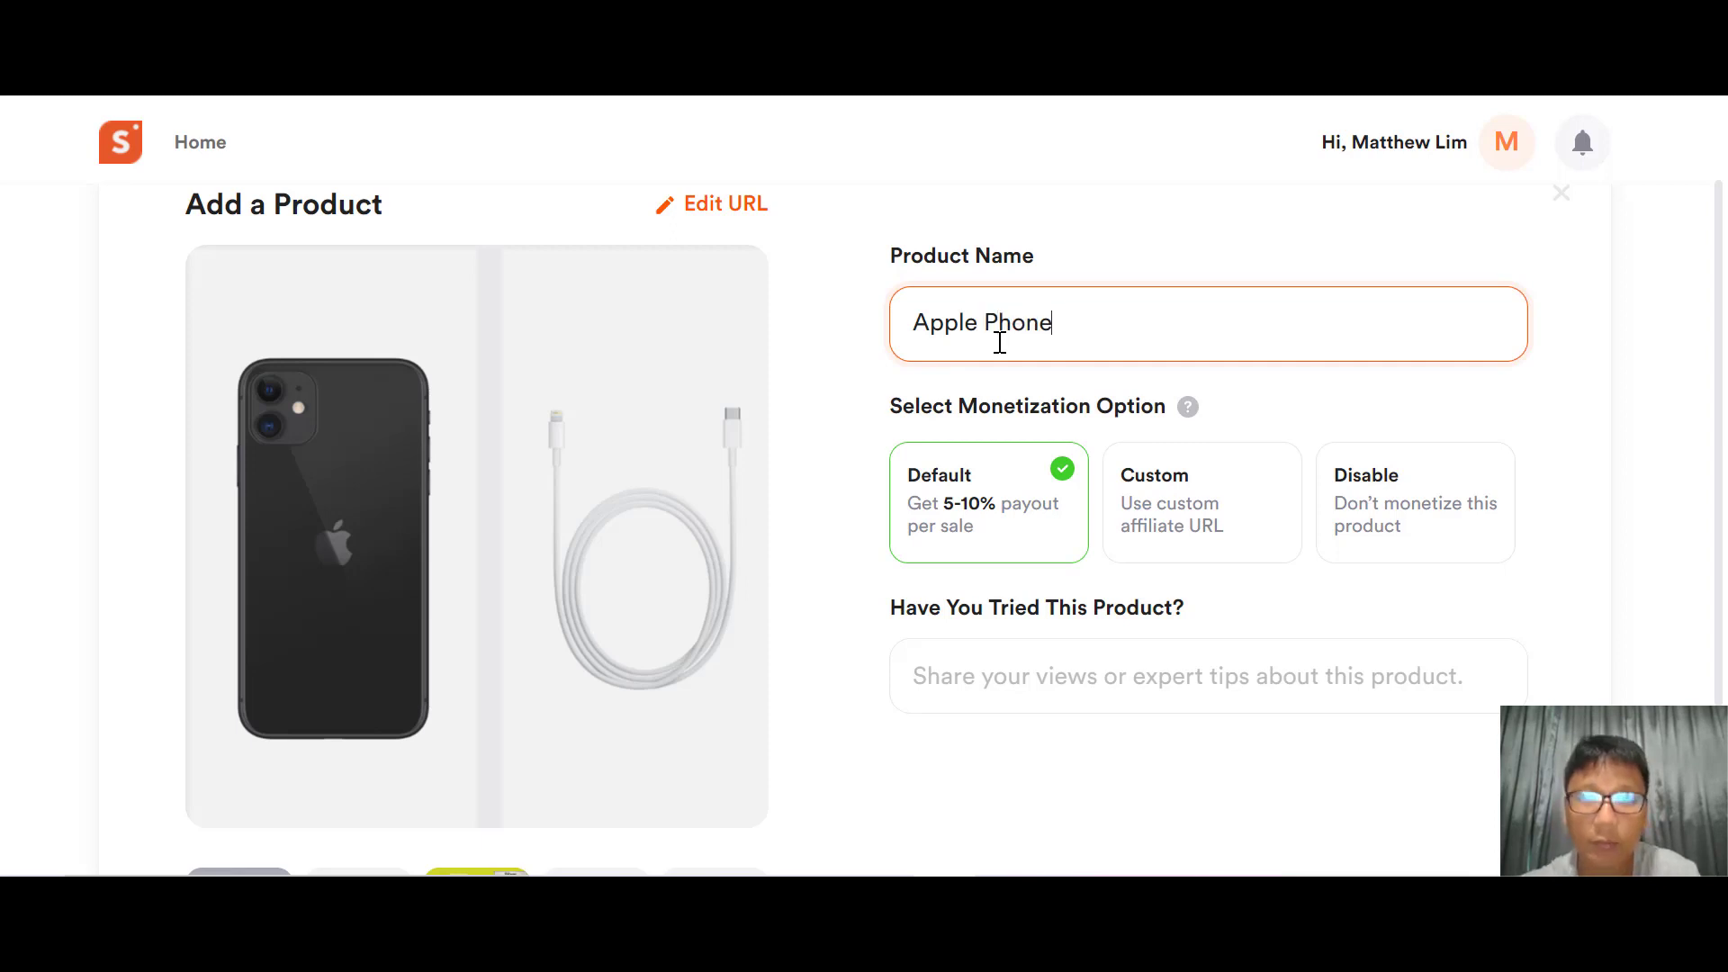
pyautogui.scroll(-2, 991, 341)
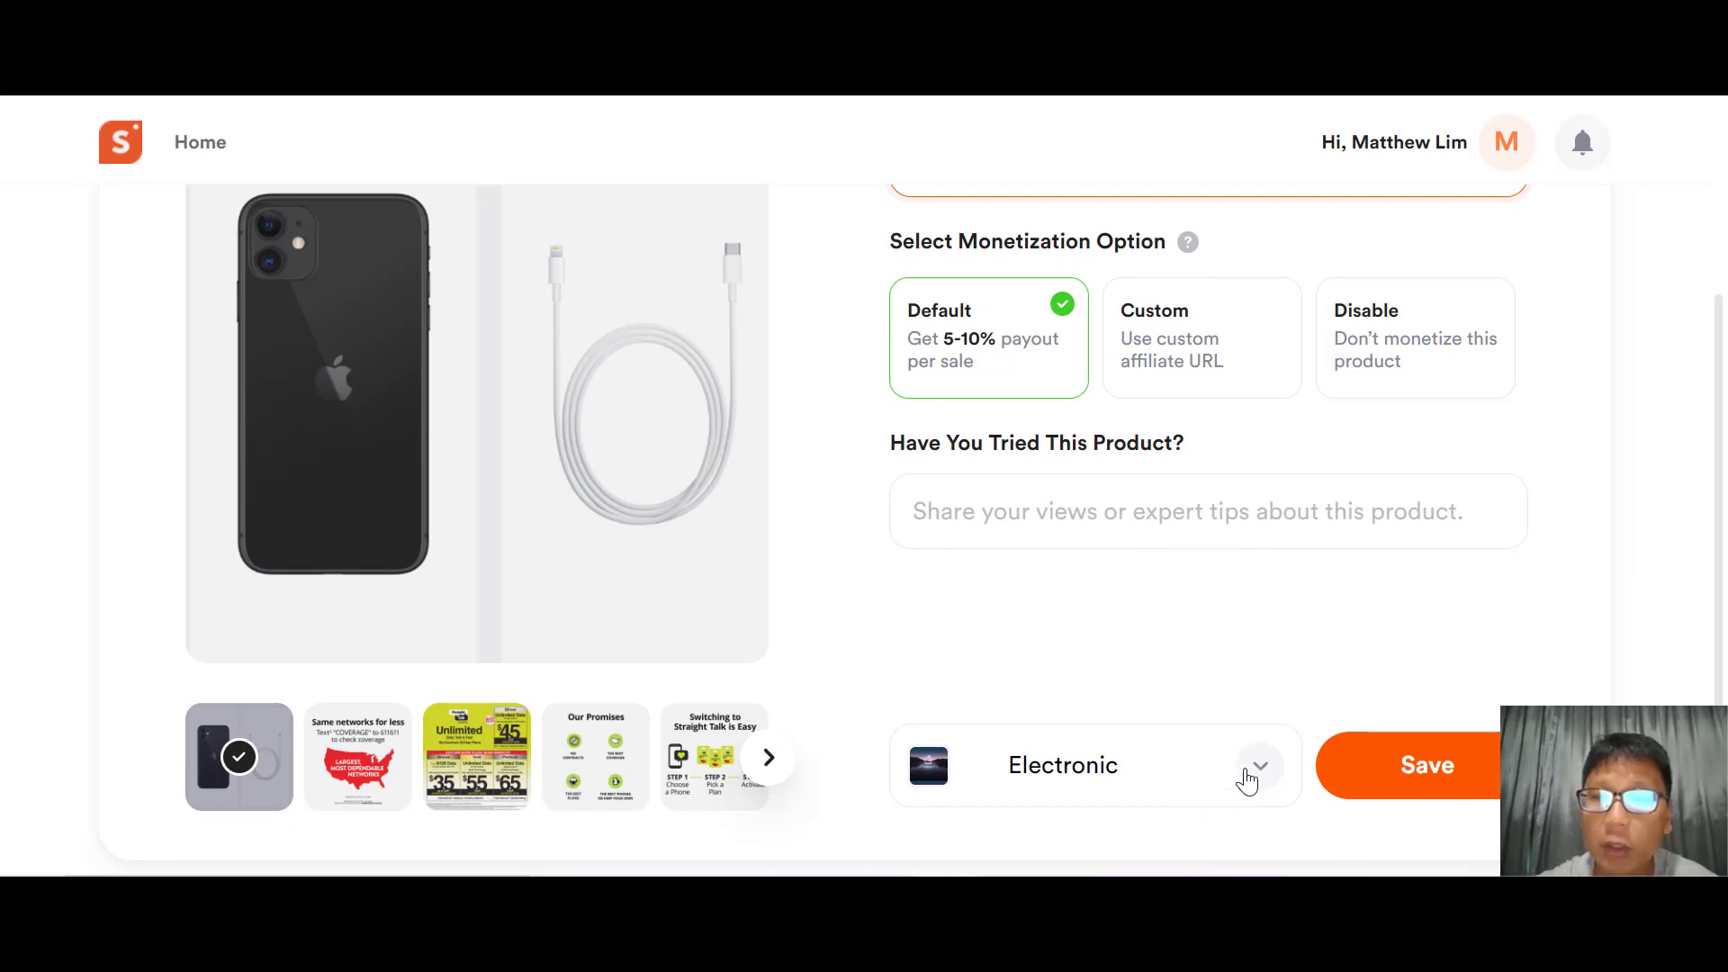
pyautogui.click(1438, 784)
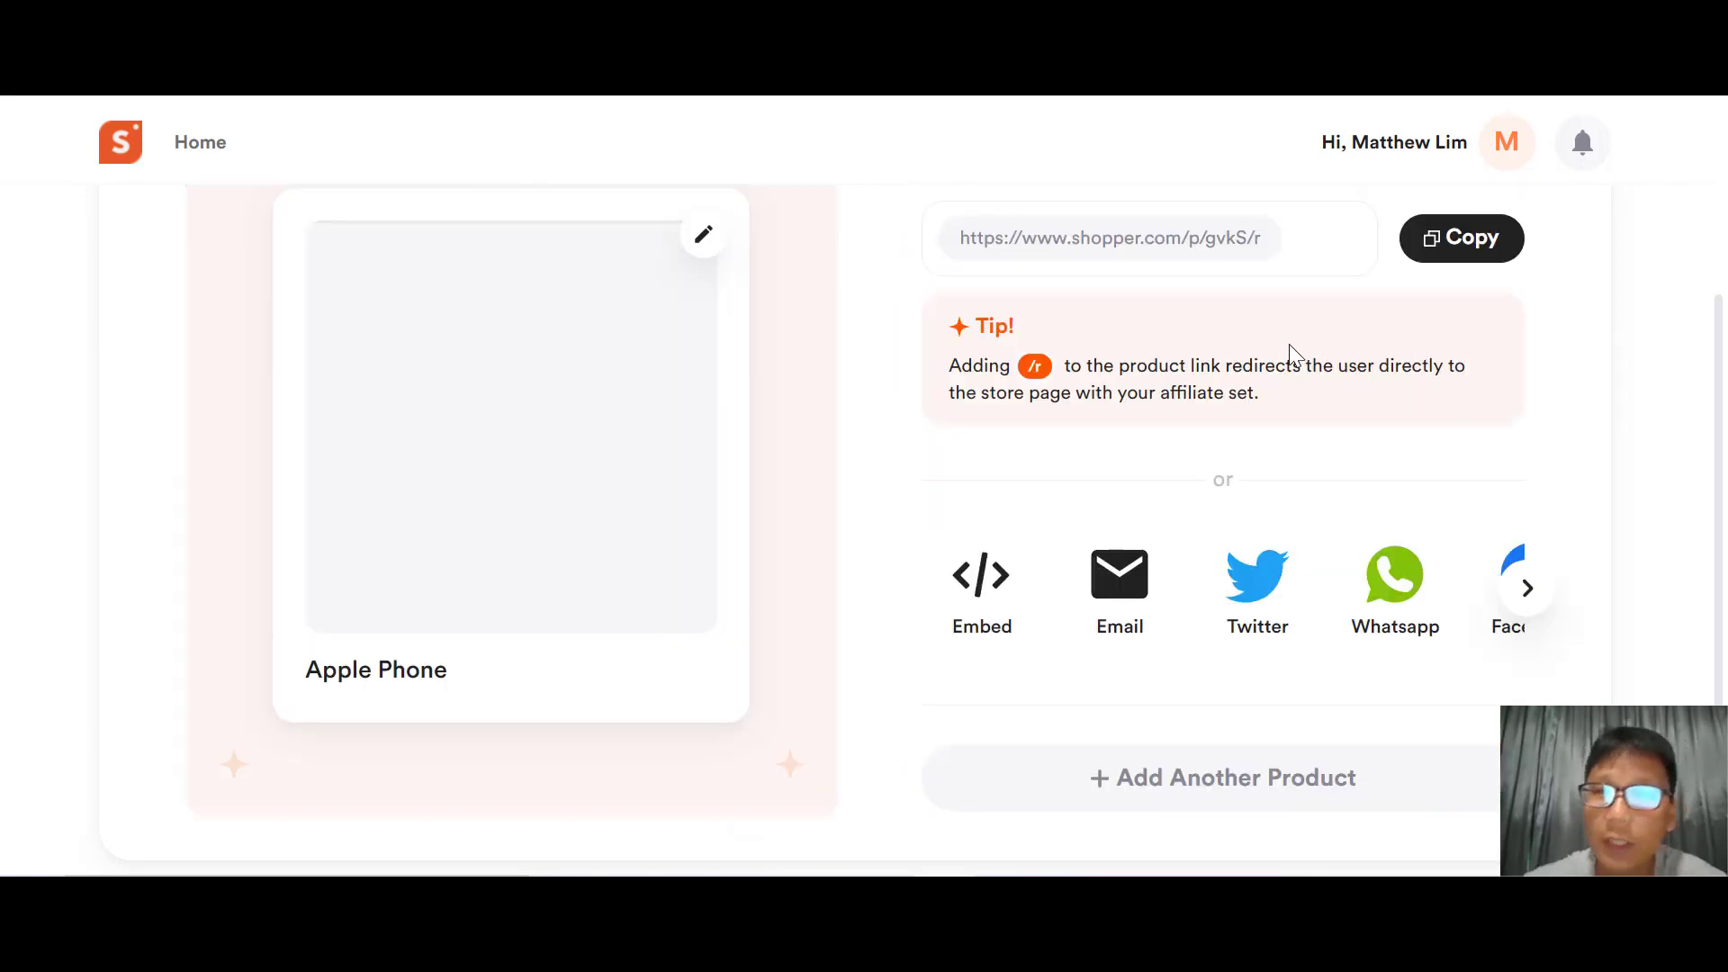
# Step: Scroll the share icons right to show Facebook and Pinterest for Apple Phone
pyautogui.click(1532, 603)
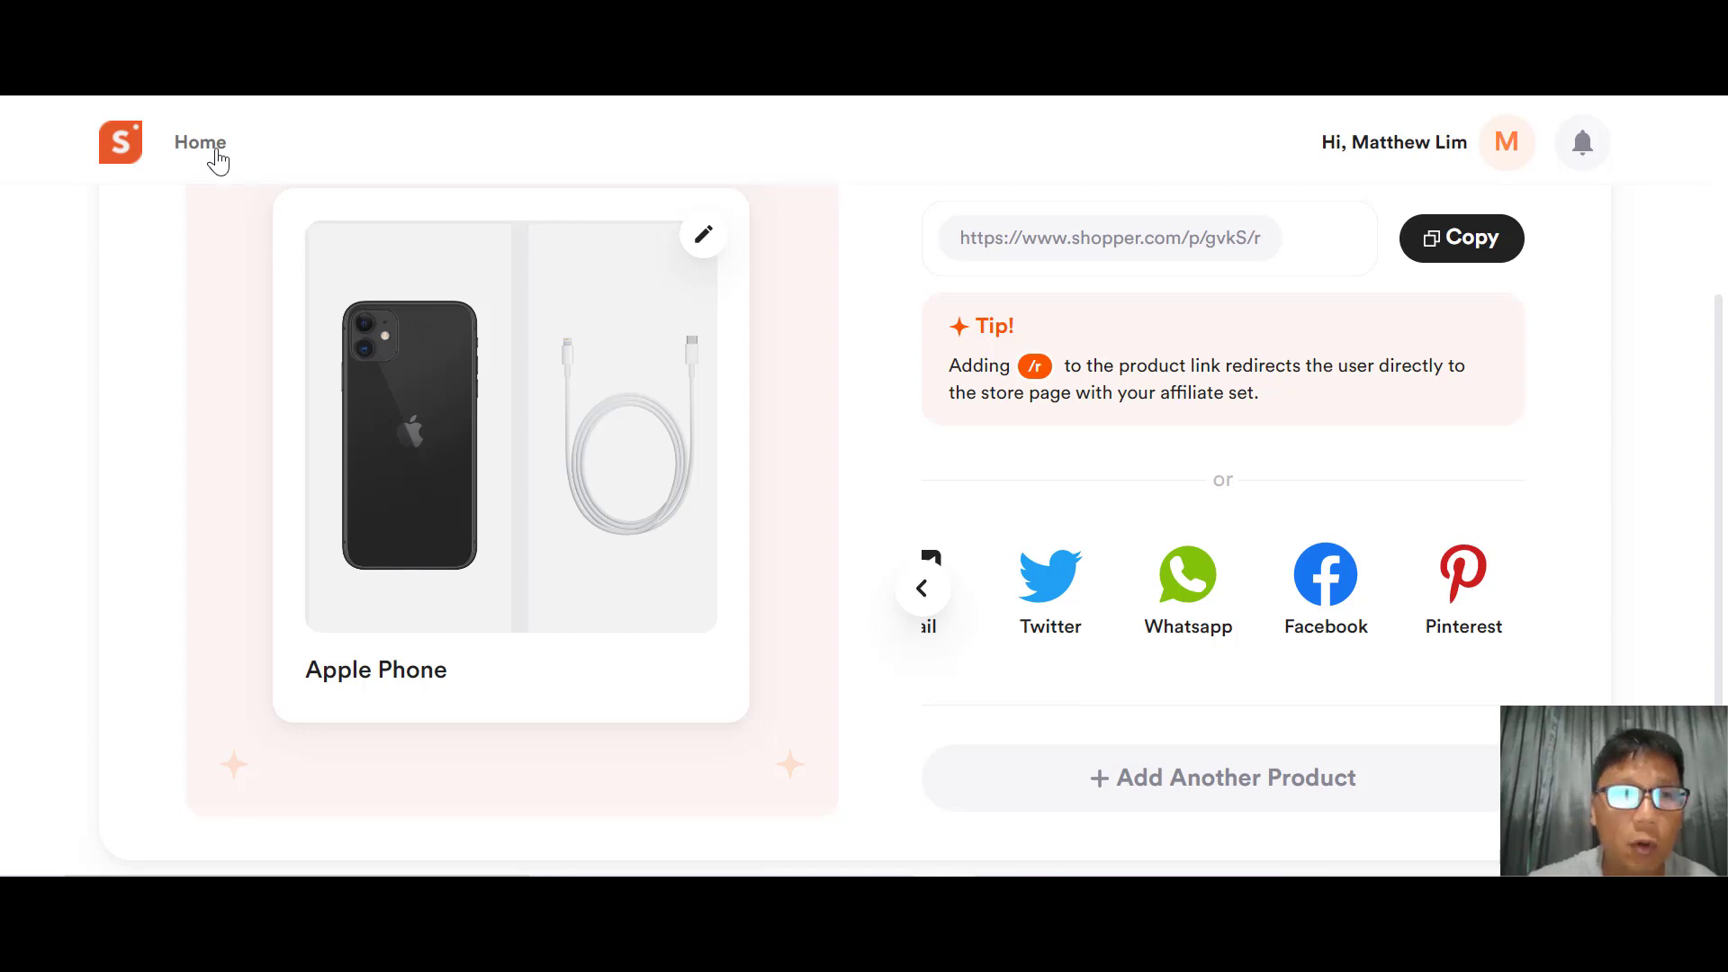
# Step: Return to the profile home and check the Electronic collection card, opening and dismissing its options
pyautogui.click(209, 151)
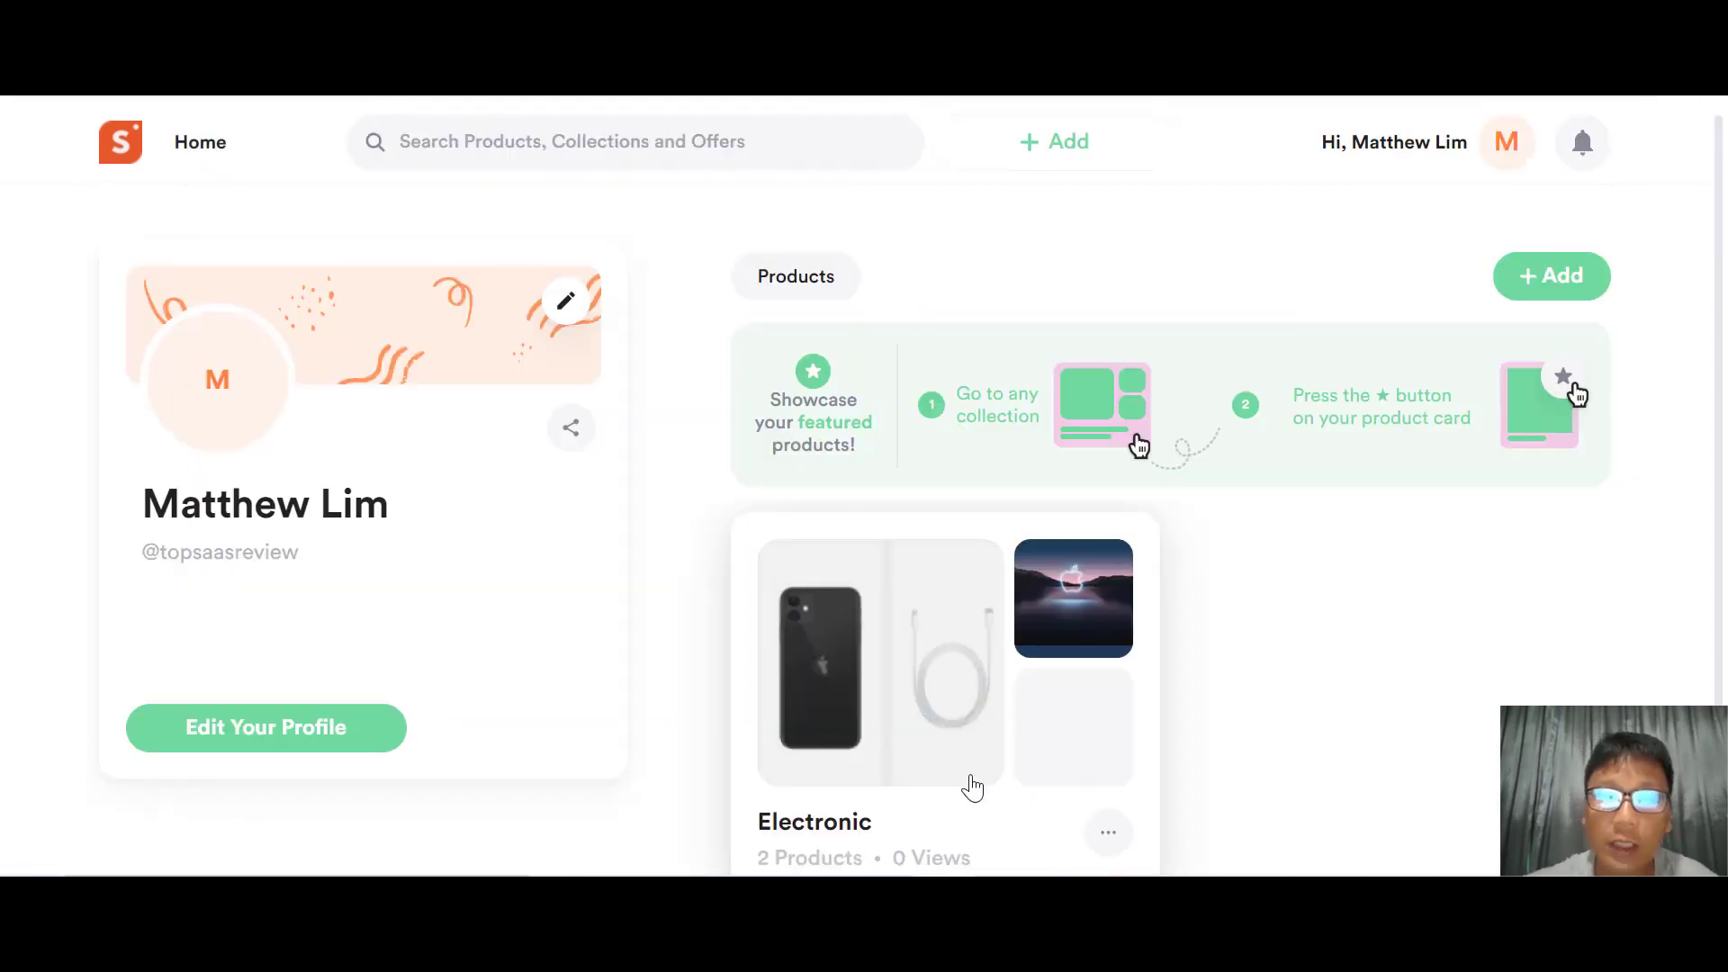
pyautogui.scroll(-1, 972, 788)
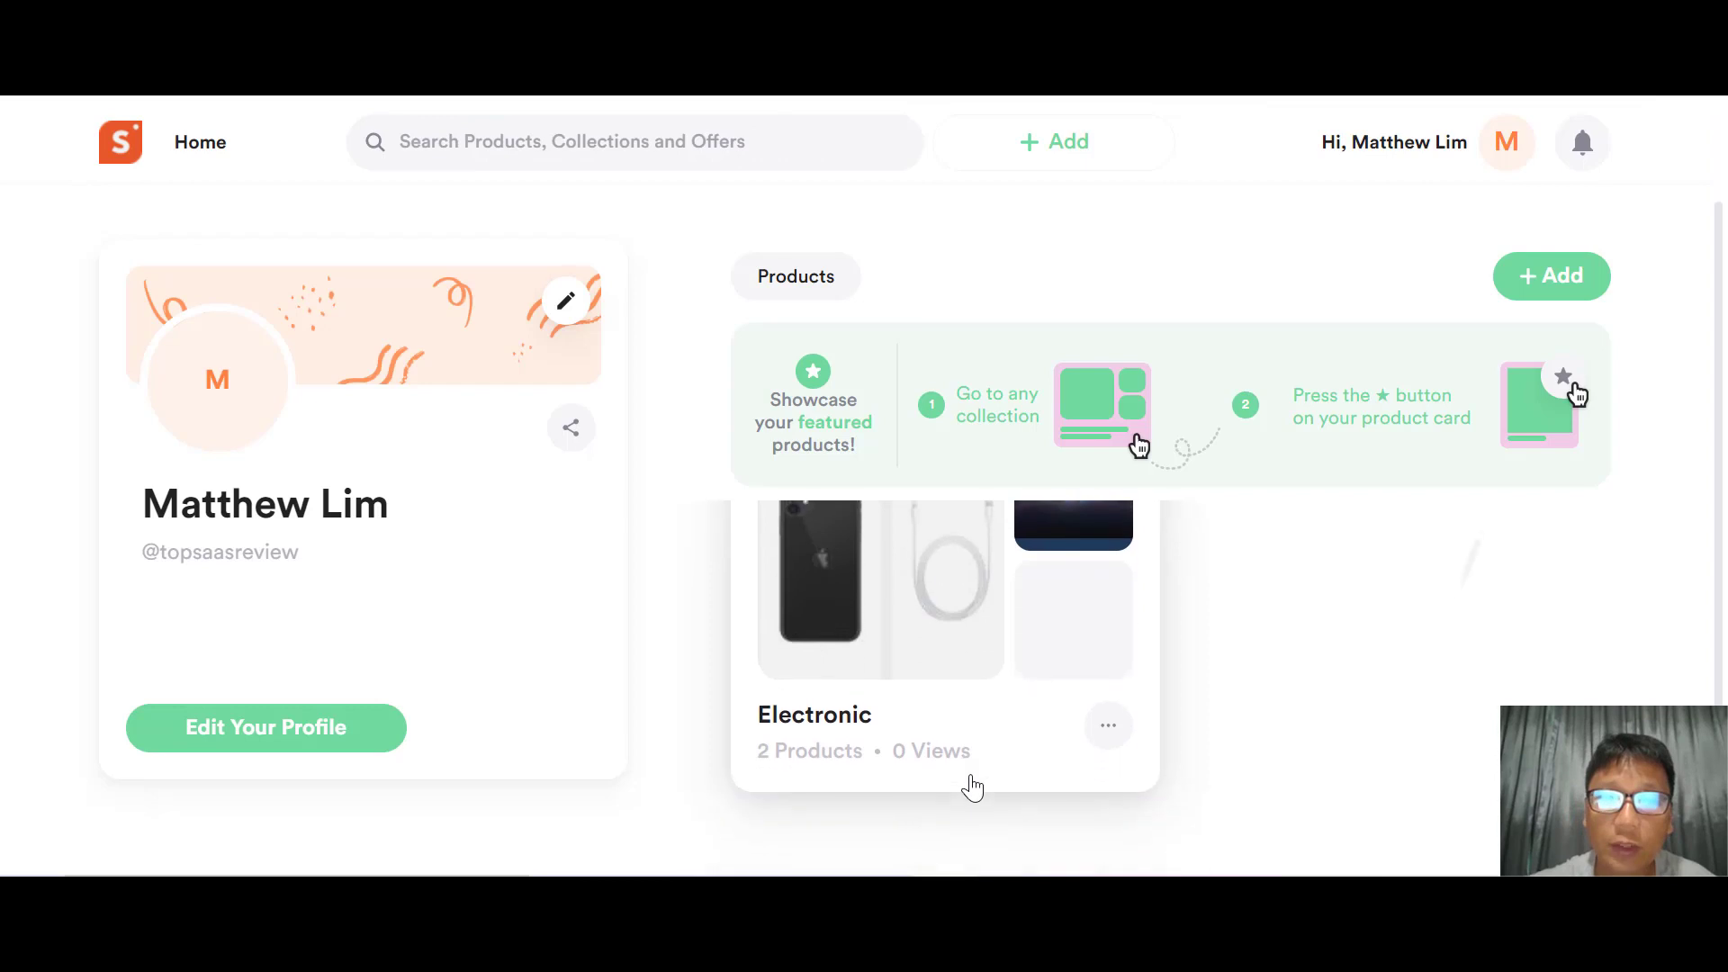
pyautogui.click(1109, 725)
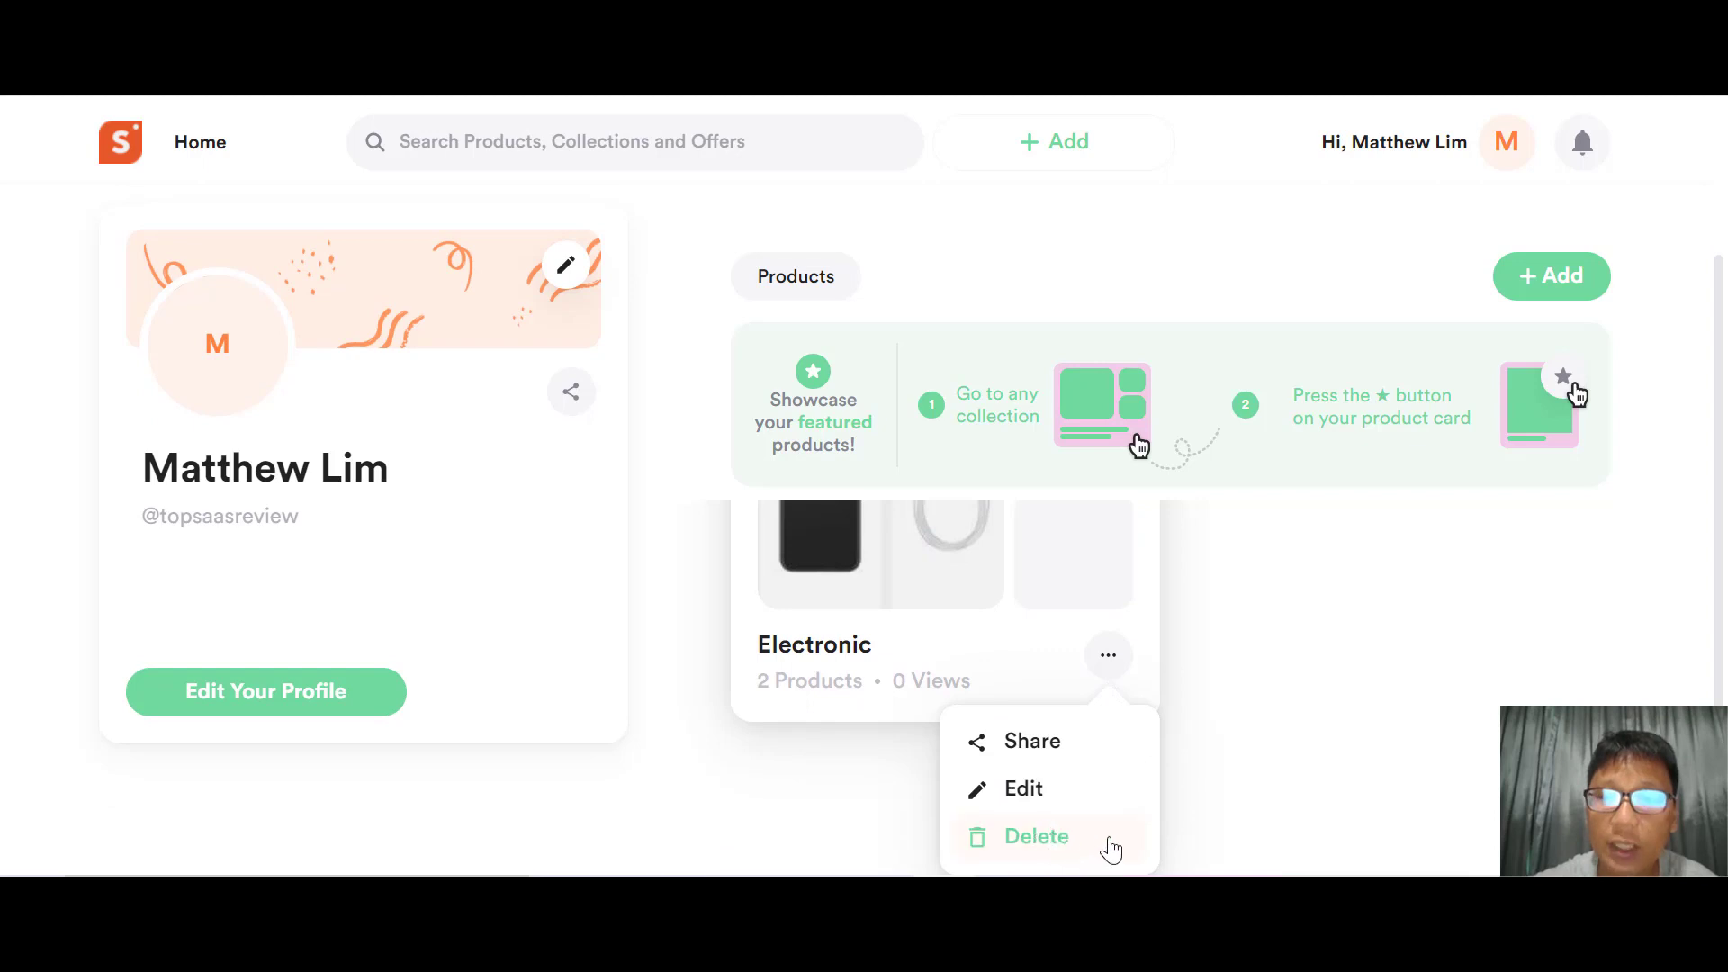
pyautogui.click(1393, 635)
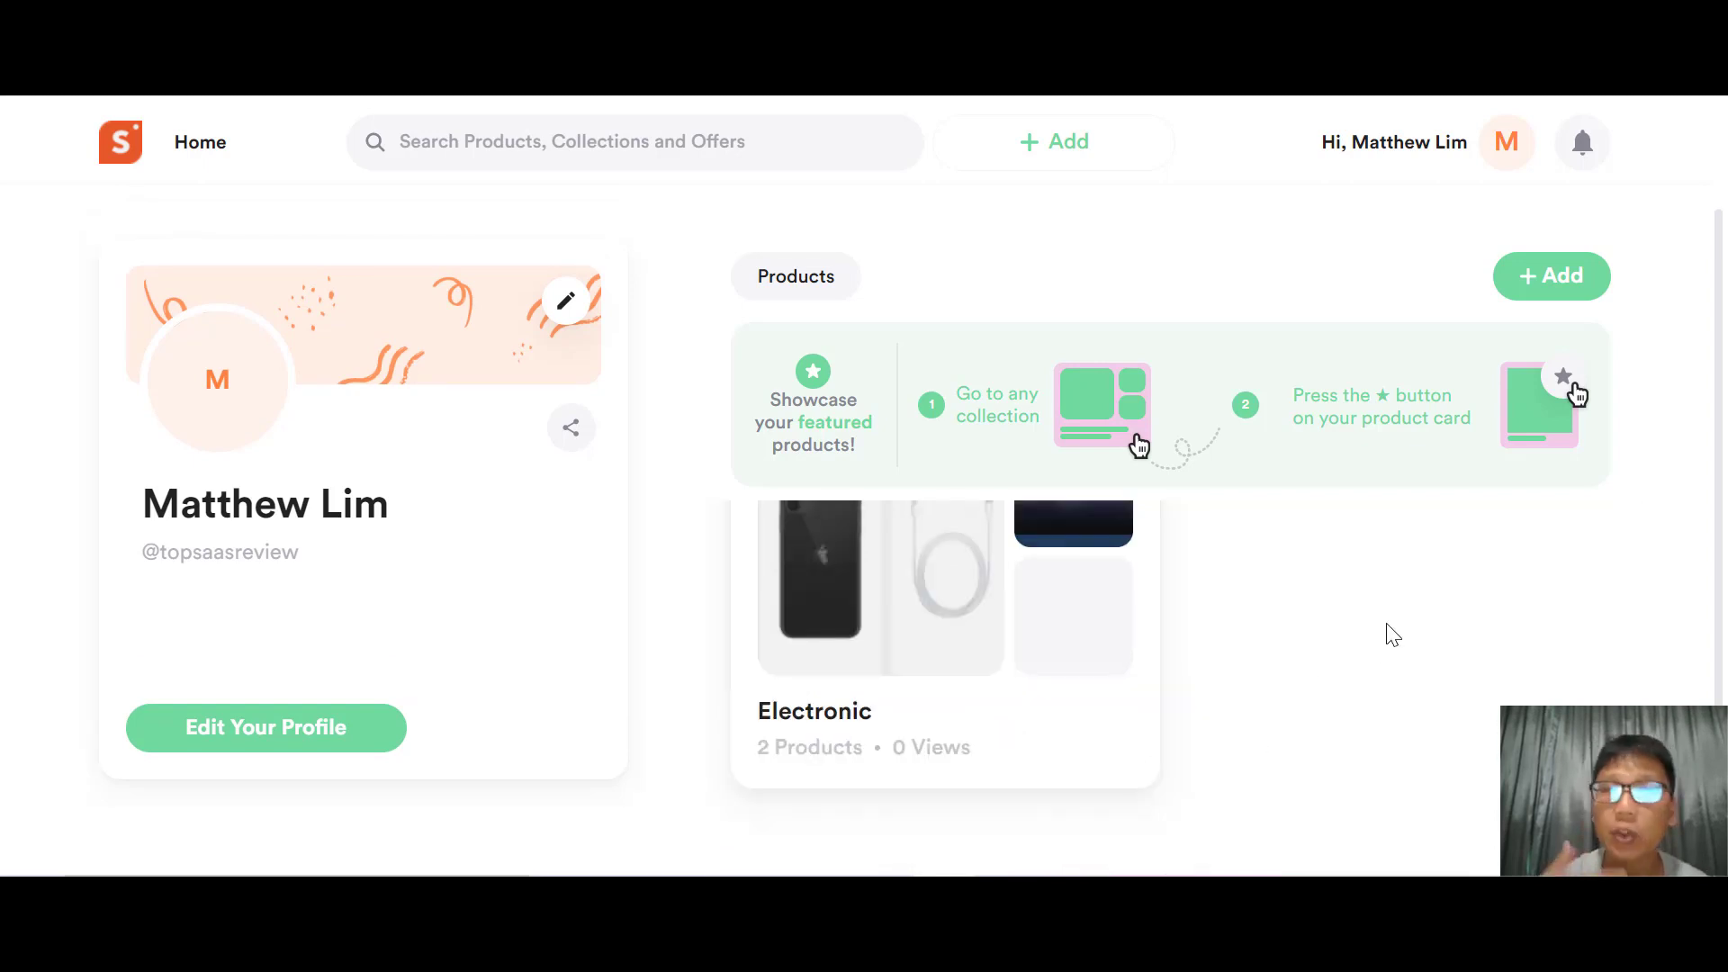
# Step: Start a new coupon with Nike as the store
pyautogui.click(1062, 162)
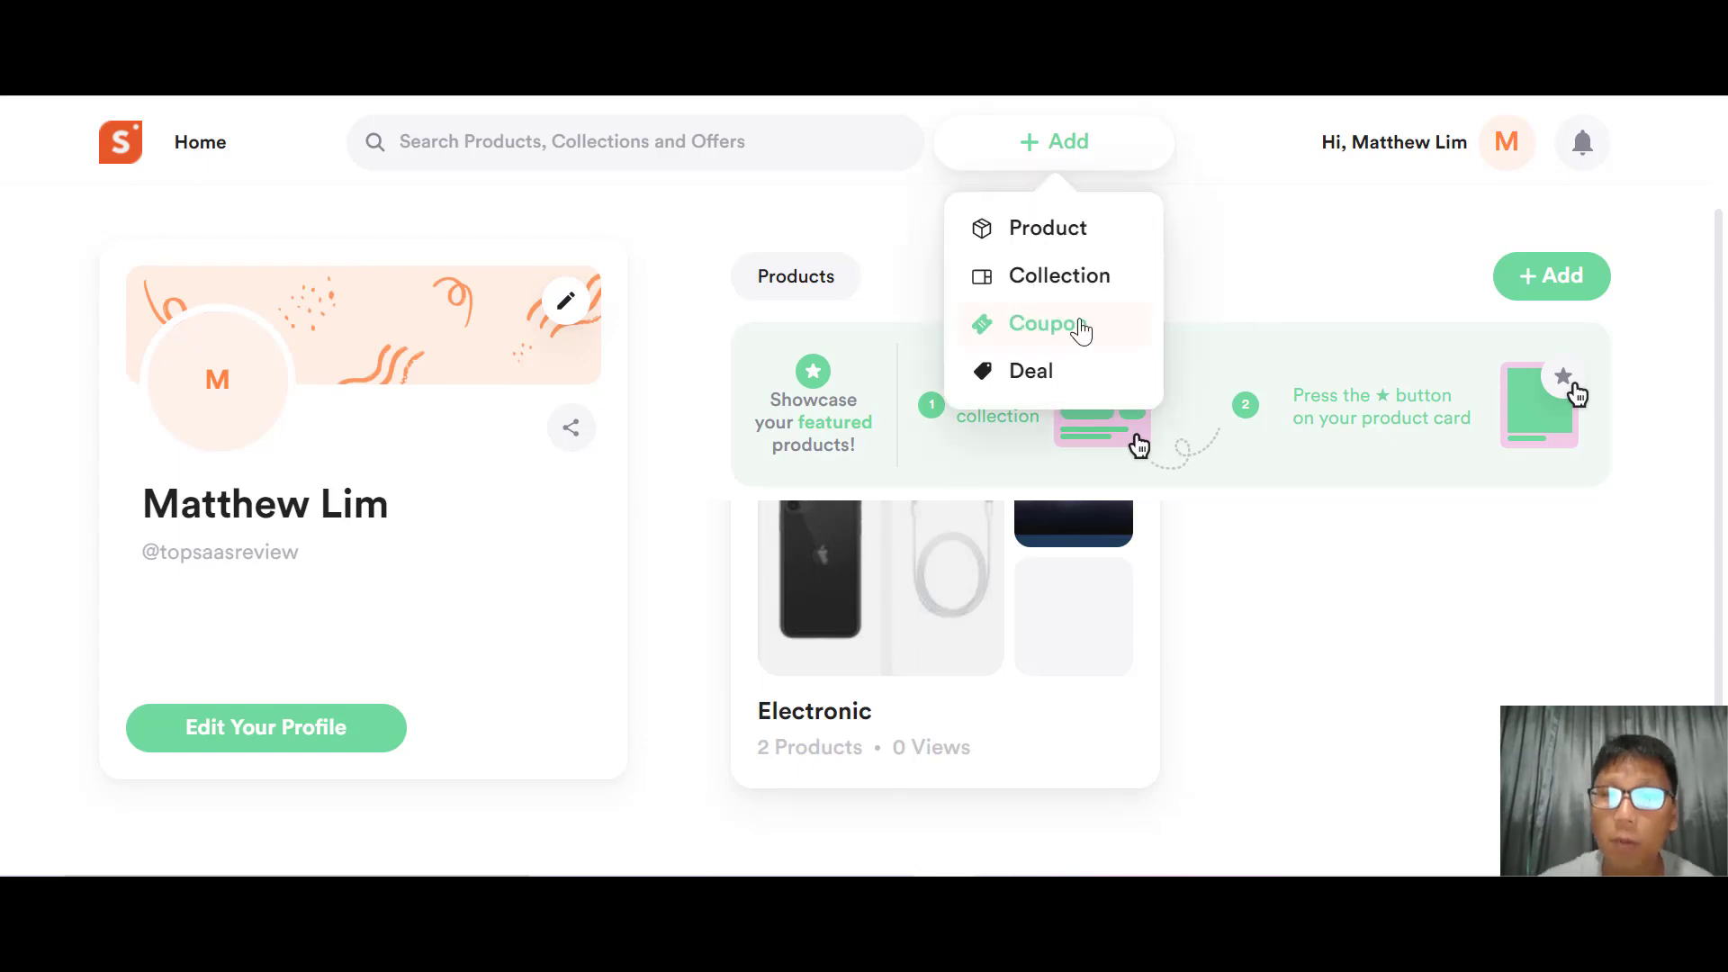
pyautogui.click(1081, 331)
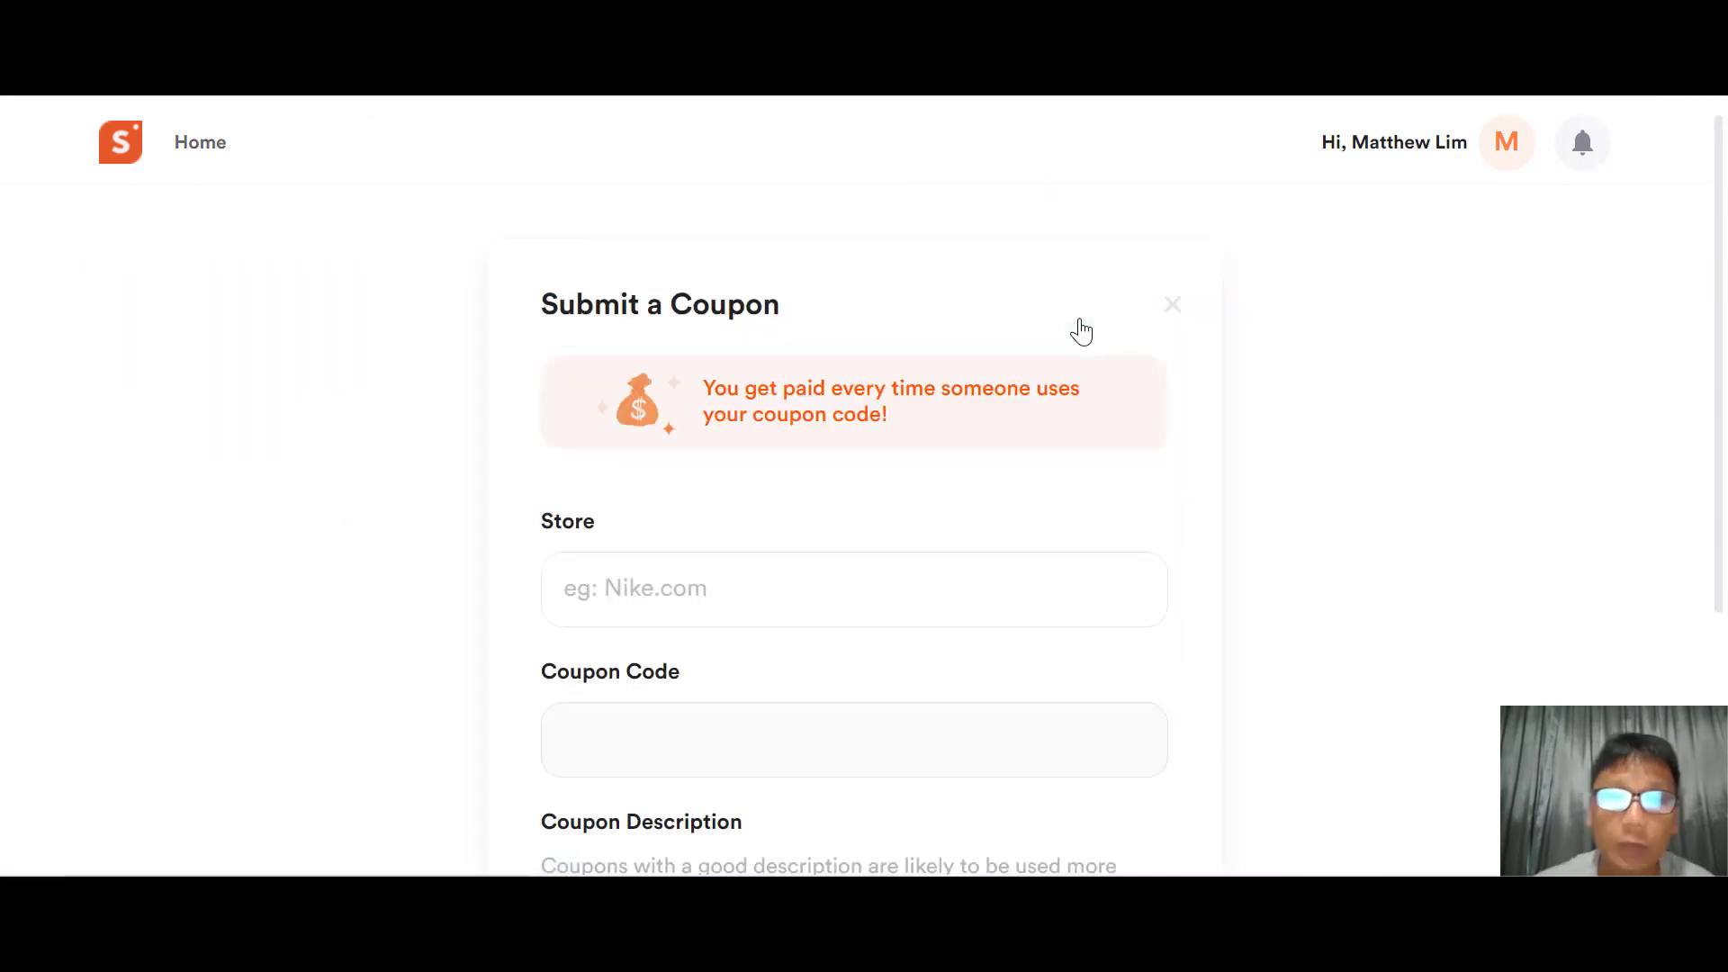
pyautogui.click(730, 606)
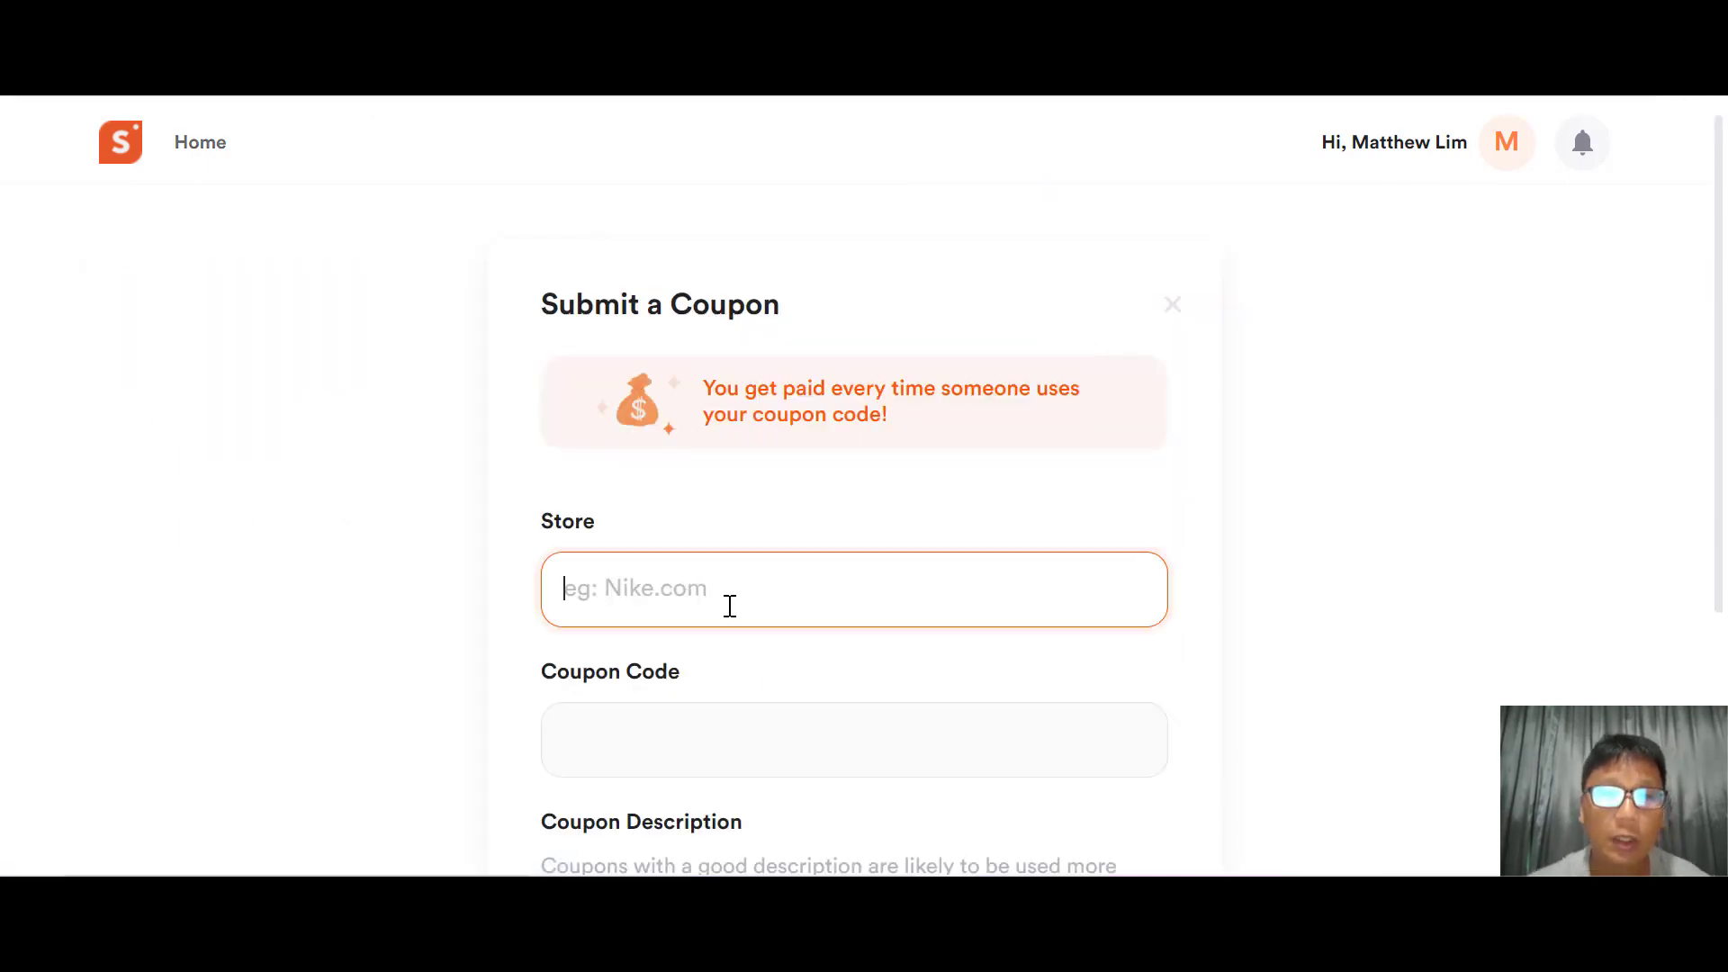
pyautogui.write('nike')
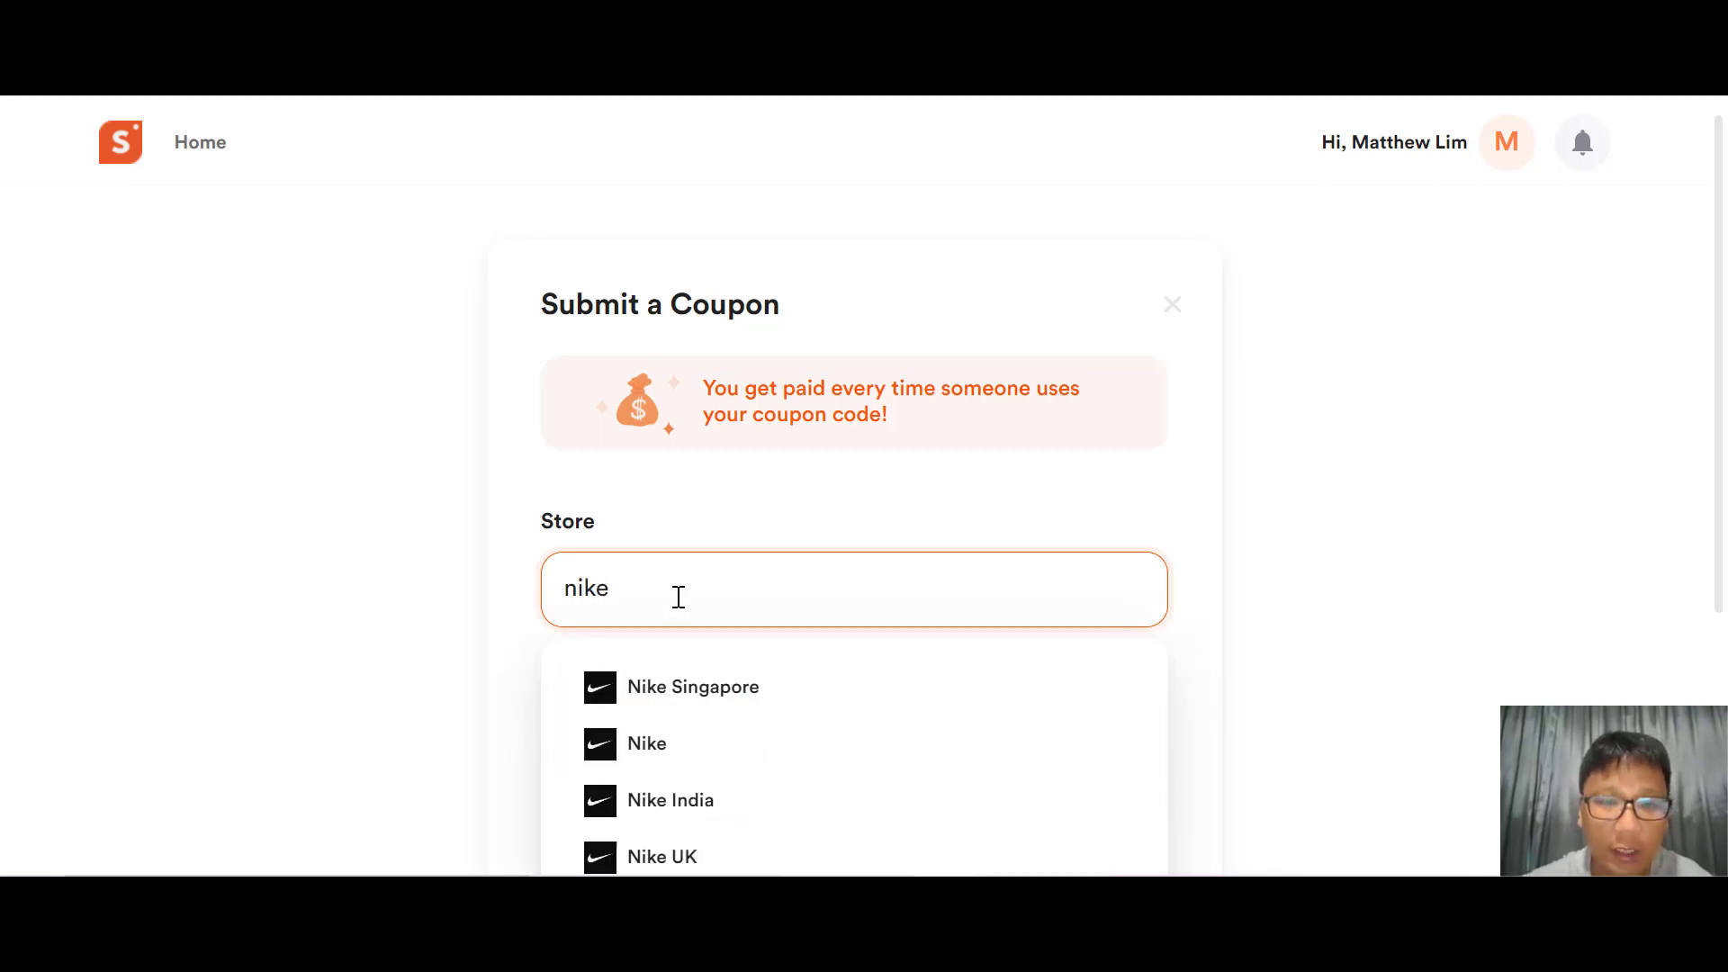
pyautogui.click(674, 747)
# Step: Enter coupon code 'nike code demo' and description 'nike demo coupon'
pyautogui.click(672, 745)
pyautogui.write('ni')
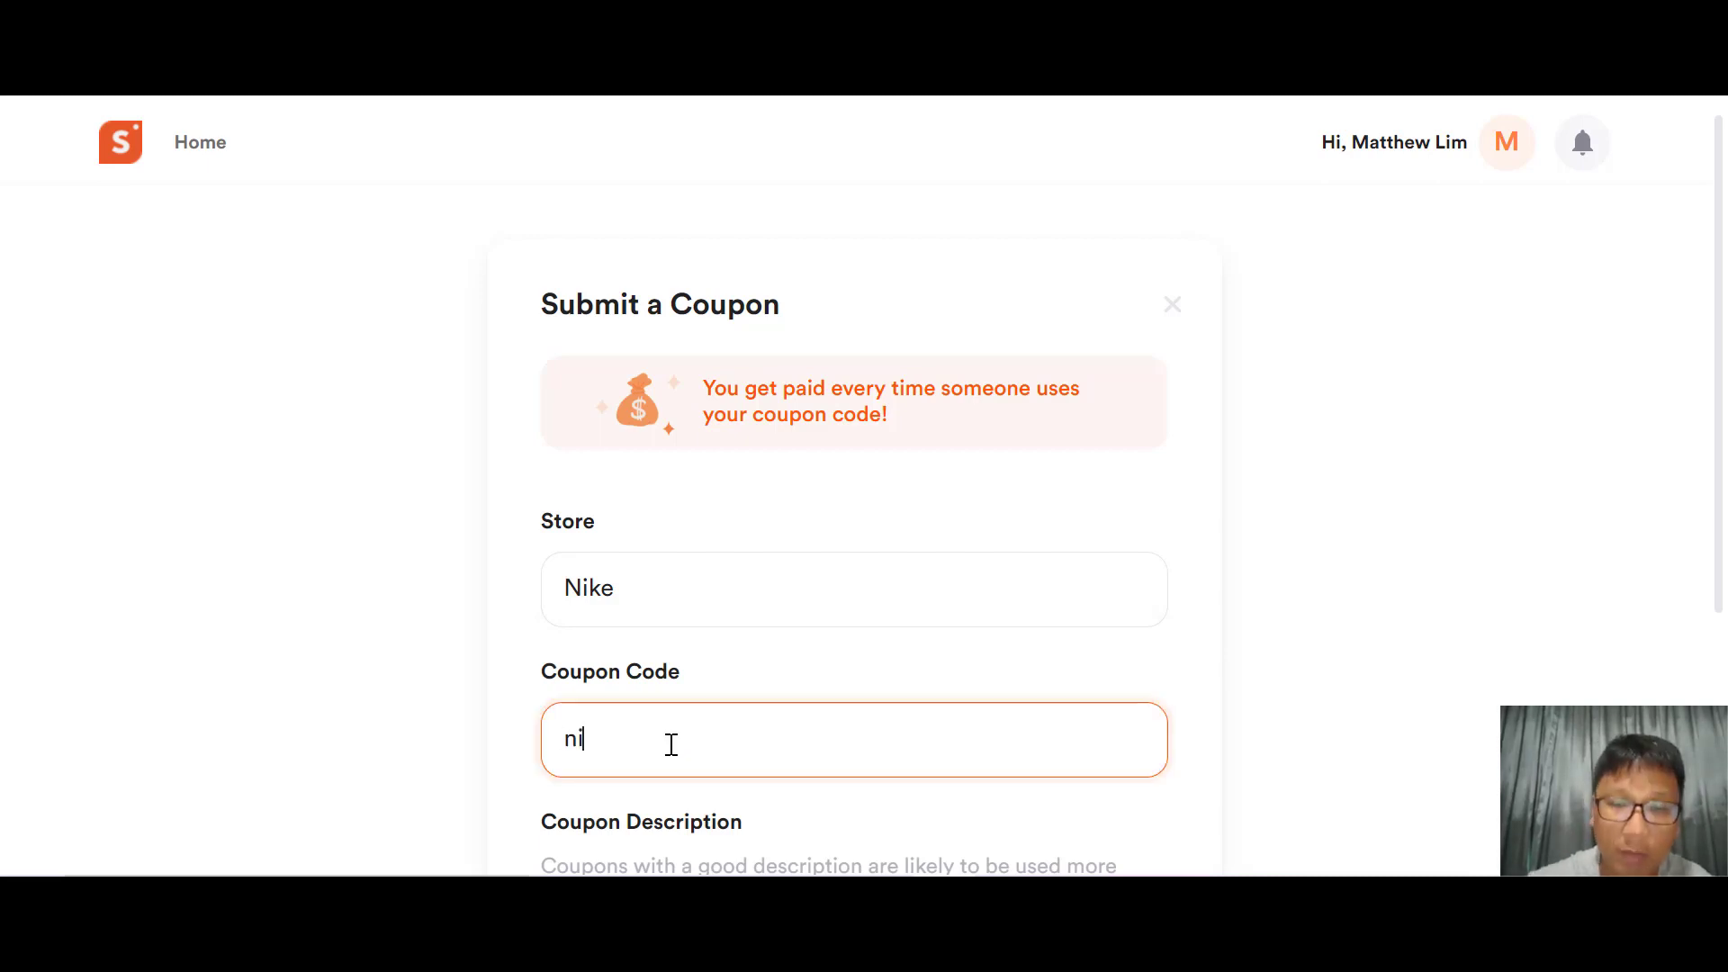
pyautogui.write('ke code de')
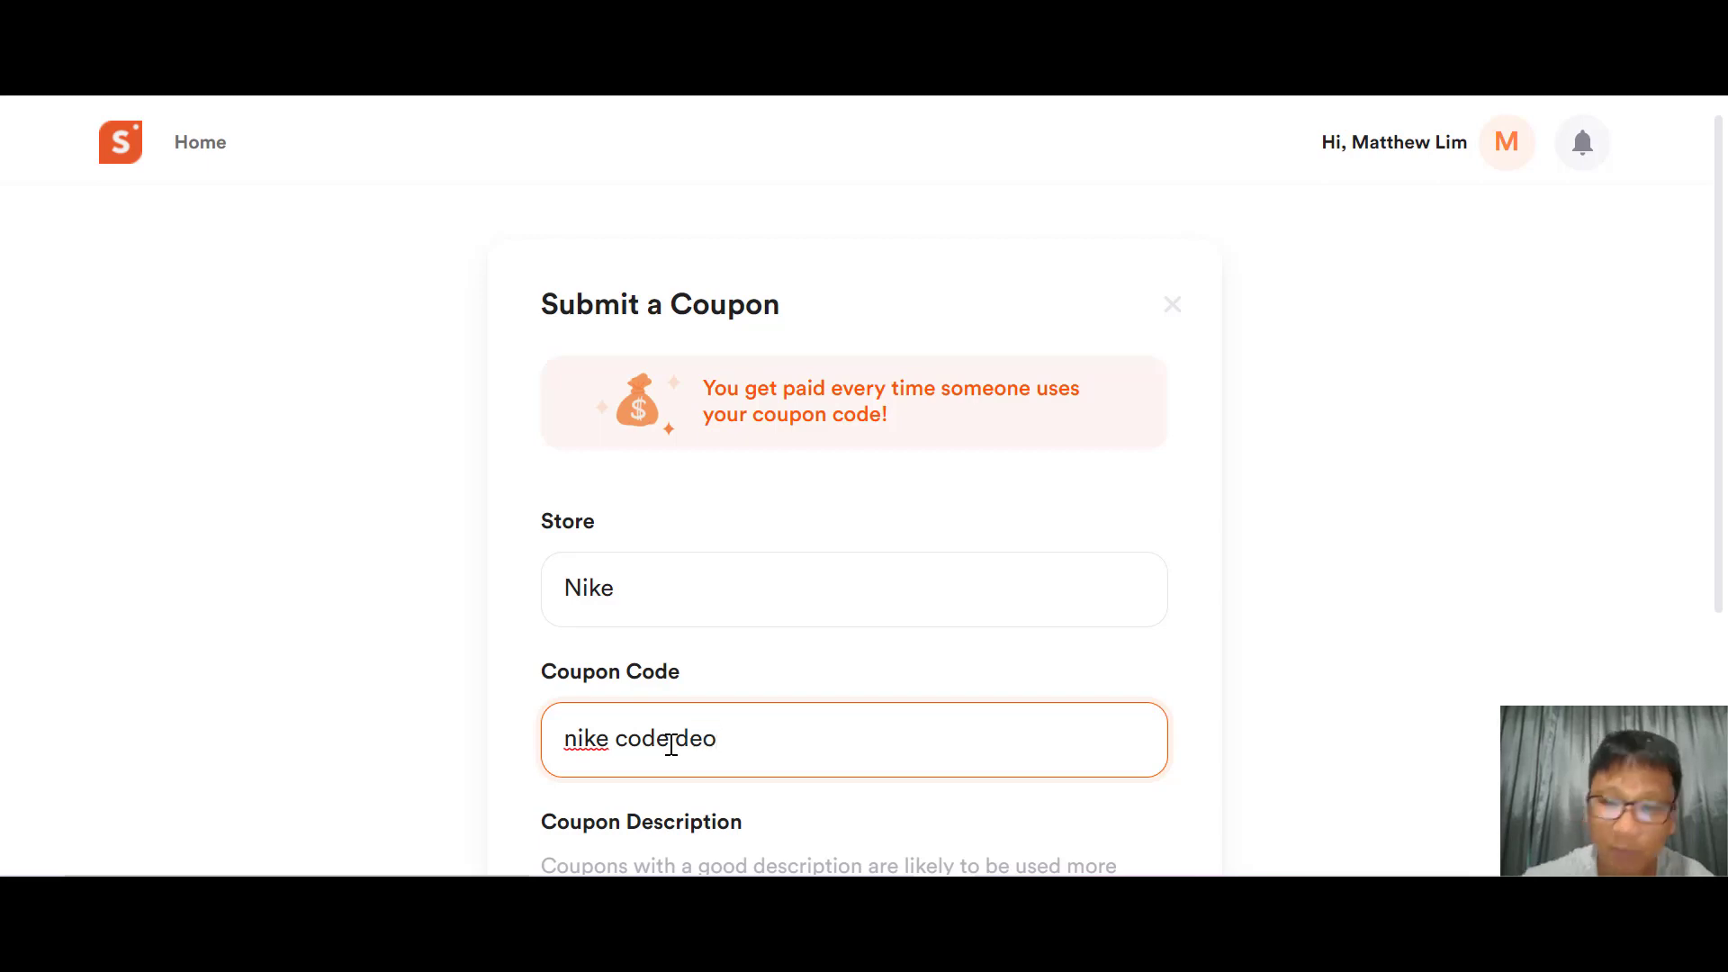
pyautogui.write('mo')
pyautogui.scroll(-3, 670, 744)
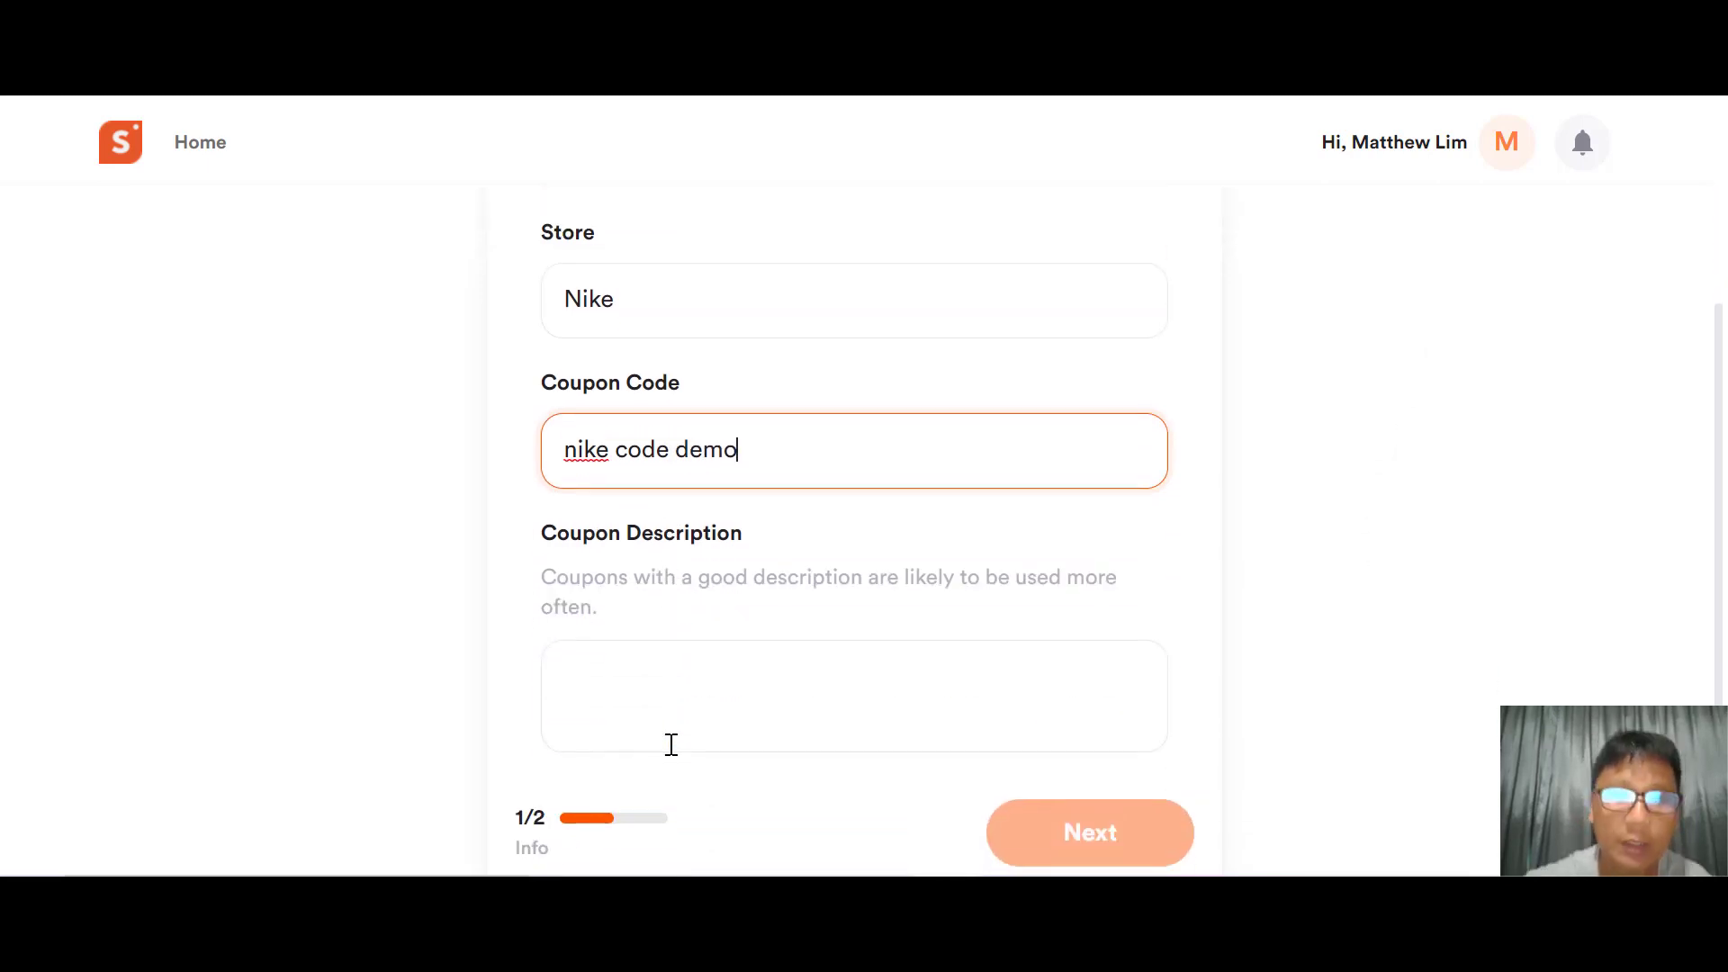
pyautogui.click(814, 724)
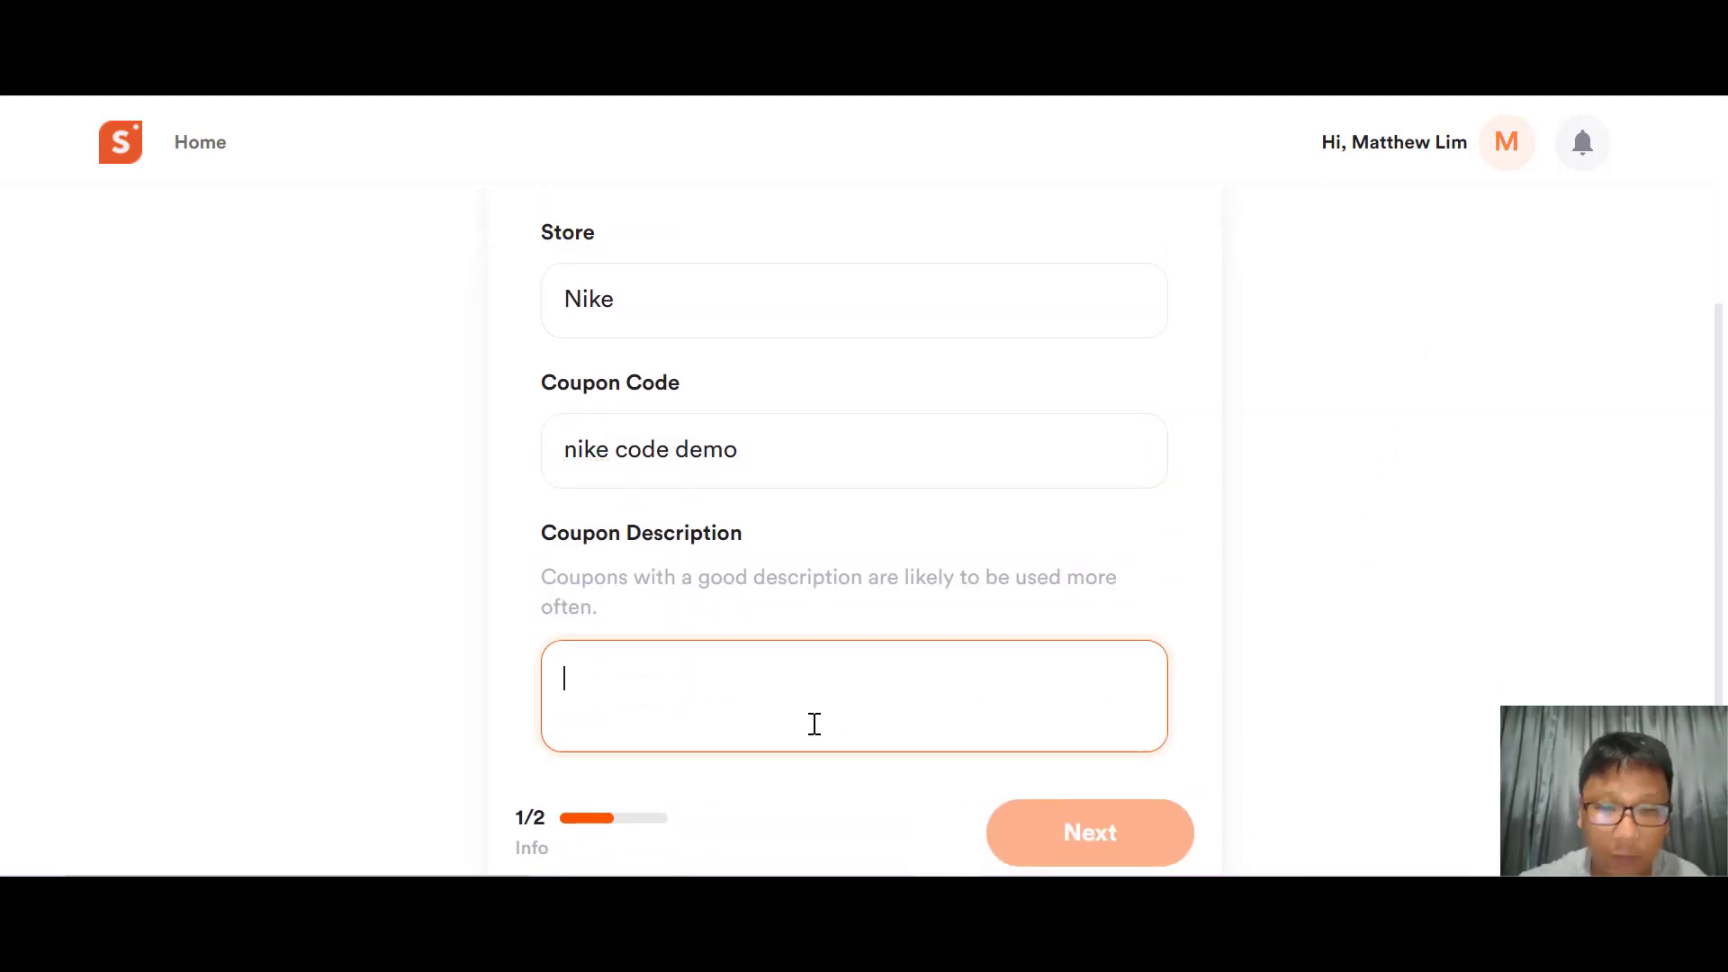
pyautogui.write('nike demo co')
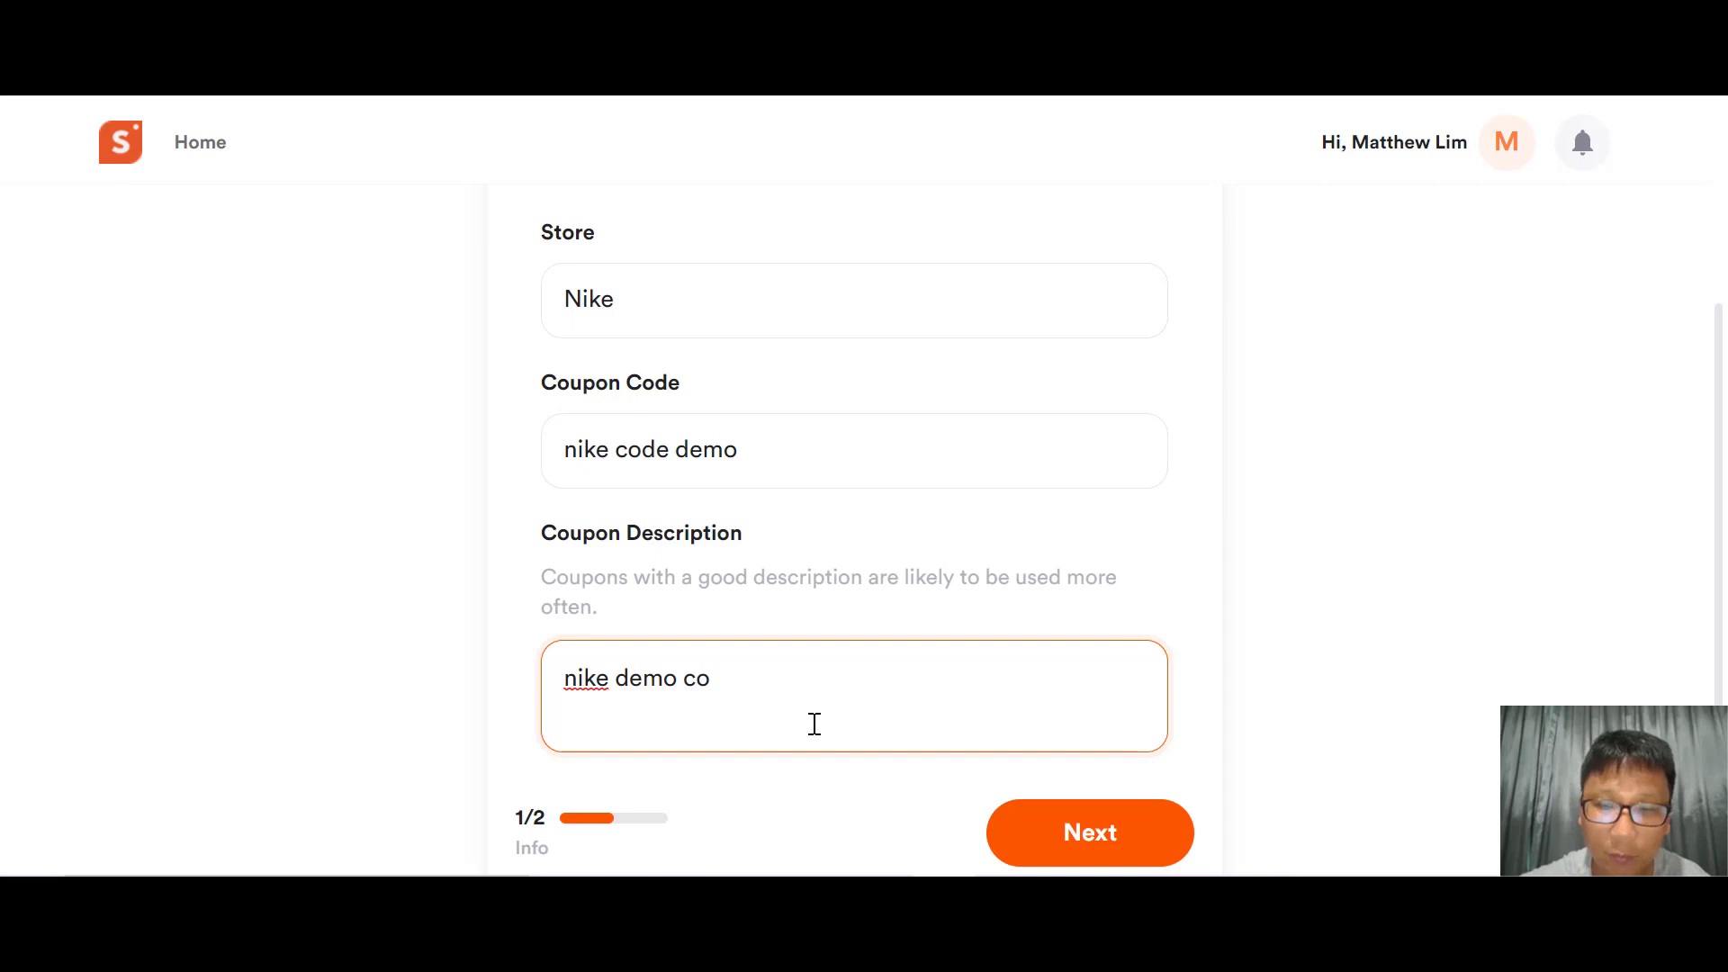
pyautogui.write('upon')
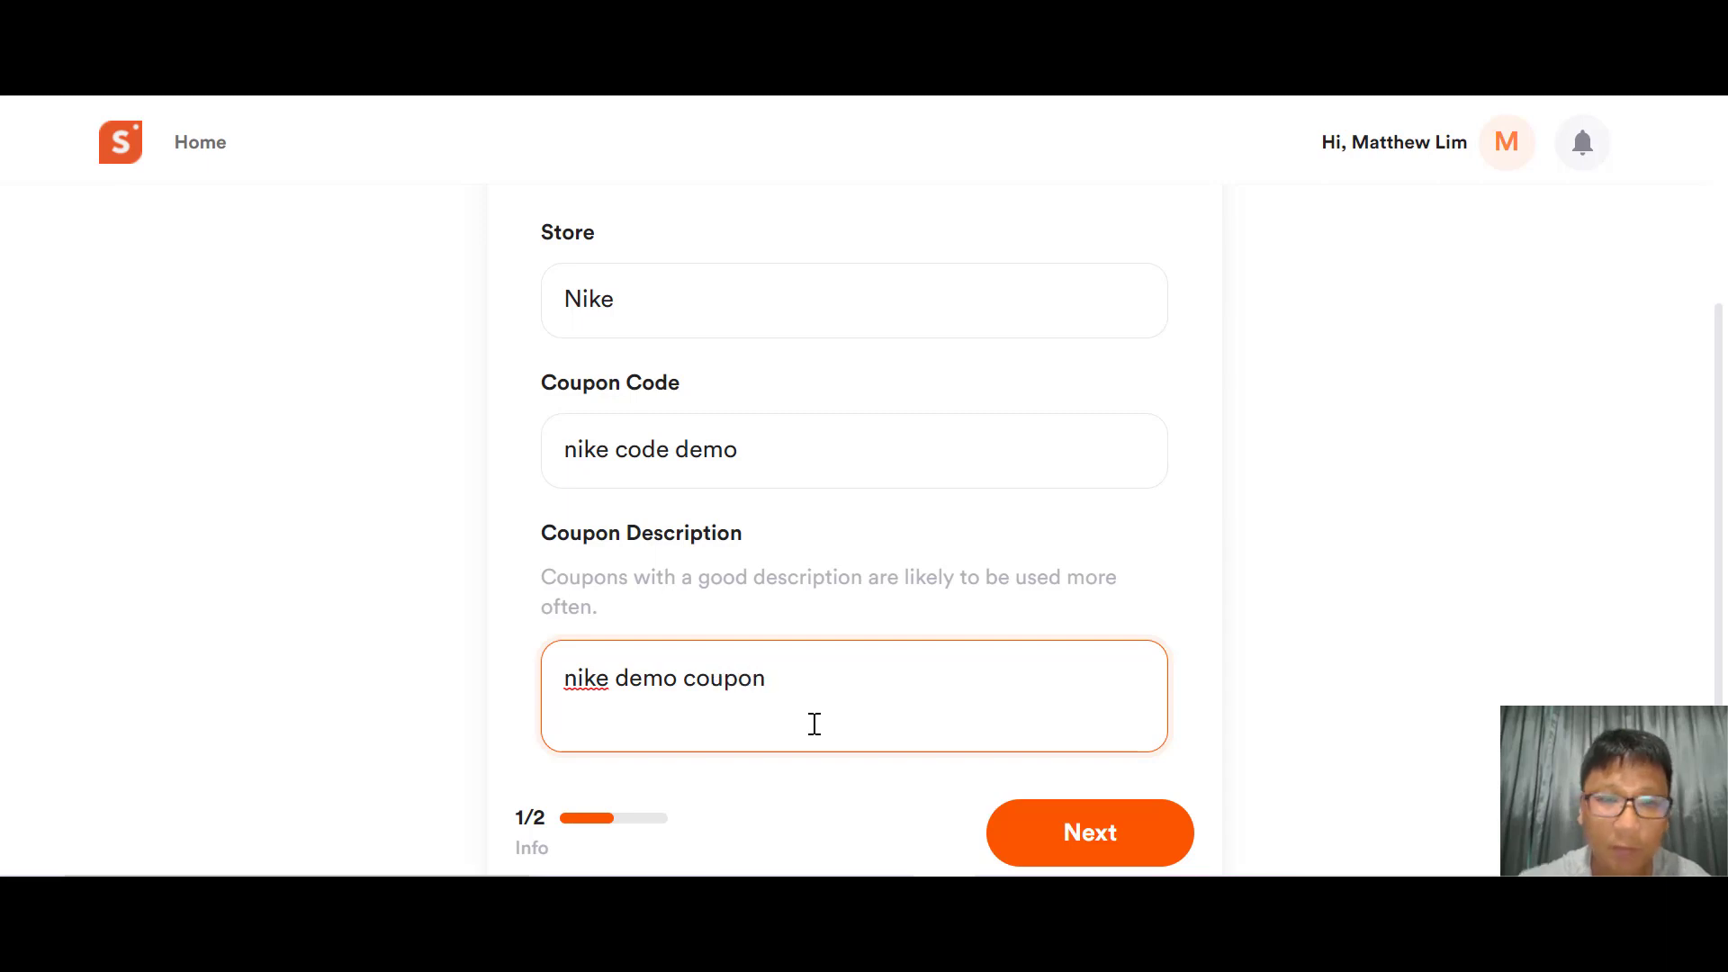
pyautogui.scroll(-1, 815, 725)
# Step: Add 'demo infromation' as the coupon's additional information and submit the Nike coupon
pyautogui.click(1124, 768)
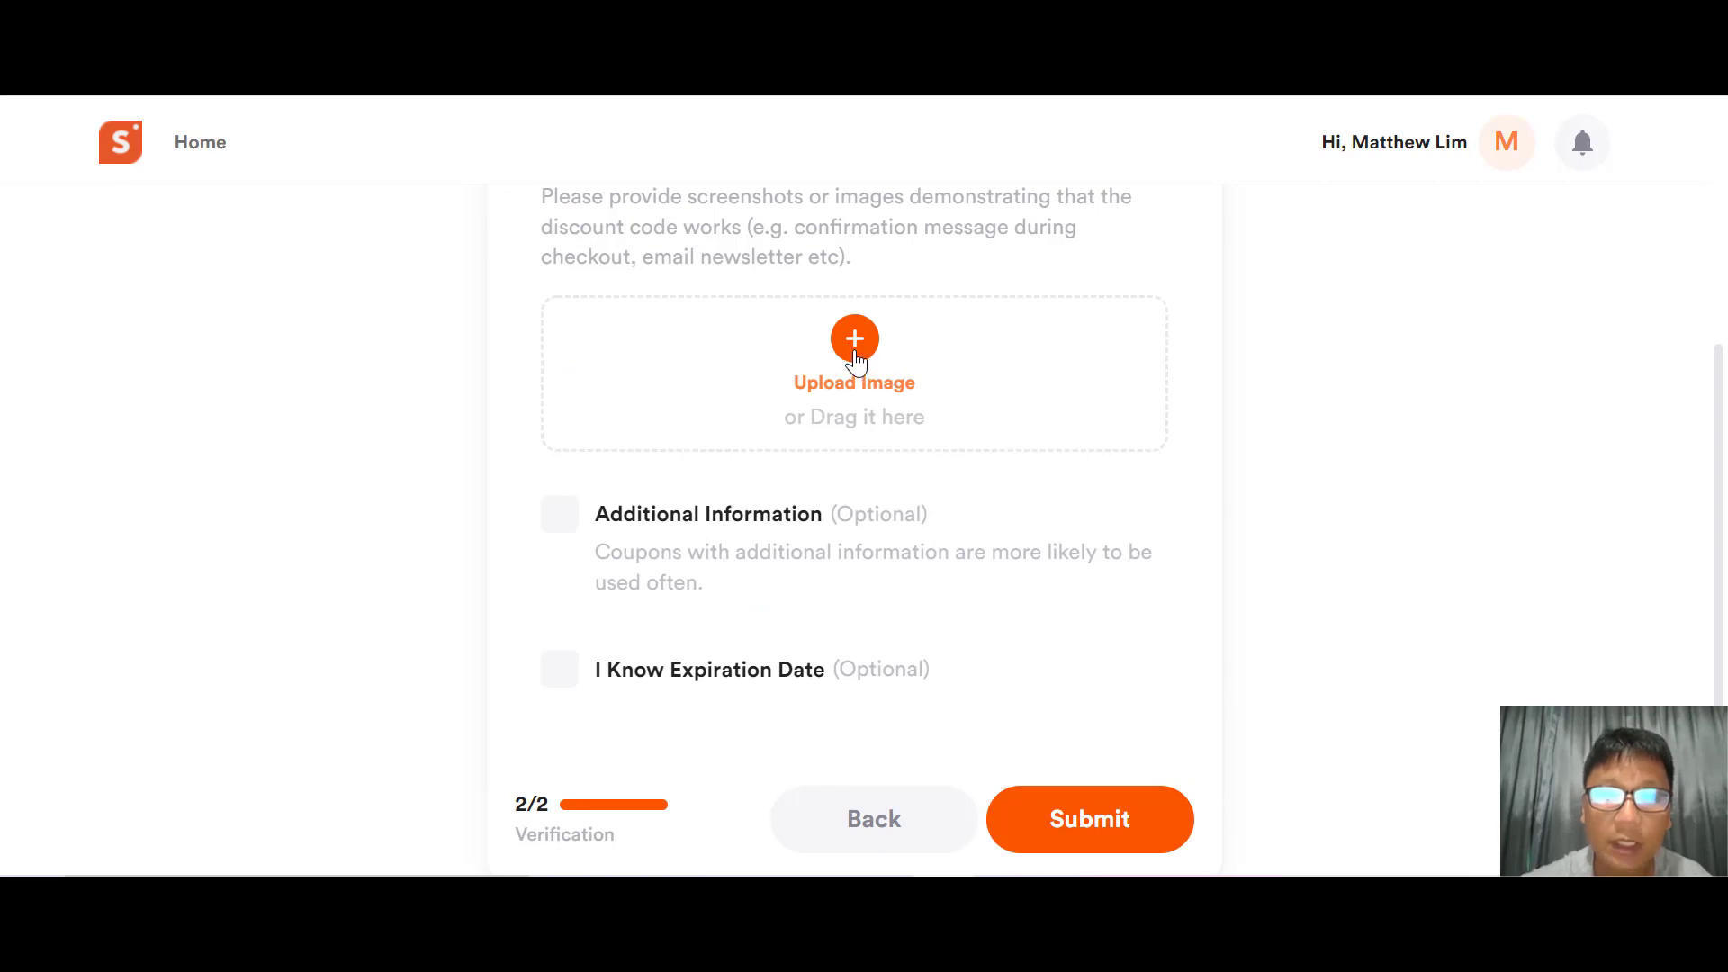
pyautogui.click(546, 523)
pyautogui.click(783, 669)
pyautogui.write('demo infromation')
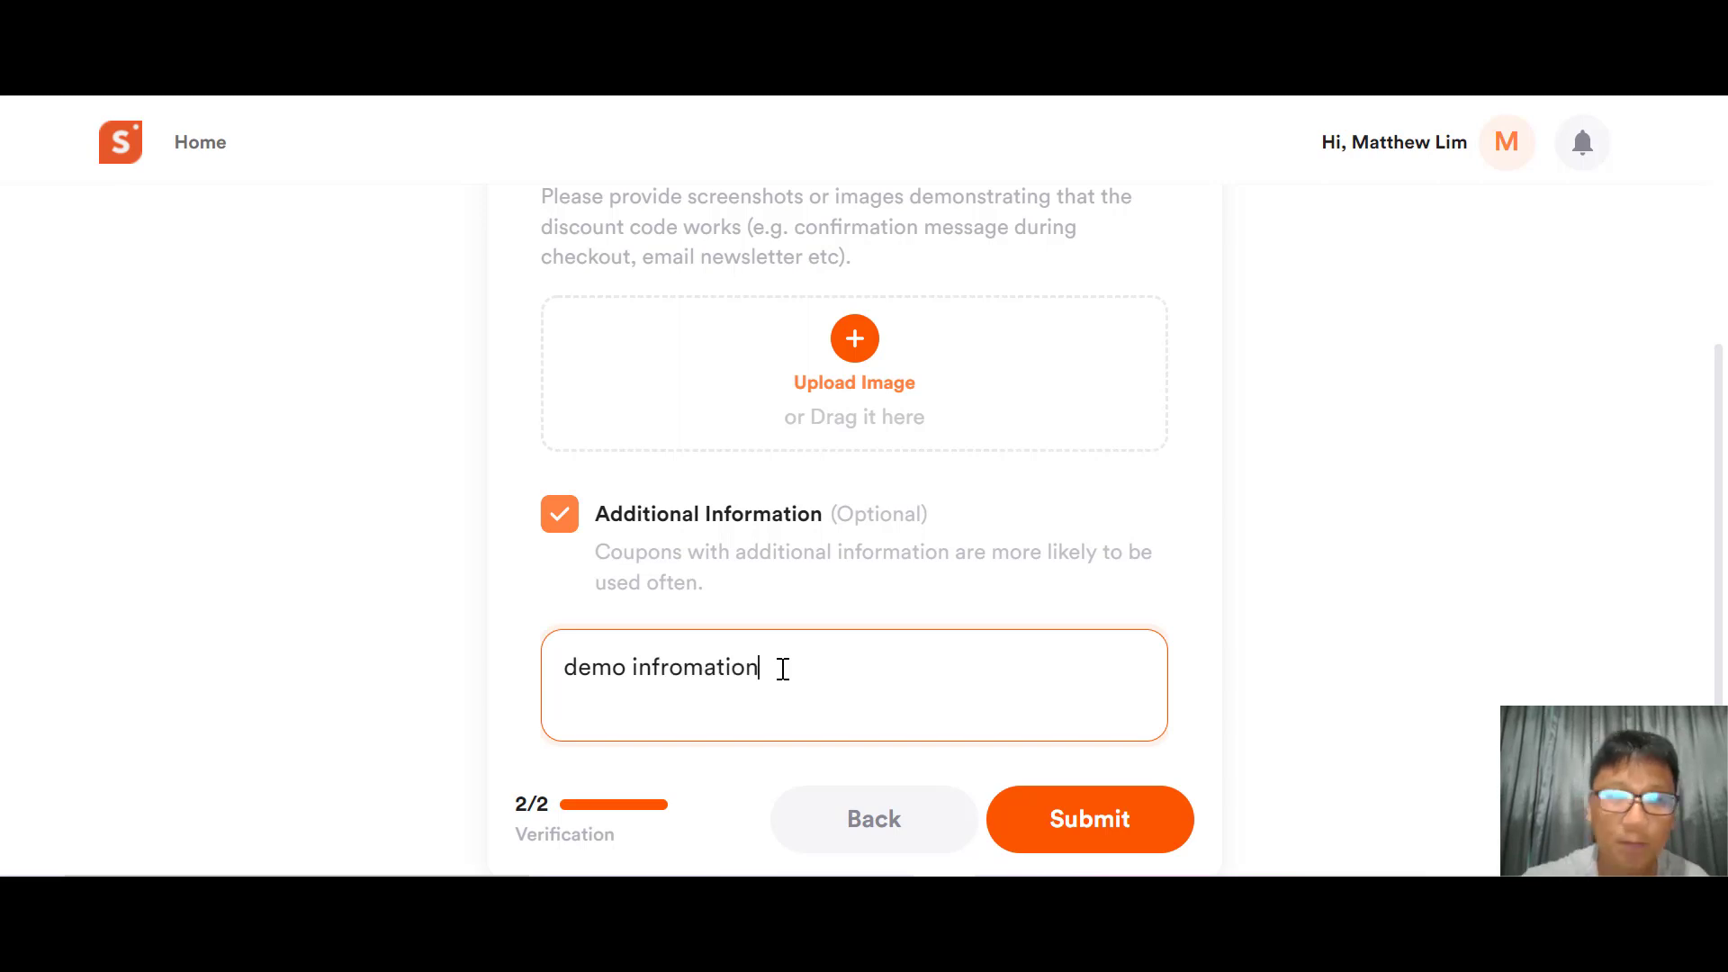
pyautogui.scroll(-1, 783, 669)
pyautogui.click(1100, 745)
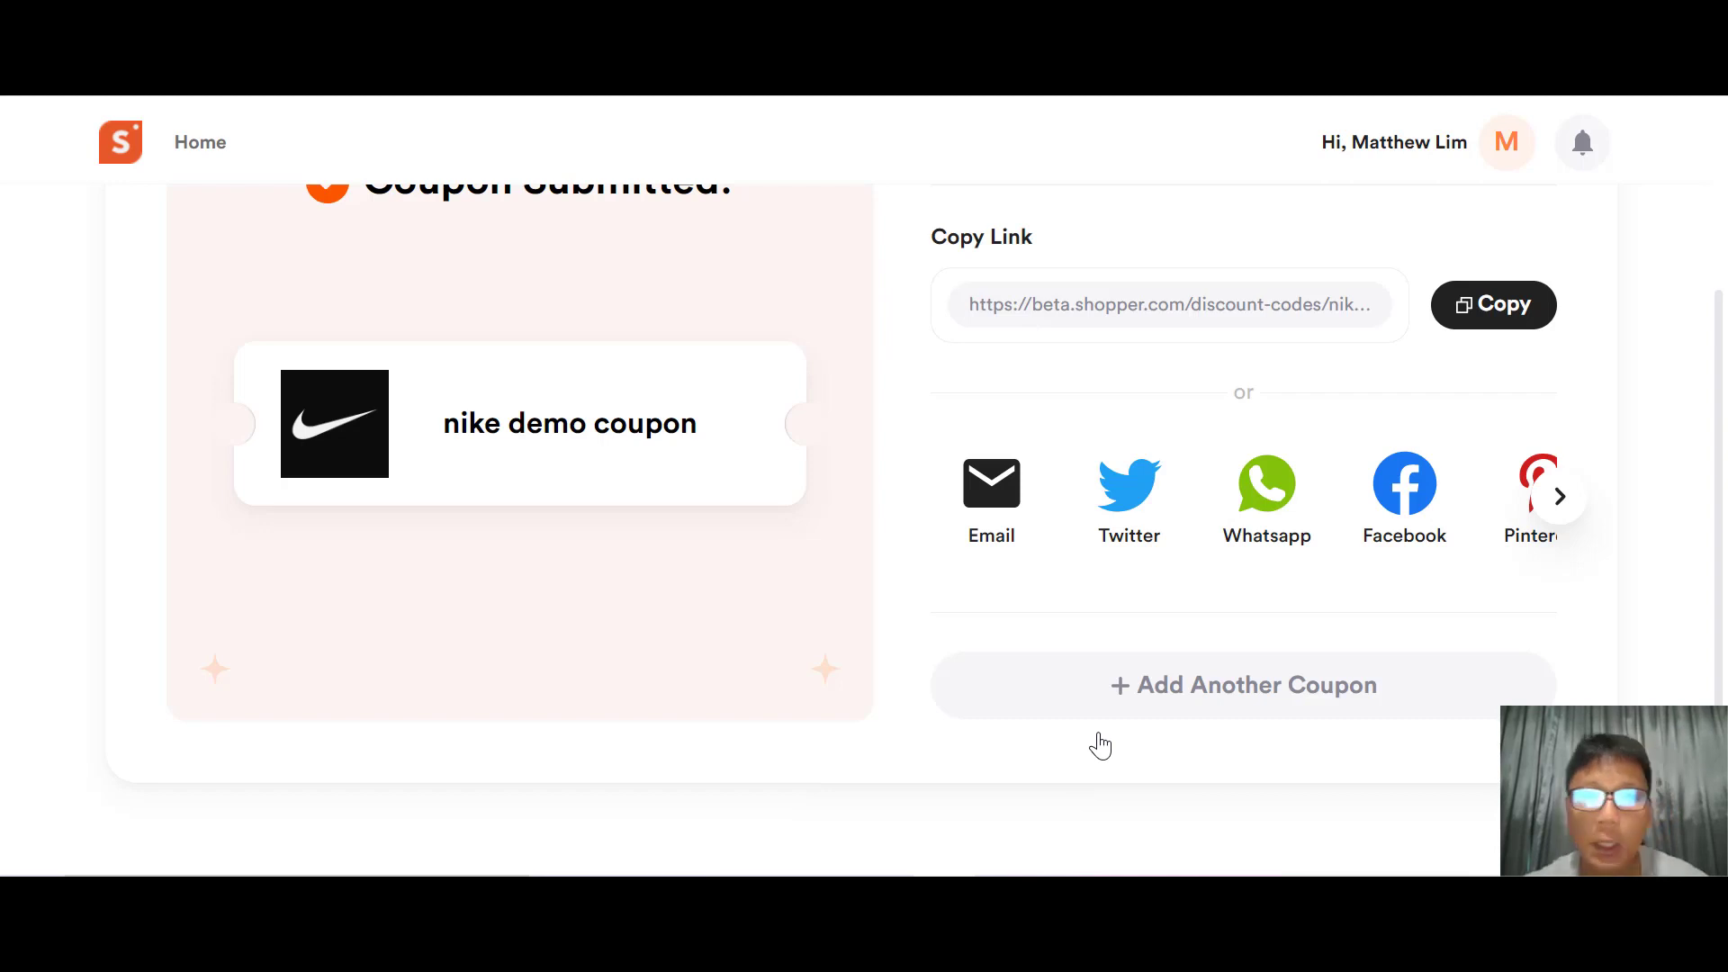
pyautogui.scroll(2, 1100, 745)
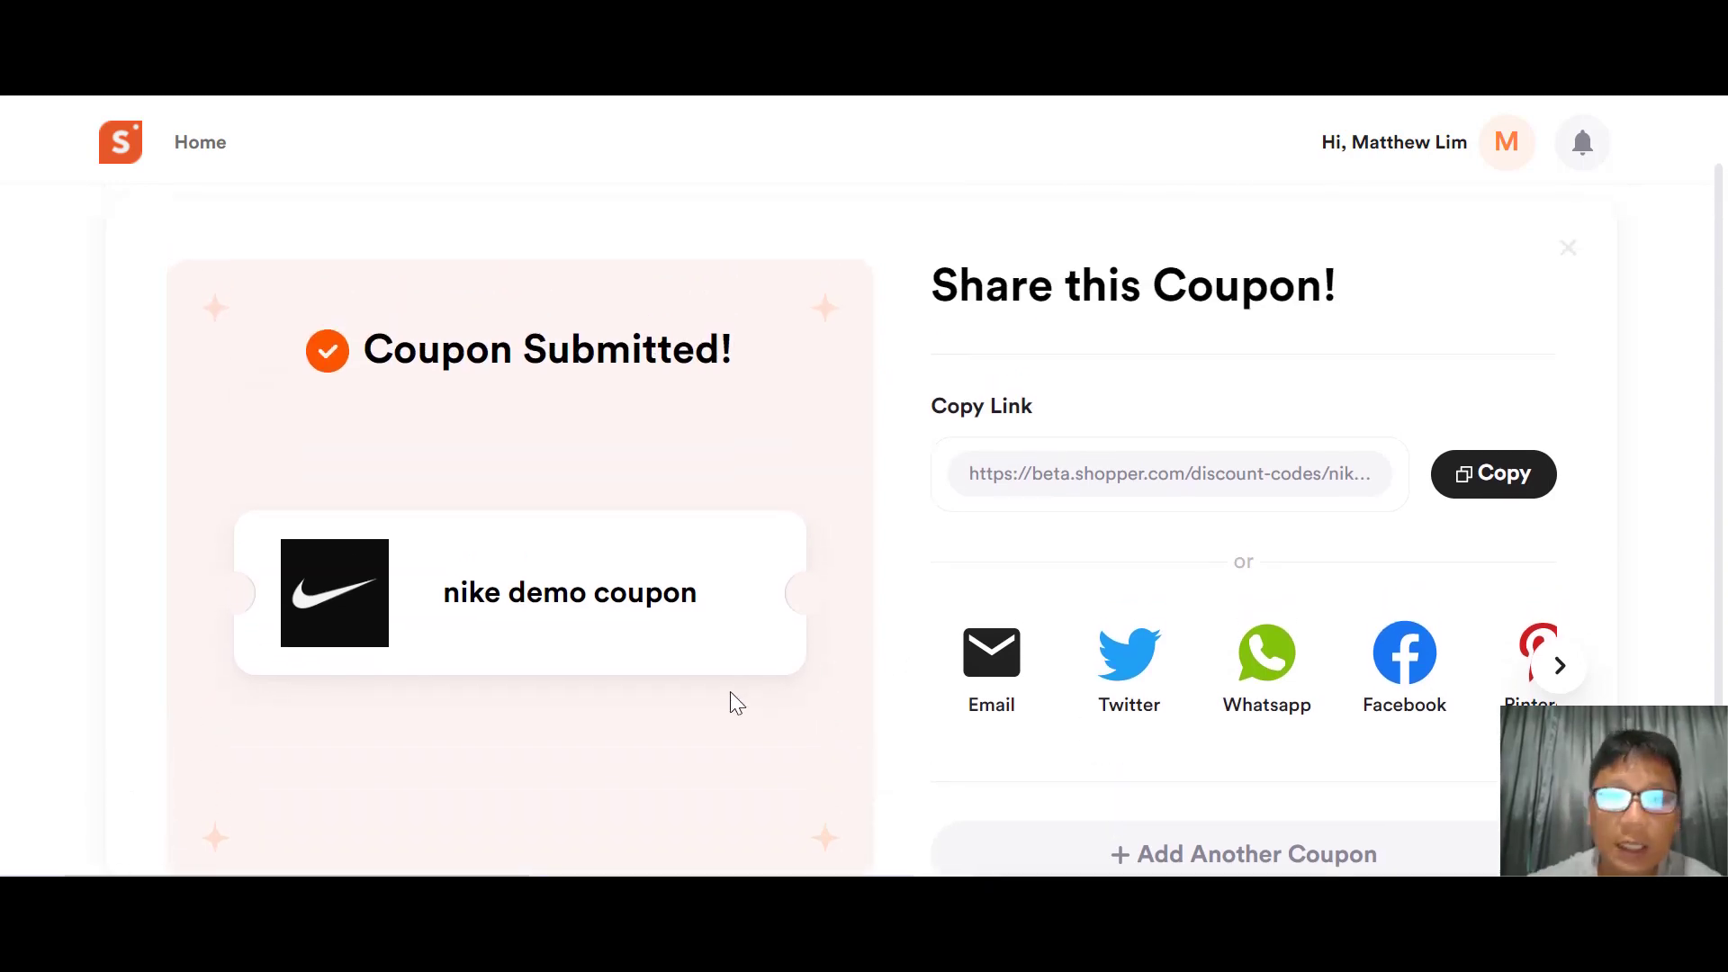